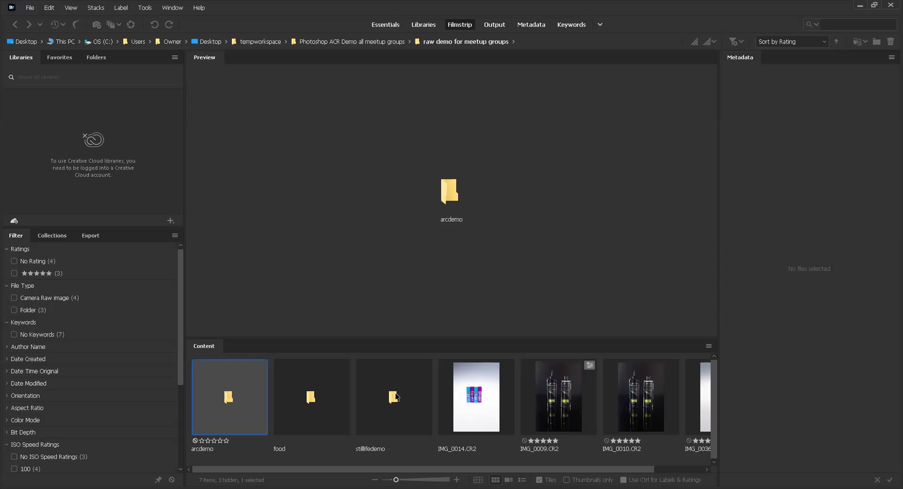
# Open the stillifedemo folder and open its glue-stick photo IMG_0014.CR2 in Camera Raw.
pyautogui.doubleClick(394, 397)
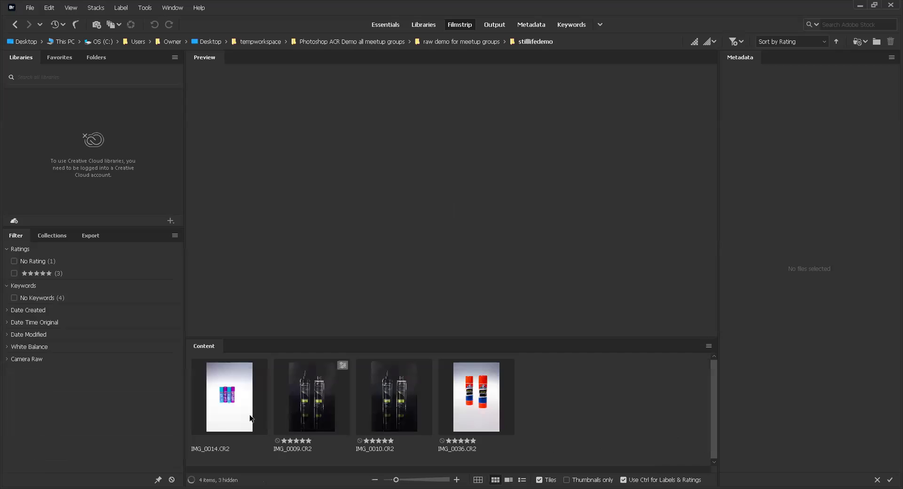
pyautogui.click(228, 403)
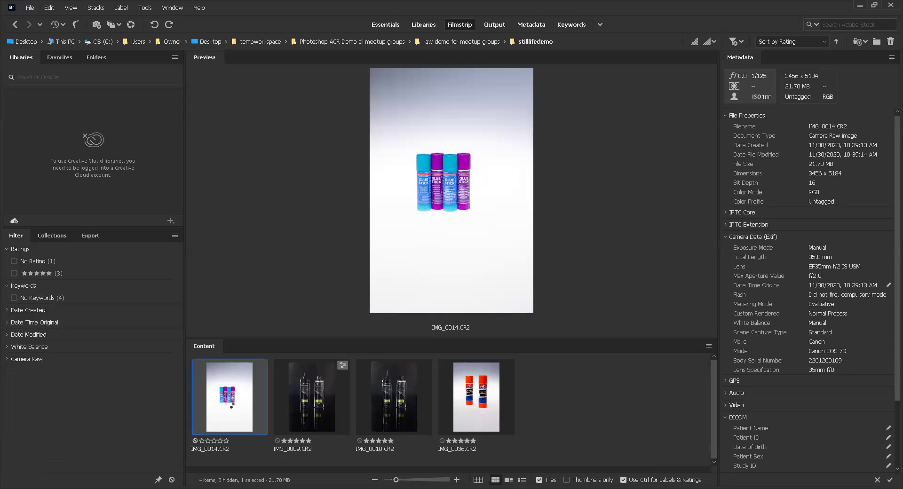
pyautogui.doubleClick(231, 405)
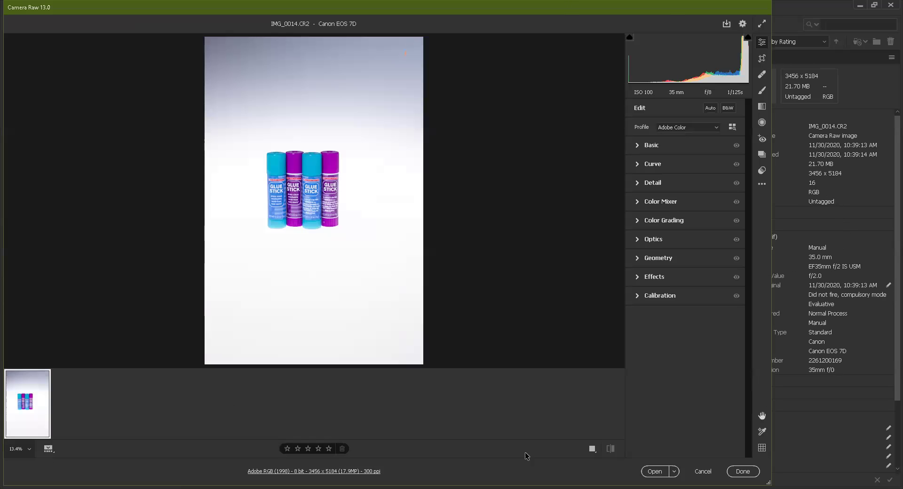
pyautogui.click(702, 472)
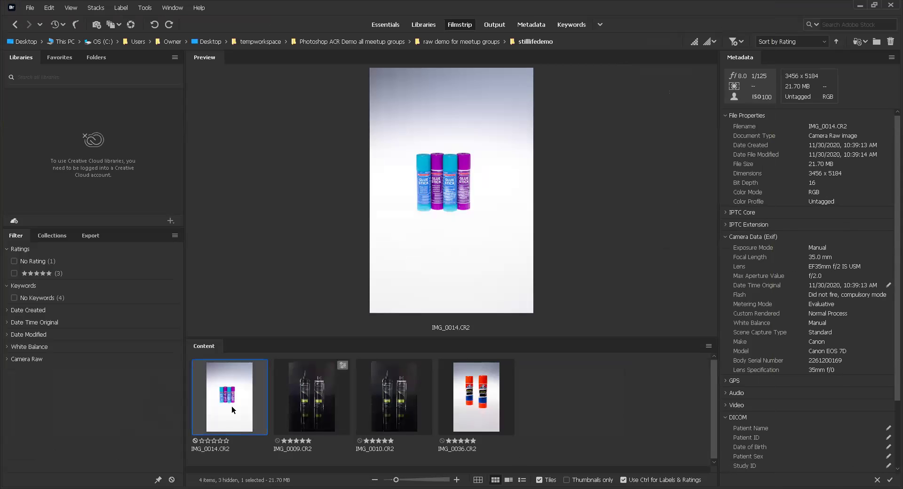
pyautogui.rightClick(234, 409)
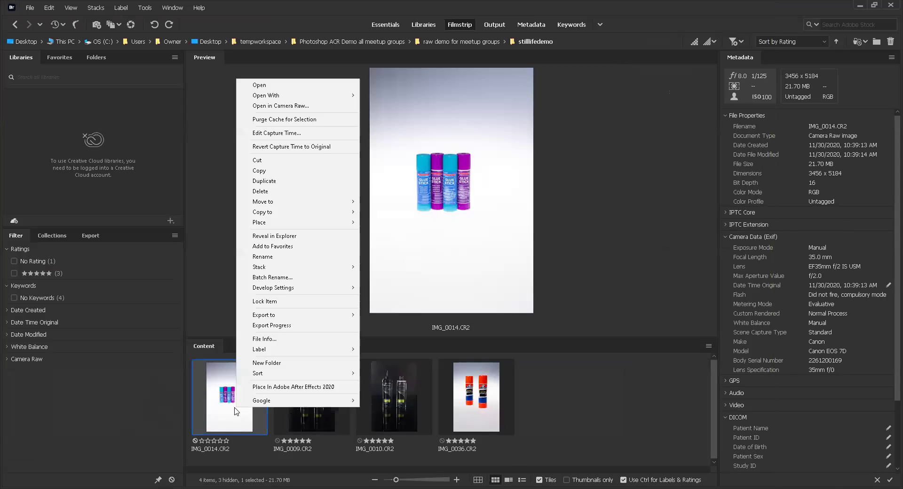
pyautogui.click(278, 105)
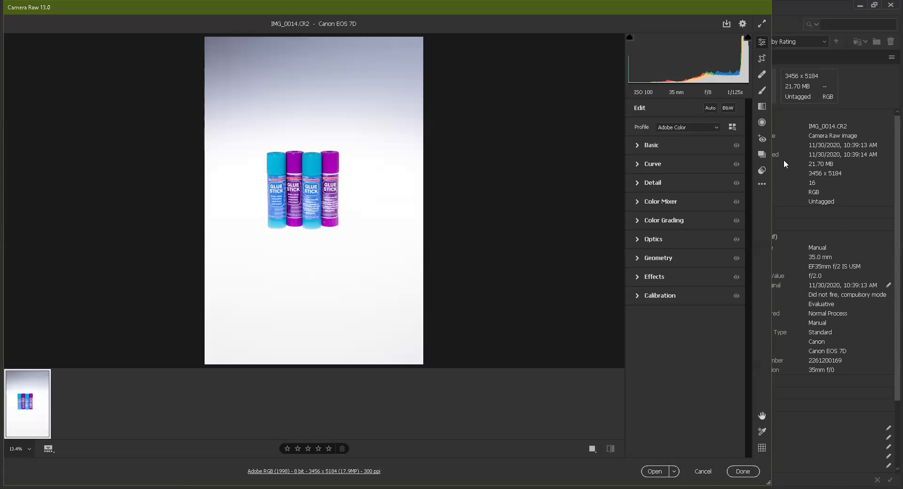
# In the Basic adjustments, set Contrast to +17, Highlights to -4, Shadows to +8, Clarity to +13 and Dehaze to +6.
pyautogui.click(637, 145)
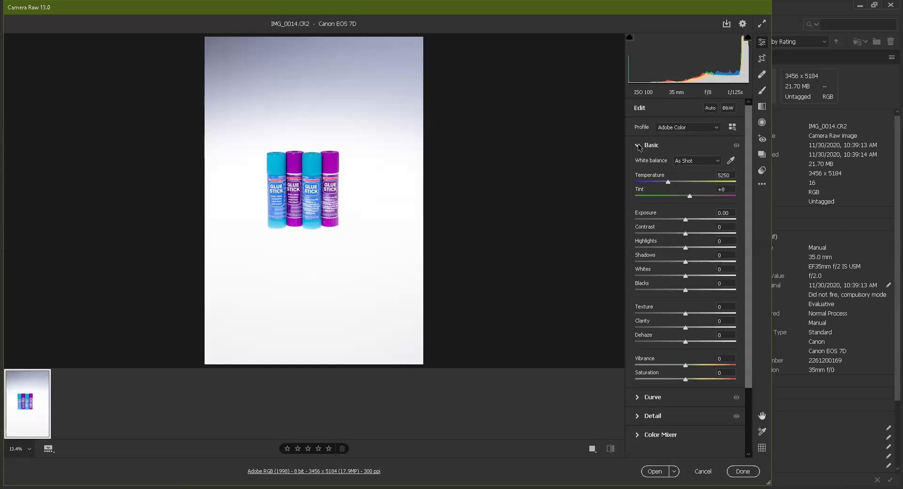
pyautogui.click(731, 160)
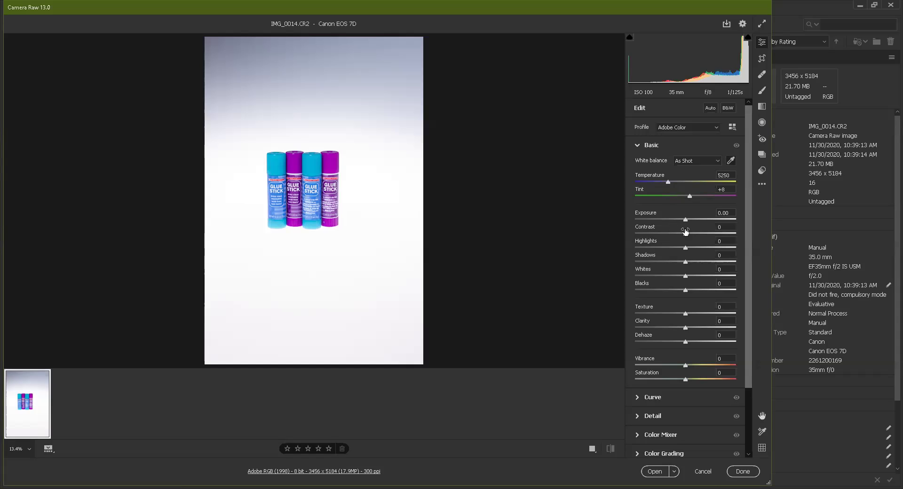
pyautogui.moveTo(686, 233); pyautogui.dragTo(694, 233)
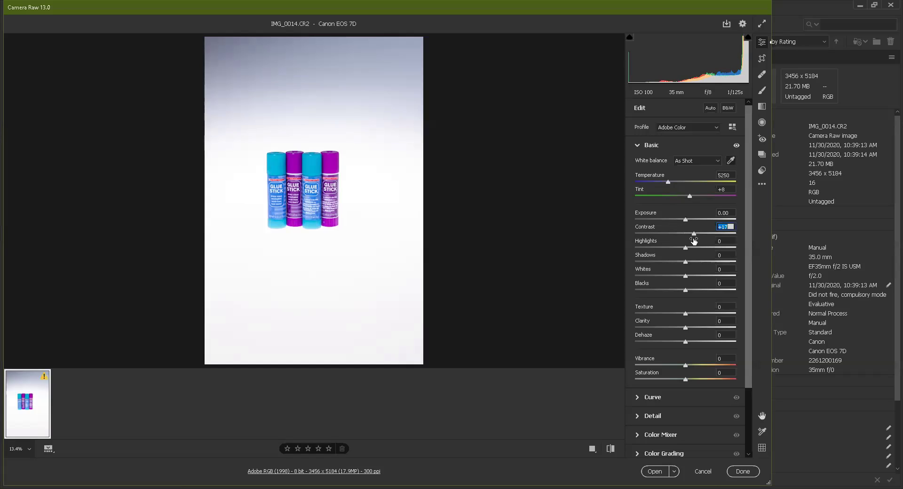
pyautogui.moveTo(686, 247); pyautogui.dragTo(690, 262)
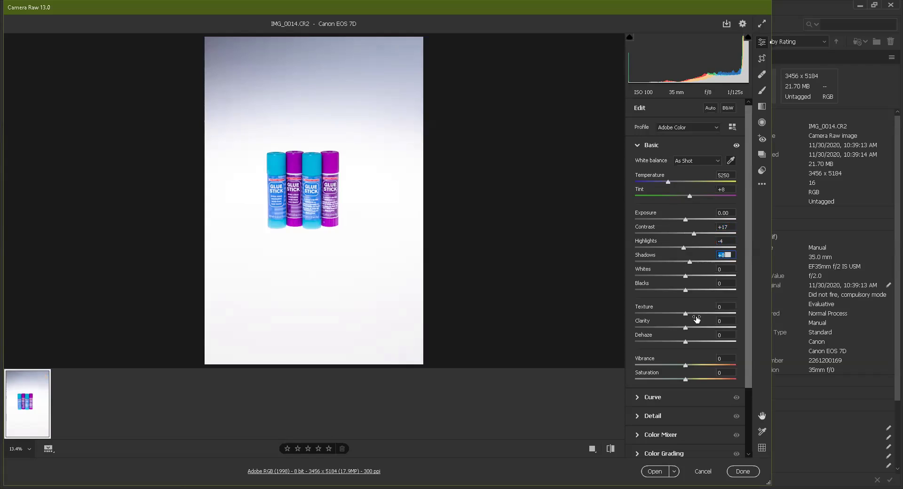
pyautogui.click(685, 329)
pyautogui.moveTo(686, 330); pyautogui.dragTo(690, 342)
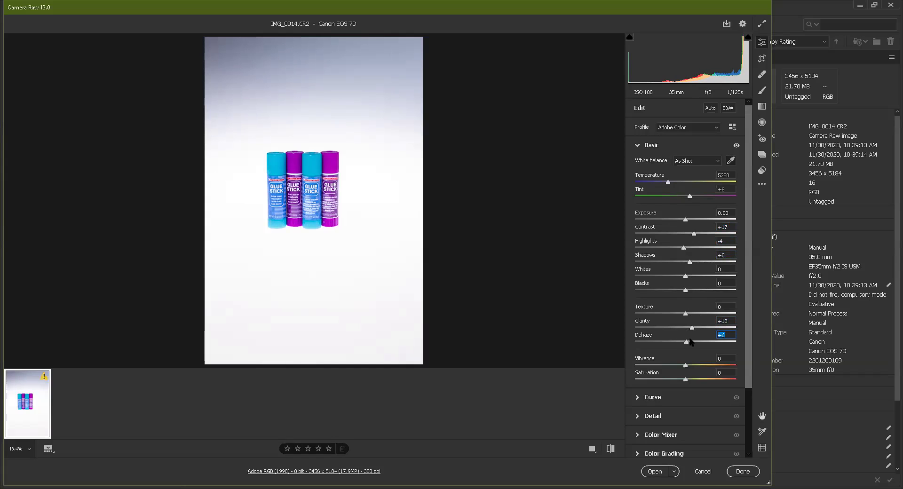
pyautogui.click(637, 146)
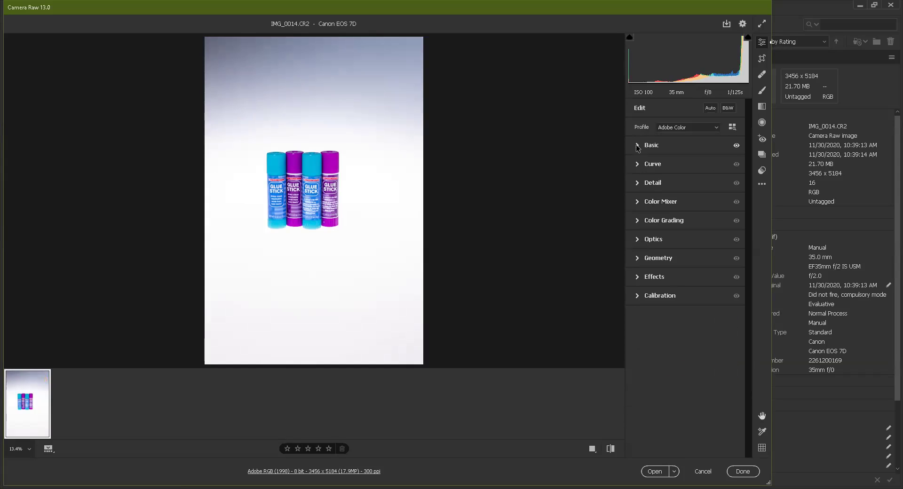
# Reshape the parametric tone curve by raising Darks to +23 and lowering Lights to -23.
pyautogui.click(643, 164)
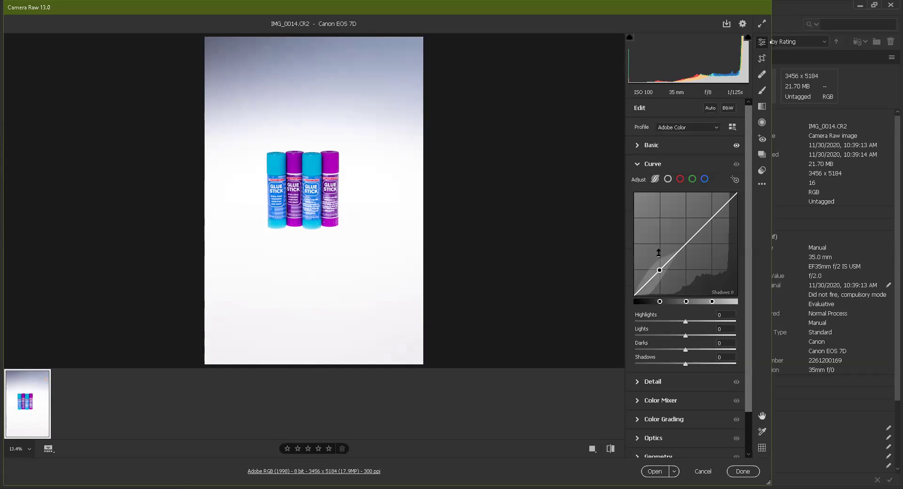
pyautogui.click(661, 266)
pyautogui.moveTo(664, 265); pyautogui.dragTo(708, 224)
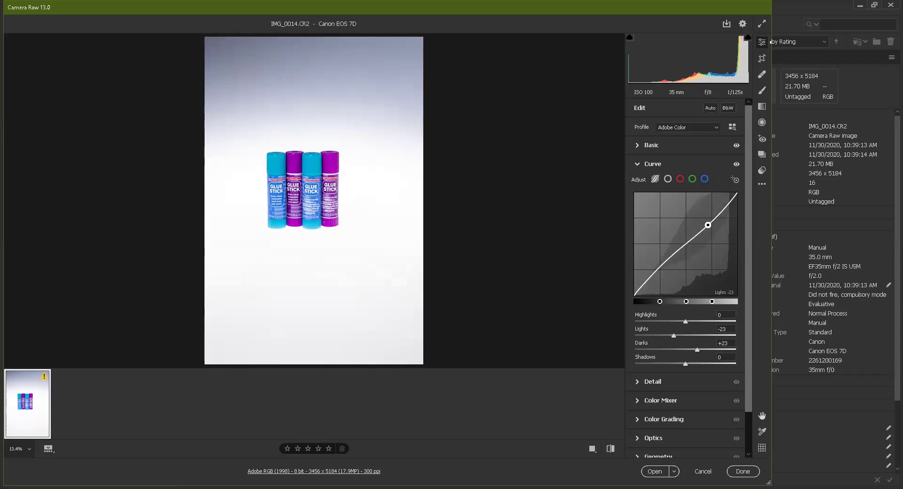
pyautogui.click(636, 163)
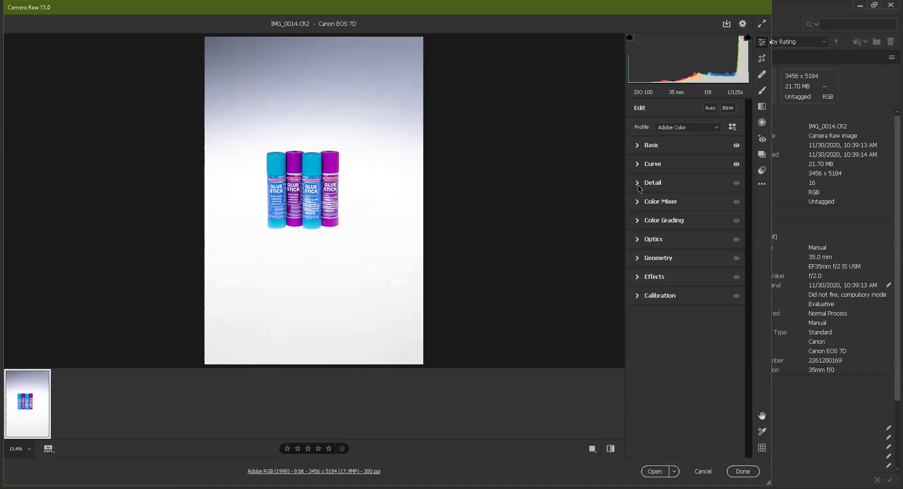
# In the Detail adjustments, set Sharpening to 143, Noise Reduction to 50 and Color Noise Reduction to 29.
pyautogui.click(637, 183)
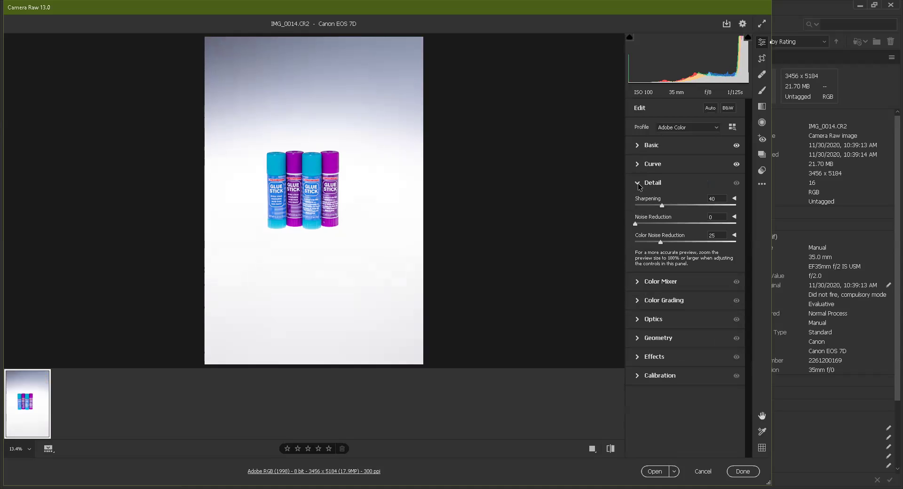
pyautogui.moveTo(663, 207); pyautogui.dragTo(732, 211)
pyautogui.moveTo(635, 223); pyautogui.dragTo(683, 226)
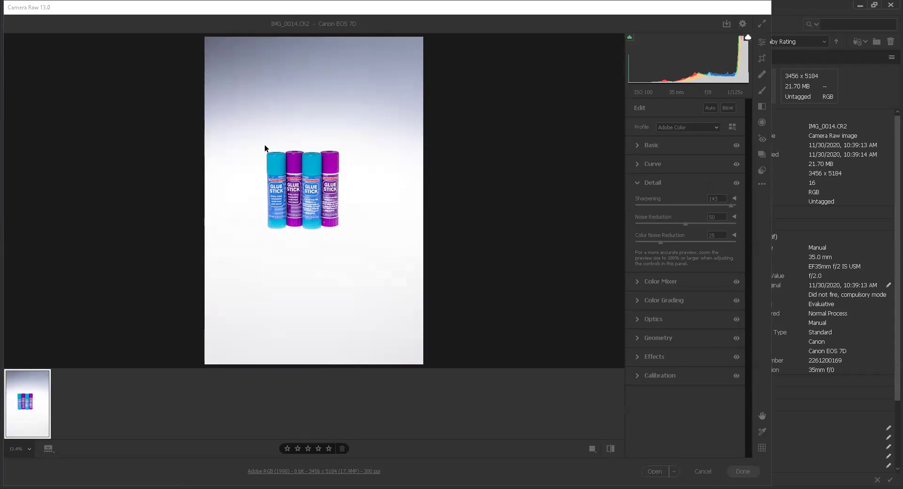
pyautogui.click(662, 241)
pyautogui.moveTo(661, 241); pyautogui.dragTo(664, 241)
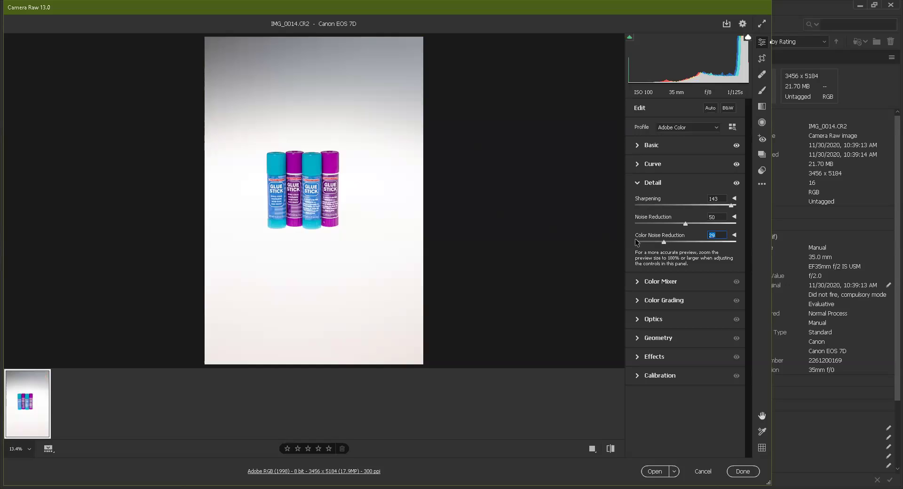
pyautogui.click(641, 184)
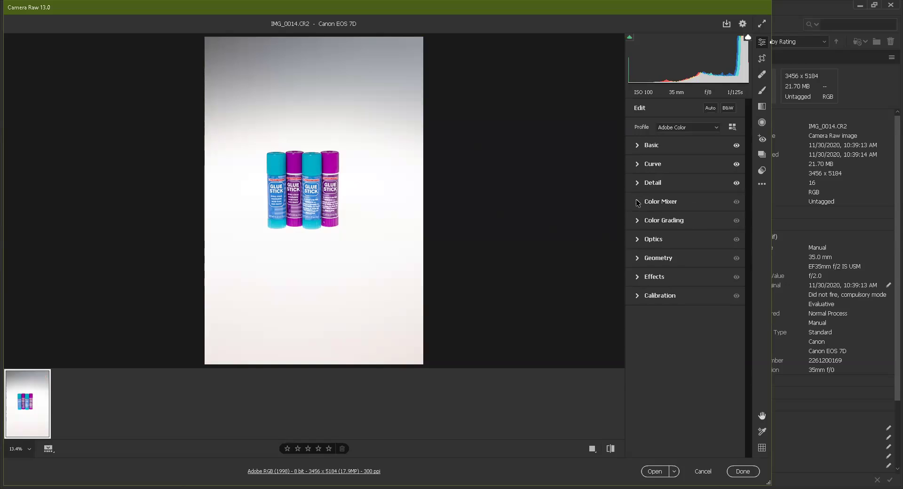
pyautogui.click(640, 202)
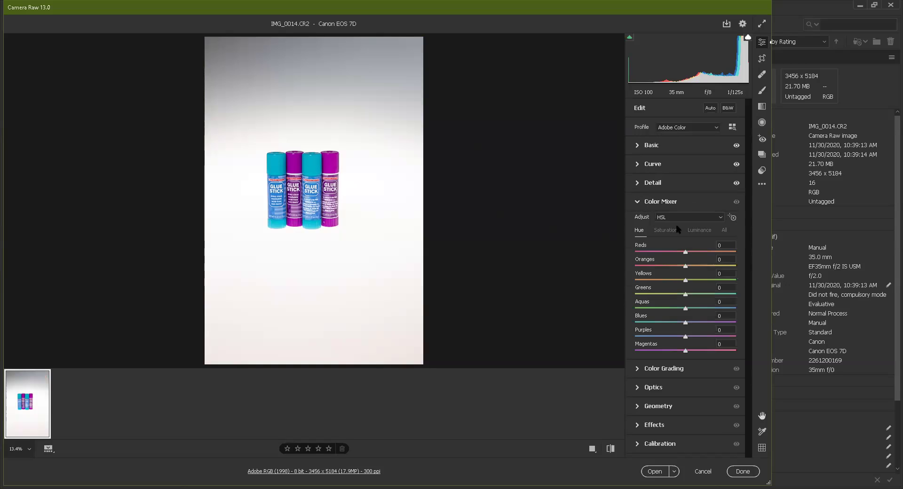
pyautogui.click(718, 220)
pyautogui.click(705, 224)
pyautogui.click(642, 202)
# Color-grade the photo red: midtones about hue 3, saturation 85; shadows hue 17, saturation 86; highlights hue 11, saturation 63.
pyautogui.click(641, 222)
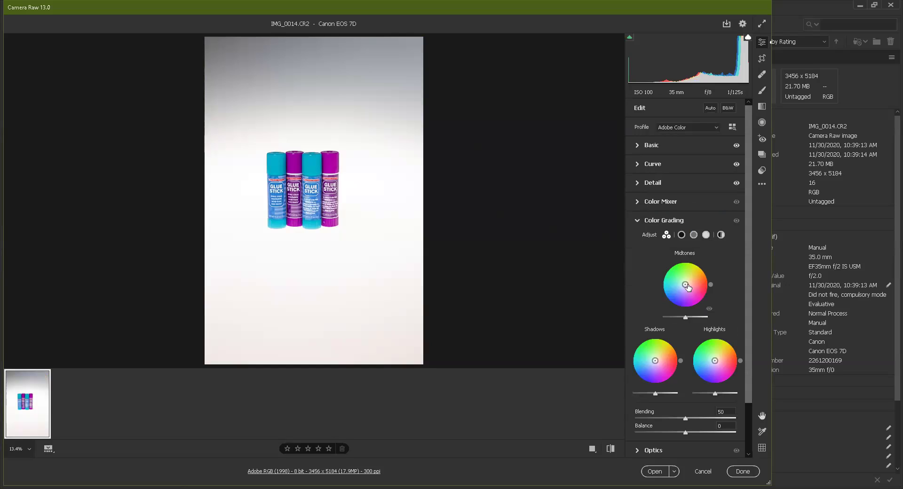
pyautogui.moveTo(691, 282); pyautogui.dragTo(701, 284)
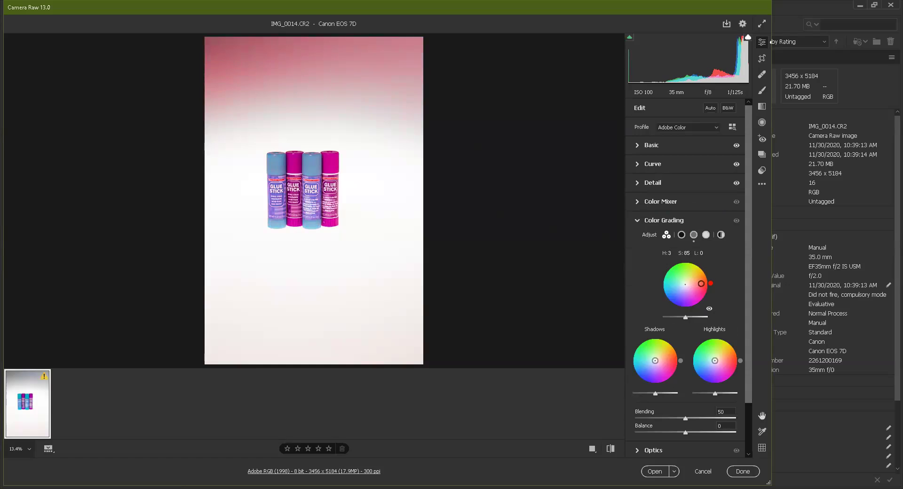
pyautogui.moveTo(654, 360); pyautogui.dragTo(727, 358)
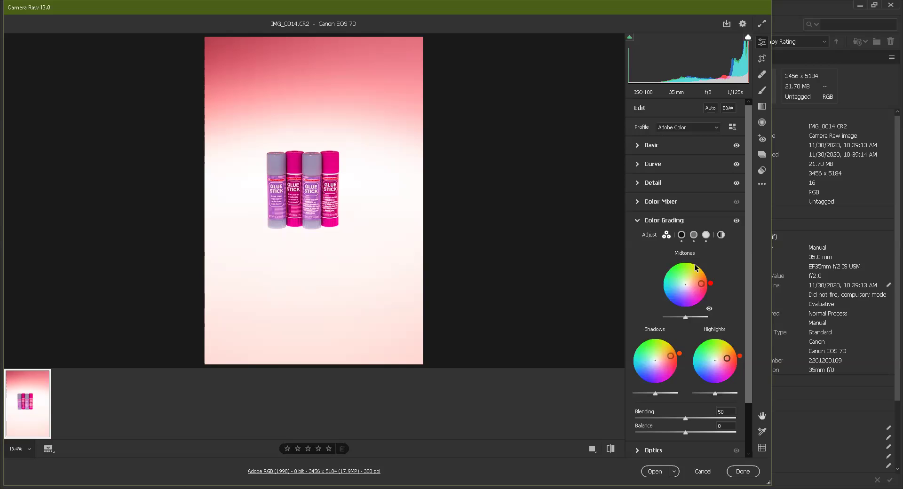
# Shift the midtone grading to orange at hue 40, saturation 35, and weaken the shadow and highlight tints.
pyautogui.click(693, 236)
pyautogui.click(706, 235)
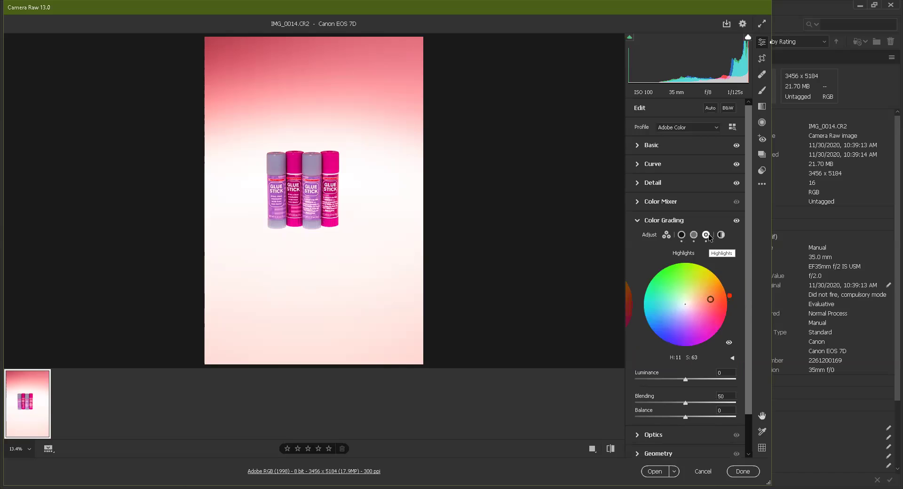
pyautogui.moveTo(710, 299)
pyautogui.mouseDown()
pyautogui.moveTo(695, 302)
pyautogui.moveTo(714, 305)
pyautogui.moveTo(707, 291)
pyautogui.mouseUp()
pyautogui.click(693, 236)
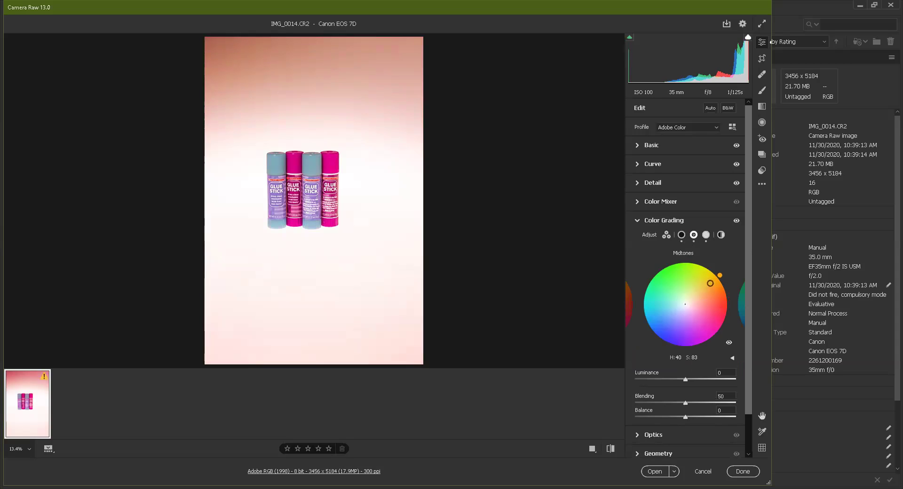
pyautogui.click(681, 234)
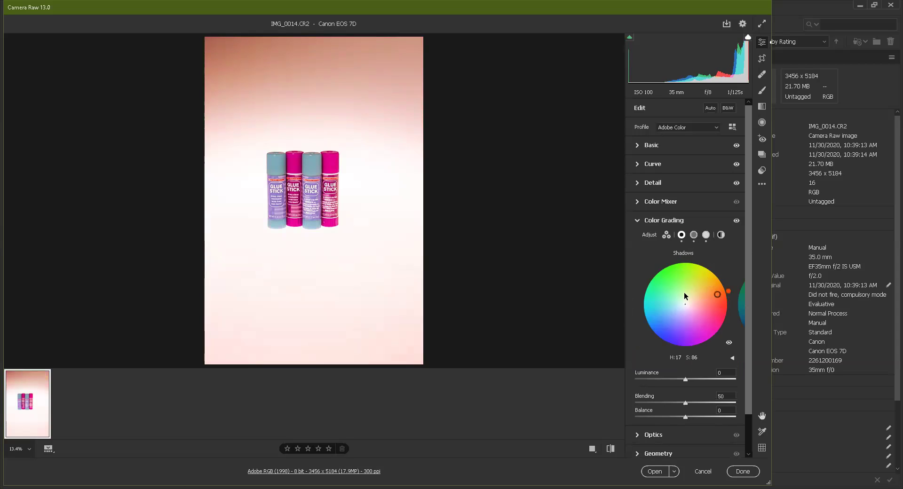
pyautogui.moveTo(713, 295); pyautogui.dragTo(690, 280)
pyautogui.click(667, 235)
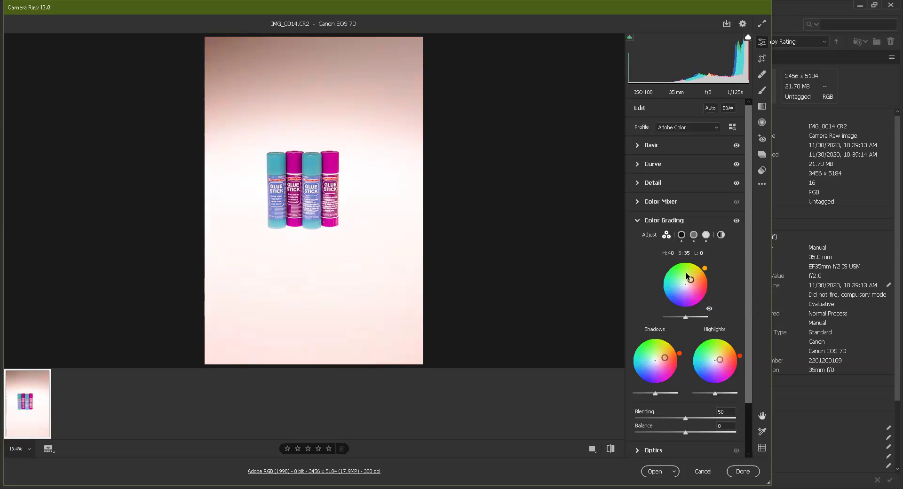
pyautogui.click(637, 222)
# Enable chromatic aberration removal and lens profile corrections in the Optics settings.
pyautogui.click(639, 240)
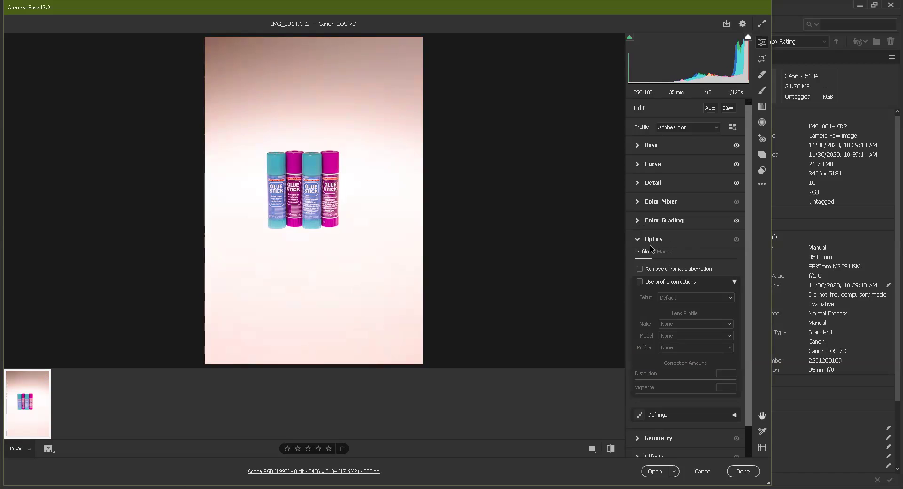
pyautogui.click(640, 270)
pyautogui.click(640, 281)
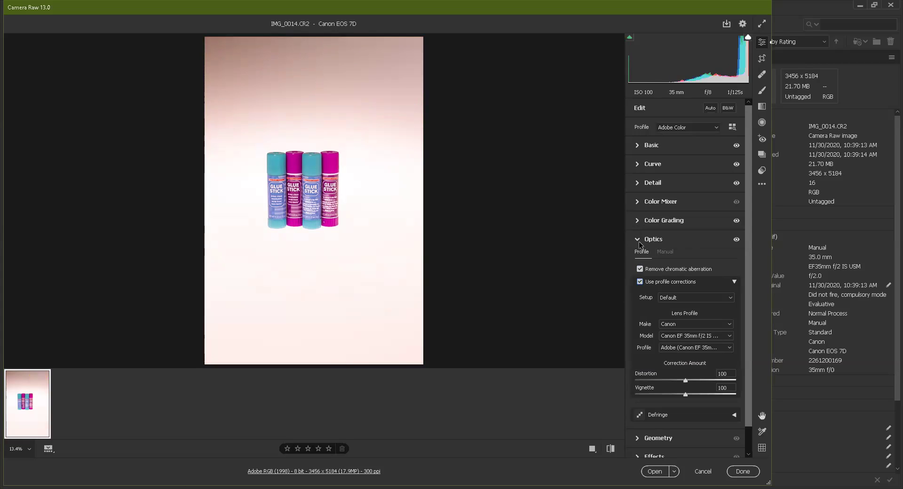
pyautogui.click(639, 241)
# Apply the automatic Upright perspective correction, then set the manual Vertical transformation to -5 and Rotate to -0.6.
pyautogui.click(638, 259)
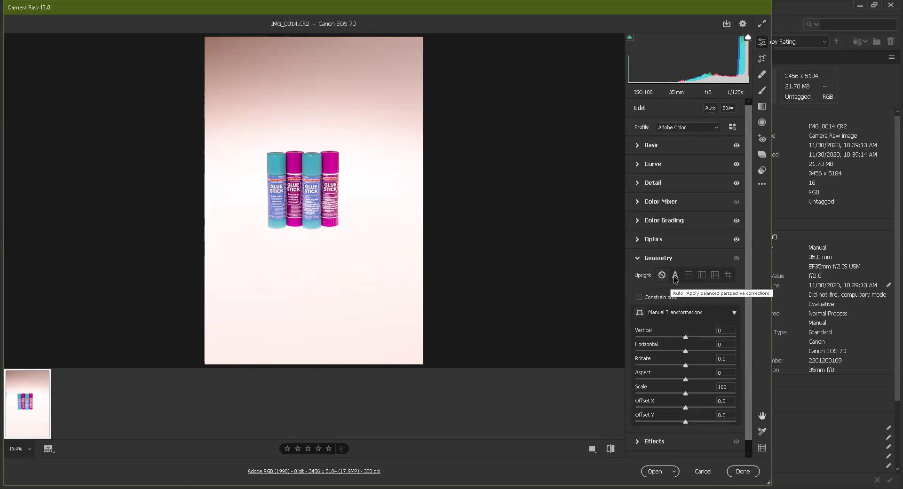
pyautogui.click(675, 277)
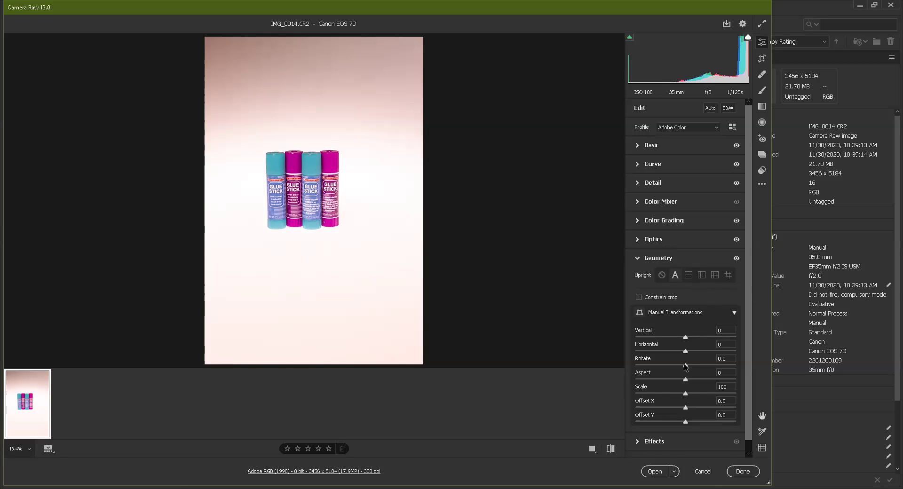
pyautogui.moveTo(685, 364)
pyautogui.mouseDown()
pyautogui.moveTo(694, 353)
pyautogui.moveTo(684, 352)
pyautogui.moveTo(692, 382)
pyautogui.moveTo(682, 381)
pyautogui.mouseUp()
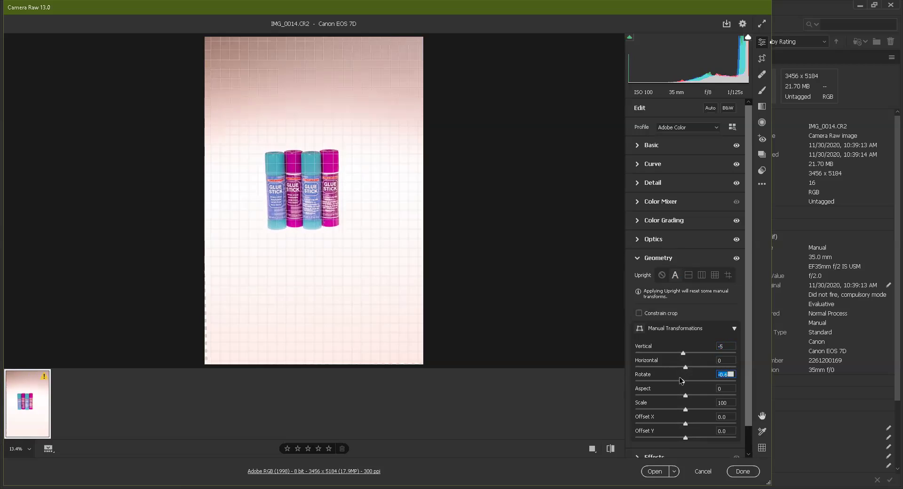
# Discard the edits to IMG_0014.CR2 and open the bottle photo IMG_0009.CR2 in Camera Raw.
pyautogui.click(700, 471)
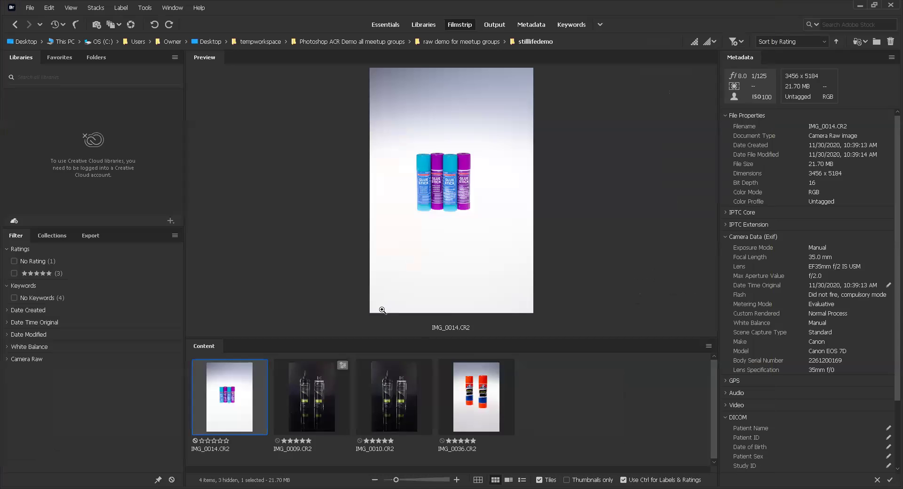
pyautogui.click(312, 397)
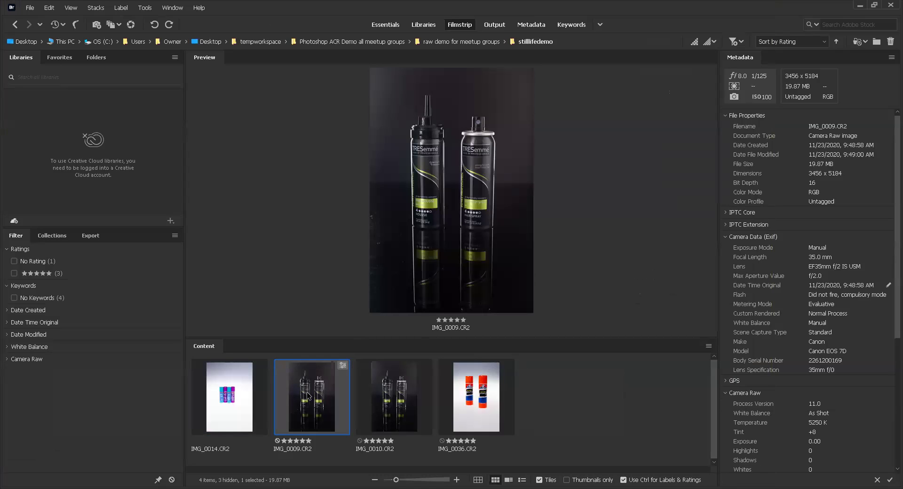
pyautogui.doubleClick(308, 396)
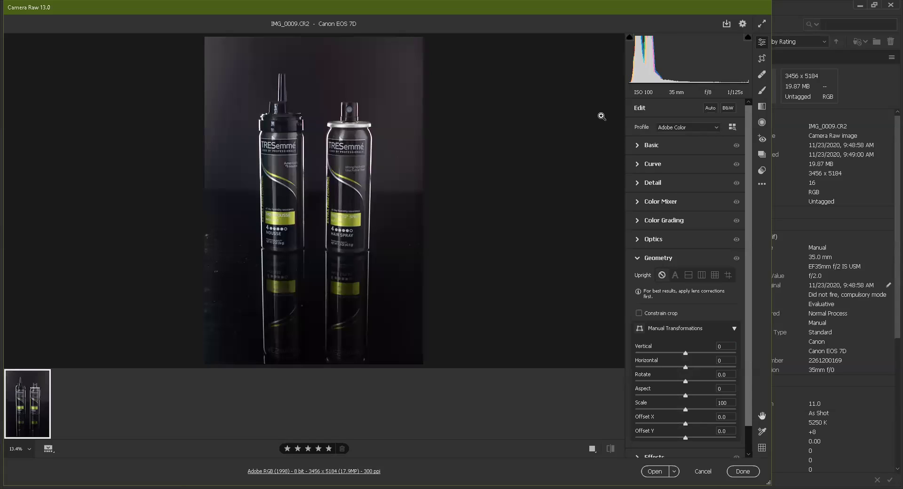
# Set the bottle photo's Contrast to +10, Highlights to -15, Shadows to +12, Texture to +9 and Clarity to +7.
pyautogui.click(637, 146)
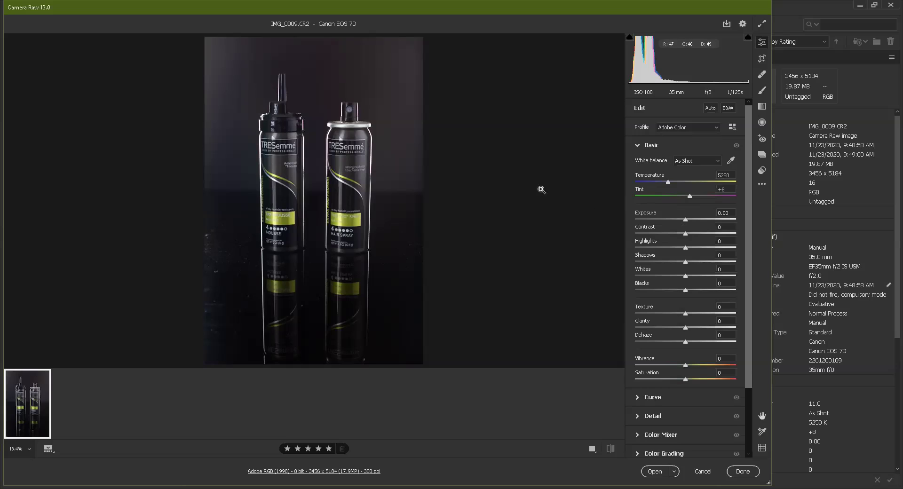
pyautogui.moveTo(685, 233); pyautogui.dragTo(691, 233)
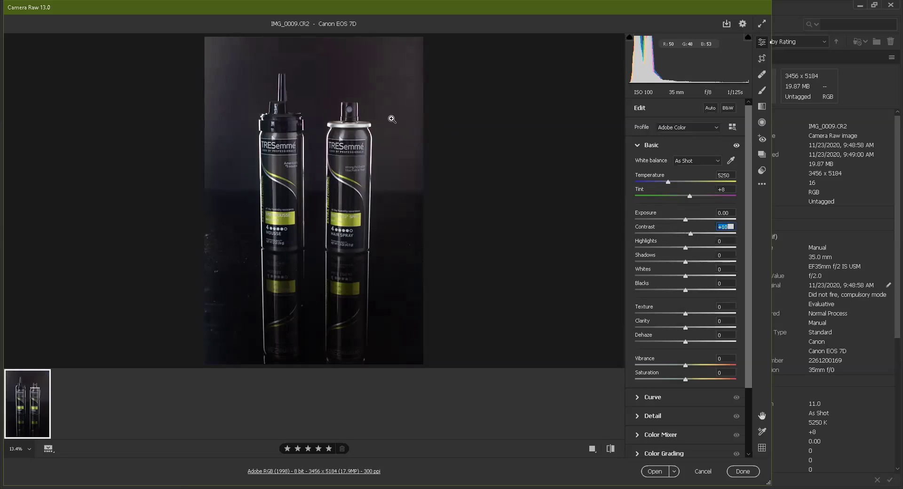
pyautogui.moveTo(685, 248)
pyautogui.mouseDown()
pyautogui.moveTo(674, 247)
pyautogui.moveTo(691, 263)
pyautogui.mouseUp()
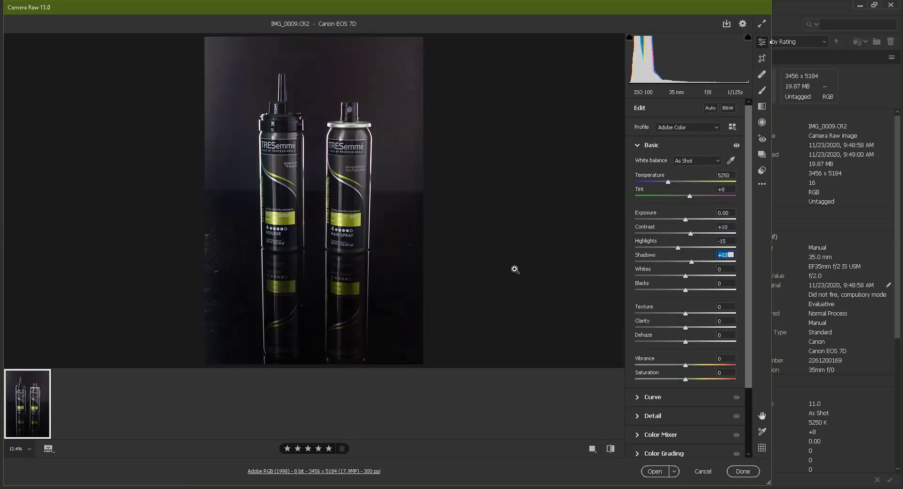
pyautogui.moveTo(682, 329)
pyautogui.mouseDown()
pyautogui.moveTo(689, 331)
pyautogui.moveTo(691, 316)
pyautogui.mouseUp()
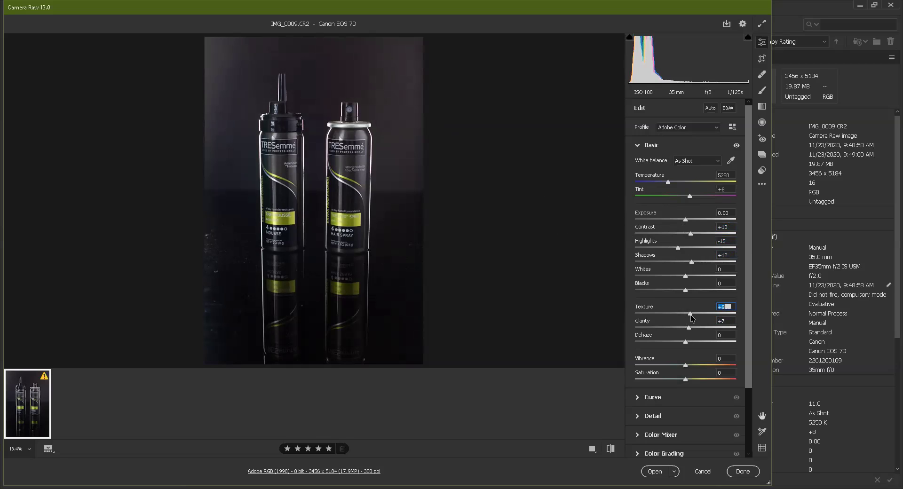
# Set a custom white balance by sampling the dark background beside the mousse bottle, and close the Basic settings.
pyautogui.click(731, 161)
pyautogui.click(214, 101)
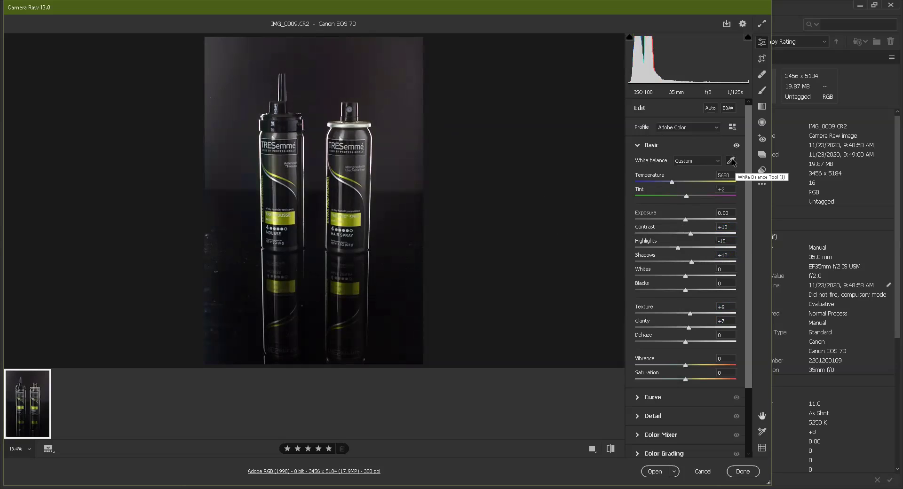
pyautogui.click(637, 146)
# Reshape the parametric tone curve by raising Shadows to +45 and lowering Lights to -24.
pyautogui.click(639, 164)
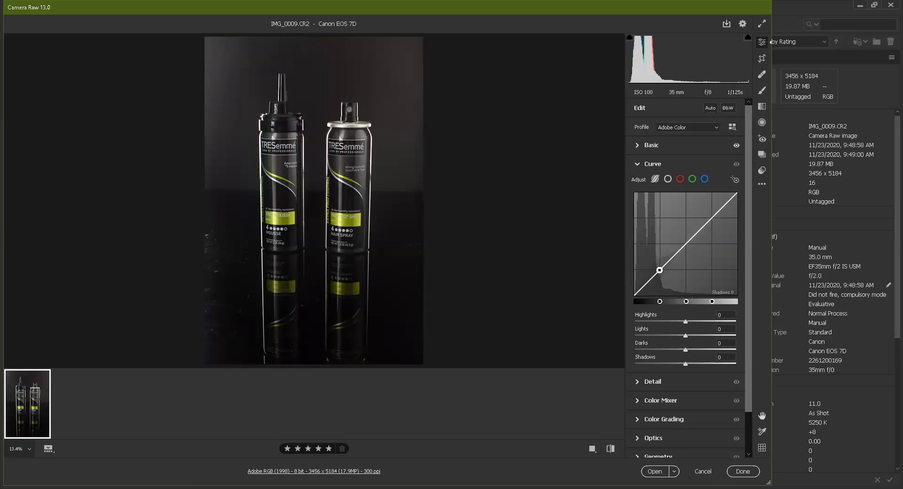
pyautogui.moveTo(659, 270); pyautogui.dragTo(659, 261)
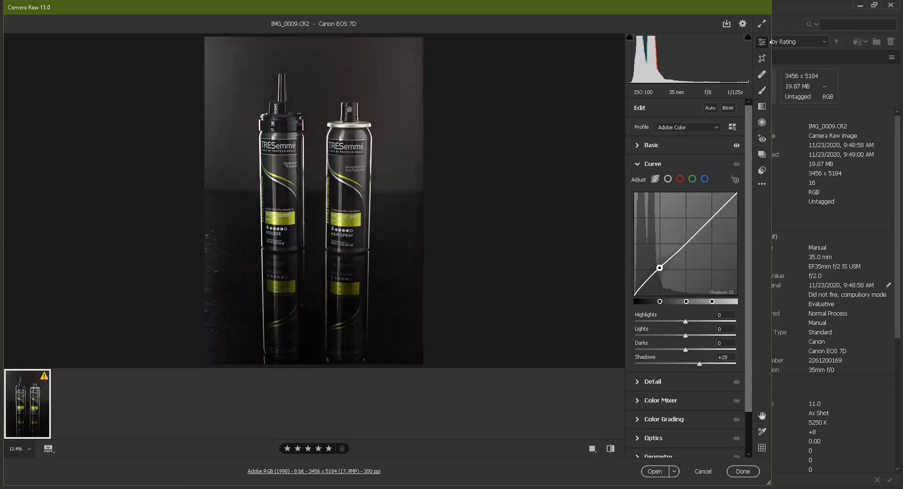
pyautogui.moveTo(699, 231); pyautogui.dragTo(700, 238)
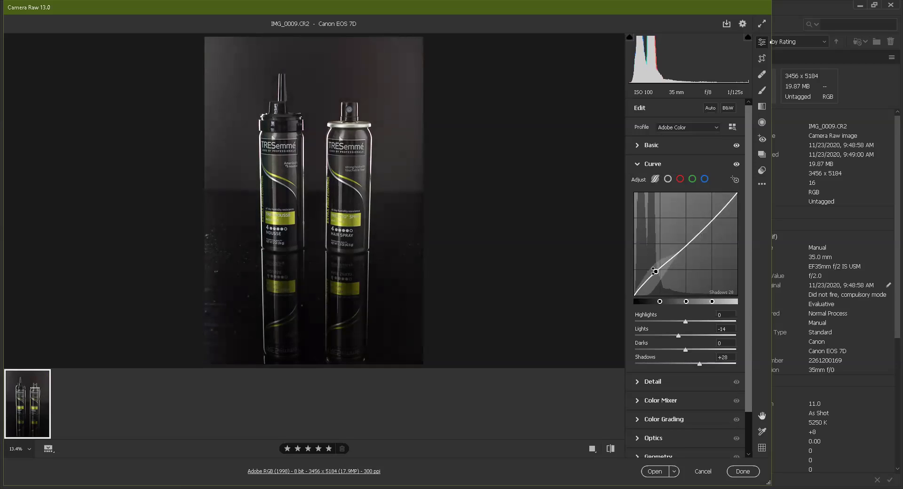
pyautogui.moveTo(642, 284); pyautogui.dragTo(641, 276)
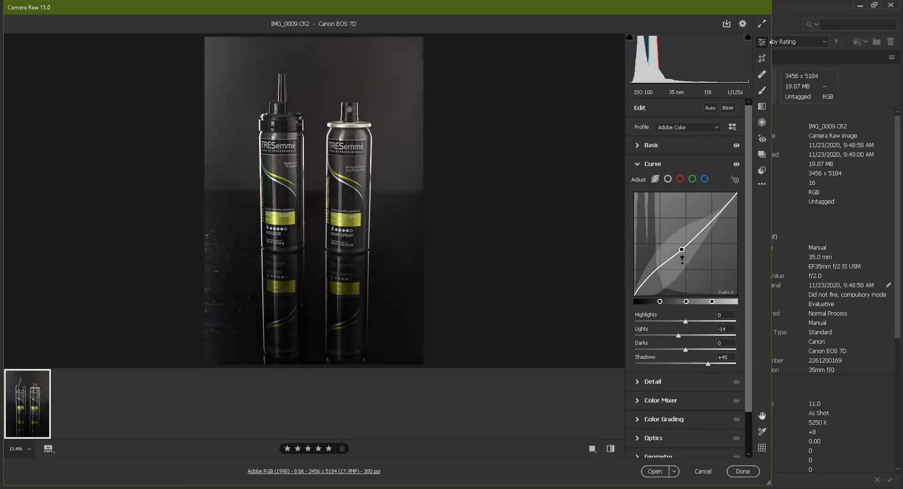
pyautogui.moveTo(695, 233); pyautogui.dragTo(697, 237)
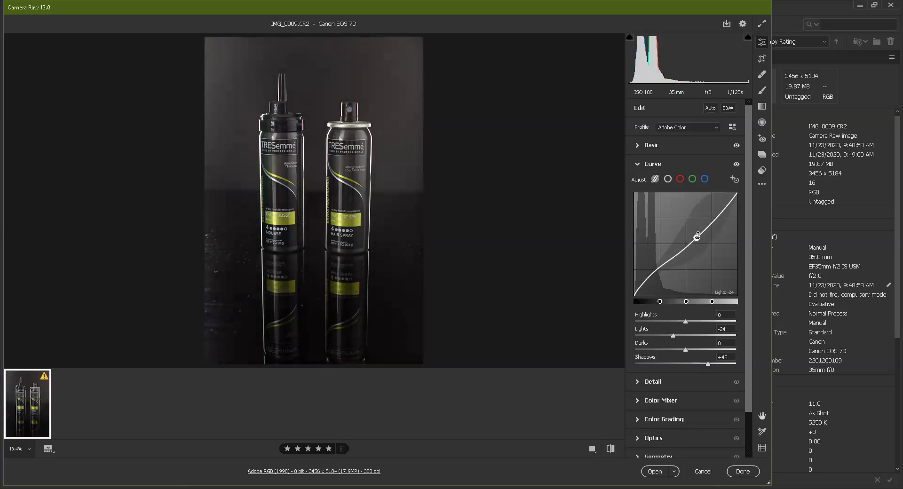
pyautogui.click(638, 164)
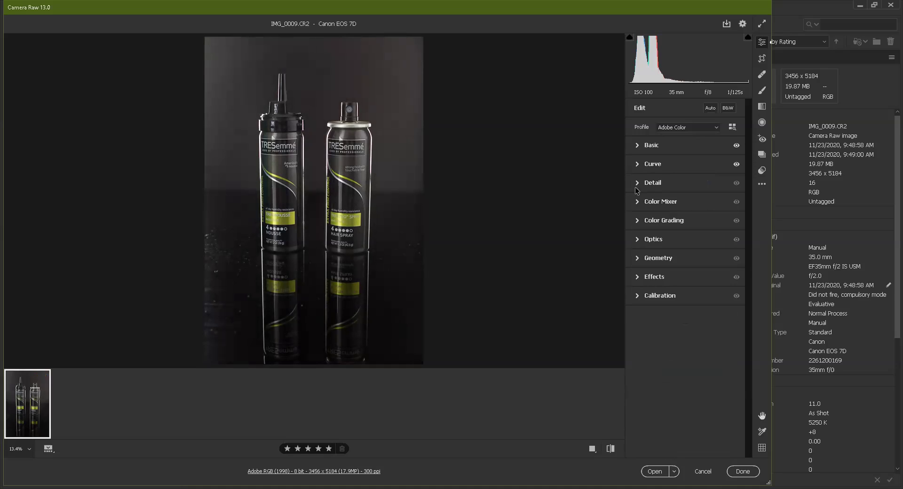
# Raise Sharpening to nearly its maximum, add moderate Noise Reduction and slightly increase Color Noise Reduction.
pyautogui.click(637, 184)
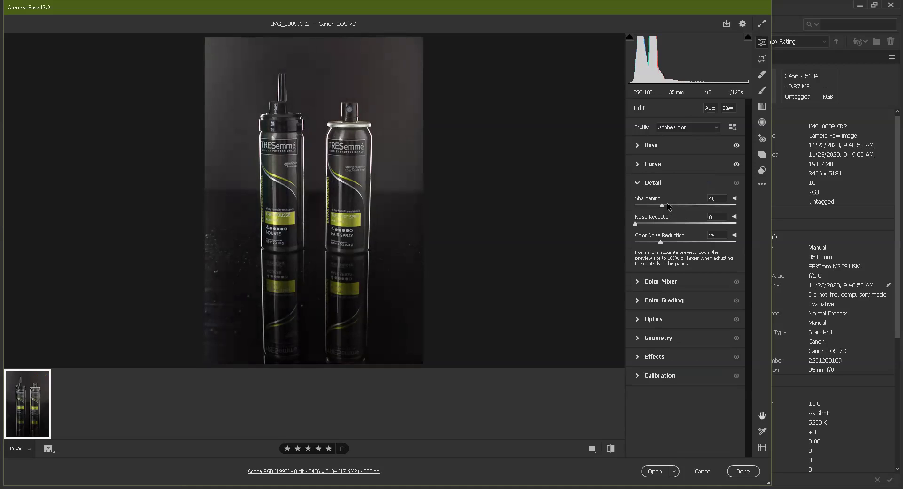
pyautogui.moveTo(663, 207); pyautogui.dragTo(731, 205)
pyautogui.click(635, 224)
pyautogui.moveTo(636, 224); pyautogui.dragTo(681, 222)
pyautogui.moveTo(661, 244); pyautogui.dragTo(664, 243)
pyautogui.click(638, 183)
# Set the Reds, Oranges, Yellows and Aquas hues to -100 in the Color Mixer.
pyautogui.click(636, 203)
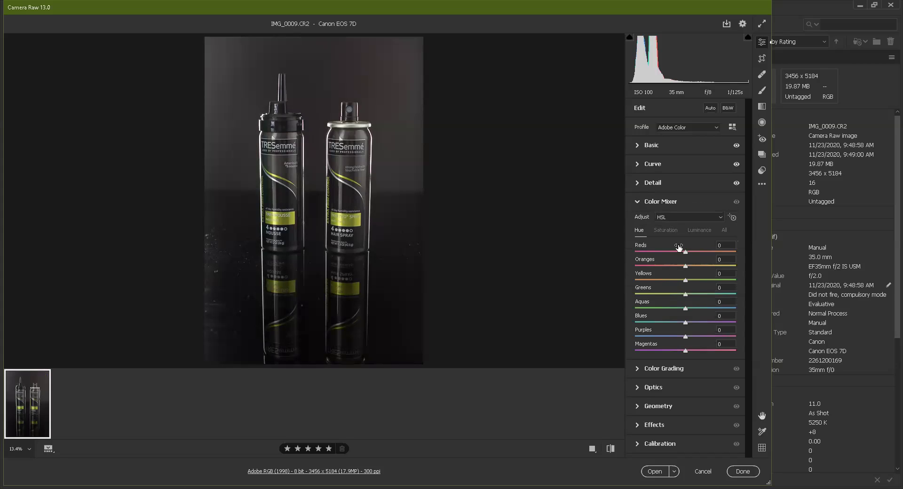
pyautogui.moveTo(685, 252); pyautogui.dragTo(606, 249)
pyautogui.moveTo(685, 266); pyautogui.dragTo(607, 266)
pyautogui.moveTo(685, 280); pyautogui.dragTo(635, 281)
pyautogui.moveTo(685, 307); pyautogui.dragTo(616, 301)
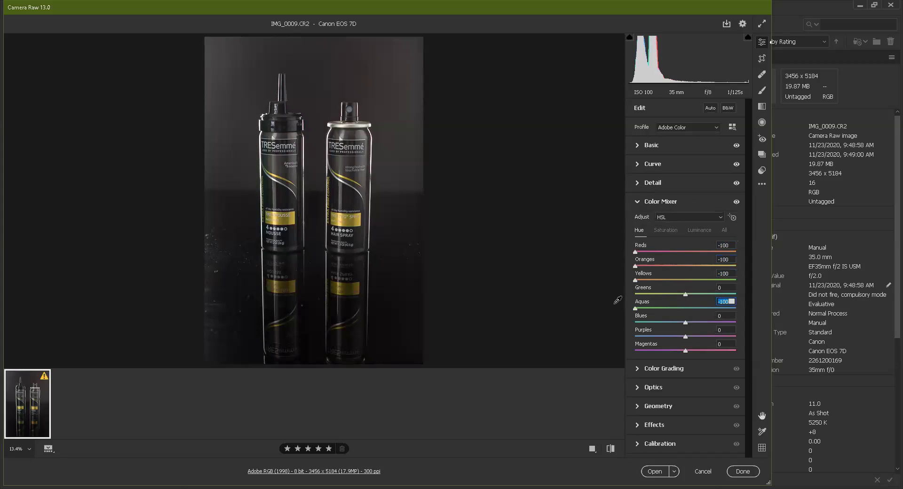
pyautogui.click(641, 203)
# Grade the midtones orange-red, the shadows green and the highlights orange at about hue 35, saturation 36.
pyautogui.click(637, 222)
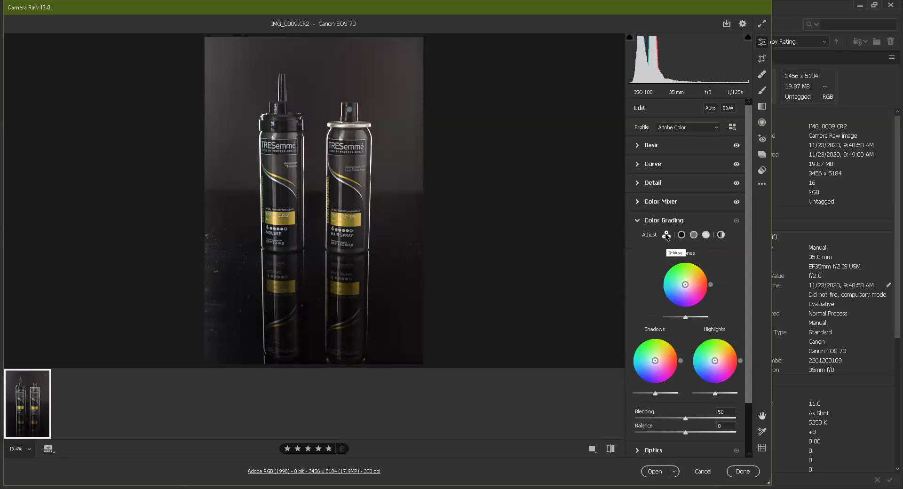
pyautogui.moveTo(687, 287); pyautogui.dragTo(692, 284)
pyautogui.moveTo(654, 361)
pyautogui.mouseDown()
pyautogui.moveTo(665, 356)
pyautogui.moveTo(654, 356)
pyautogui.mouseUp()
pyautogui.moveTo(715, 361); pyautogui.dragTo(721, 357)
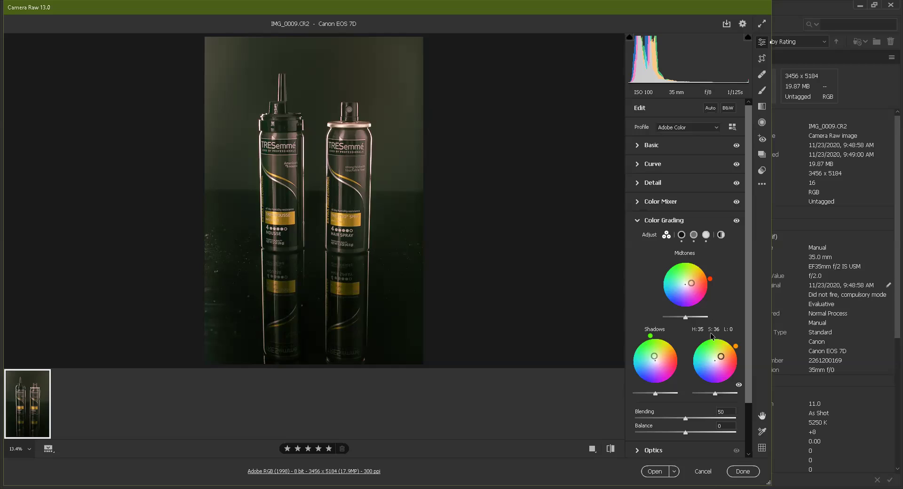
pyautogui.moveTo(721, 356); pyautogui.dragTo(720, 357)
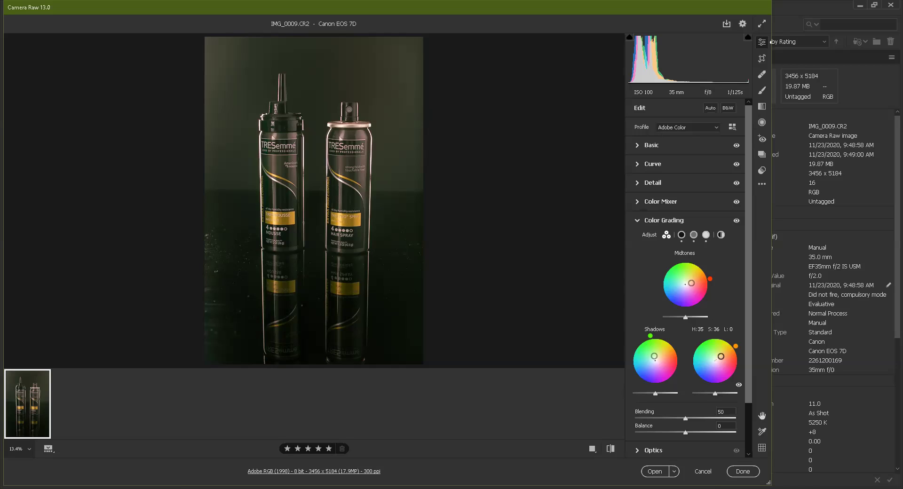
pyautogui.click(637, 220)
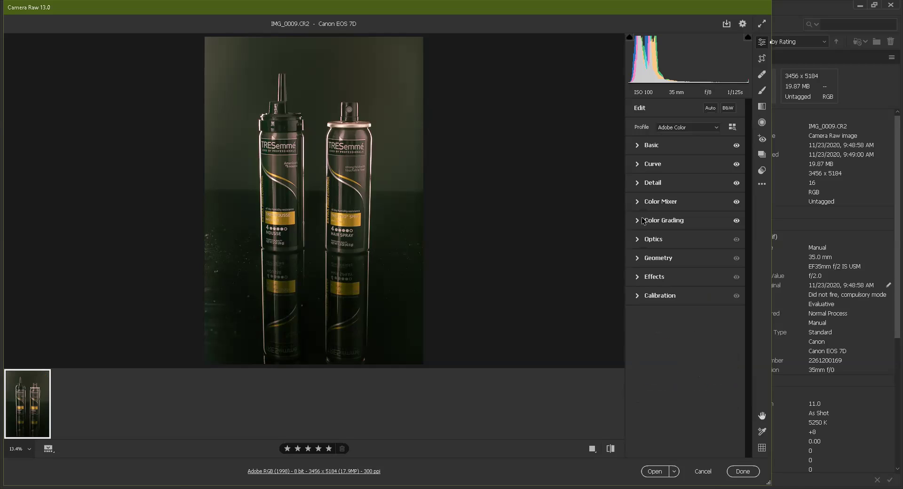
pyautogui.click(635, 221)
pyautogui.click(635, 219)
# Enable chromatic aberration removal and lens profile corrections for the bottle photo.
pyautogui.click(637, 240)
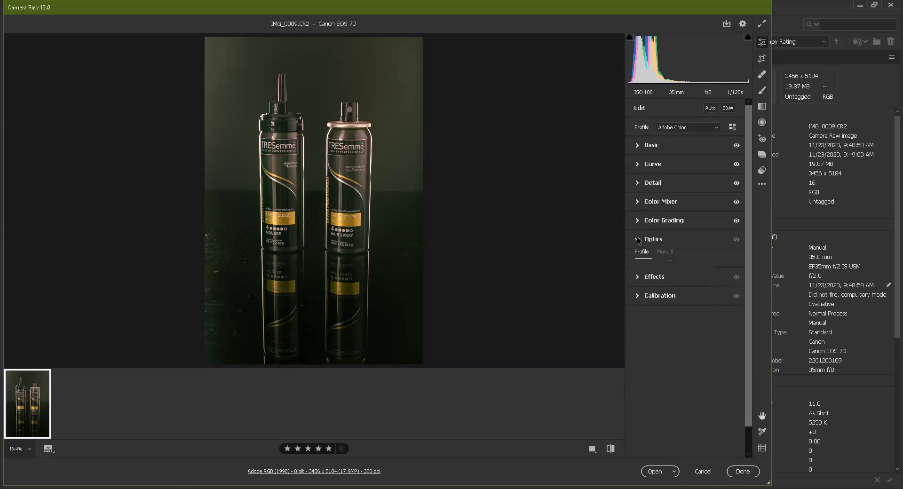
pyautogui.click(640, 269)
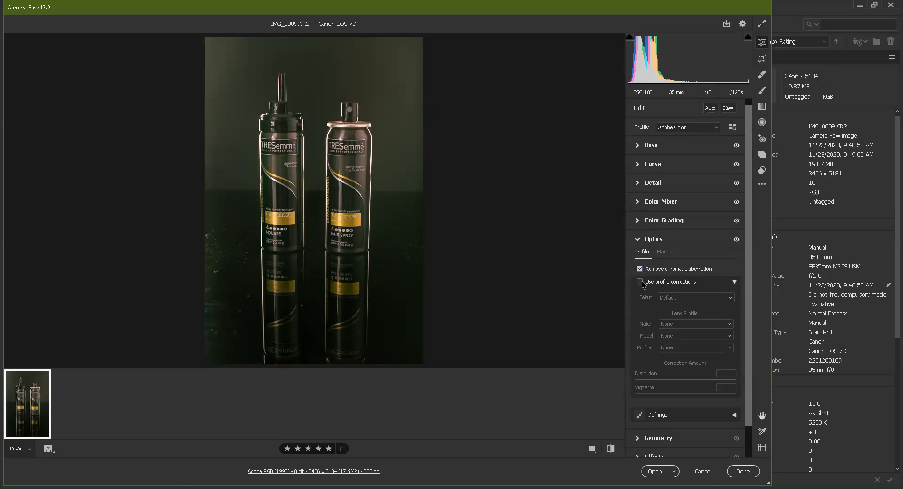
pyautogui.click(640, 282)
pyautogui.click(638, 239)
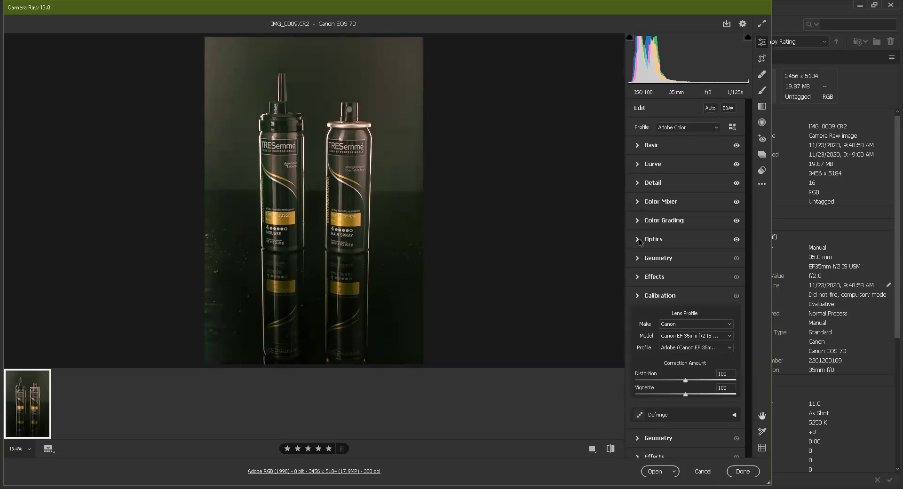
# Apply the automatic Upright perspective correction and adjust the manual Rotate transformation of the bottle photo.
pyautogui.click(638, 258)
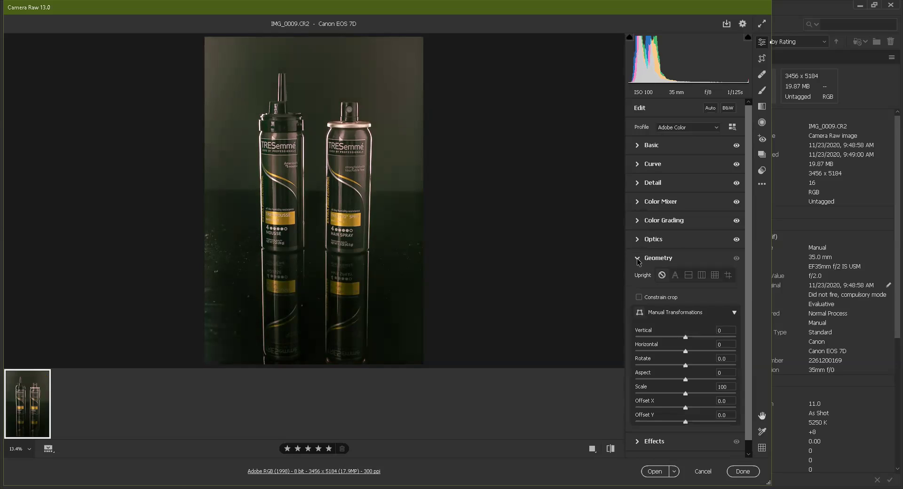
pyautogui.click(676, 275)
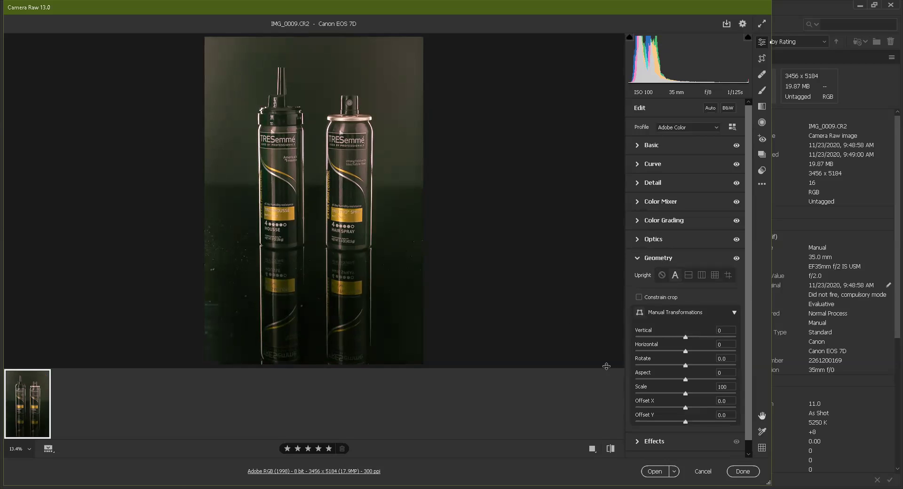
pyautogui.click(684, 365)
pyautogui.moveTo(685, 366)
pyautogui.mouseDown()
pyautogui.moveTo(664, 368)
pyautogui.moveTo(686, 372)
pyautogui.mouseUp()
# Switch to Guided Upright and draw two vertical guides, one along the outer side of each bottle.
pyautogui.click(728, 275)
pyautogui.moveTo(384, 147)
pyautogui.mouseDown()
pyautogui.moveTo(379, 203)
pyautogui.moveTo(383, 196)
pyautogui.mouseUp()
pyautogui.moveTo(255, 105)
pyautogui.mouseDown()
pyautogui.moveTo(242, 147)
pyautogui.moveTo(254, 191)
pyautogui.mouseUp()
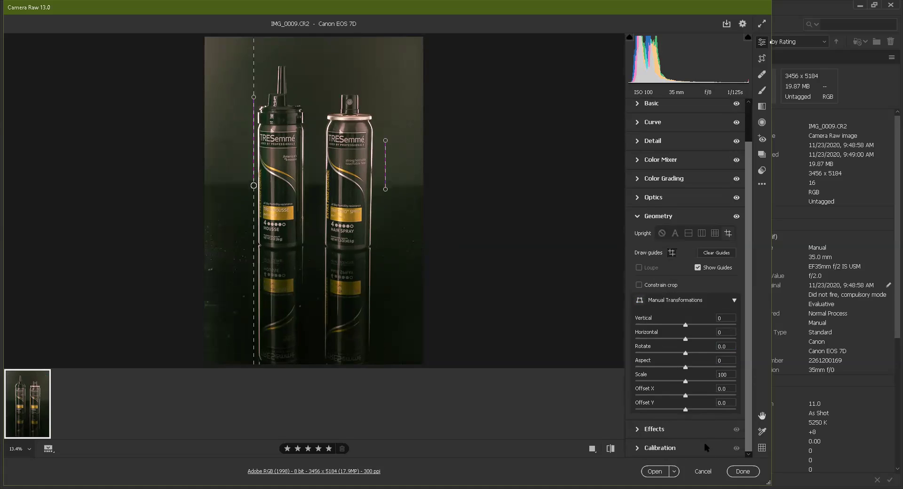
# Discard the edits to IMG_0009.CR2 and open the bottle photo IMG_0010.CR2 in Camera Raw.
pyautogui.click(704, 472)
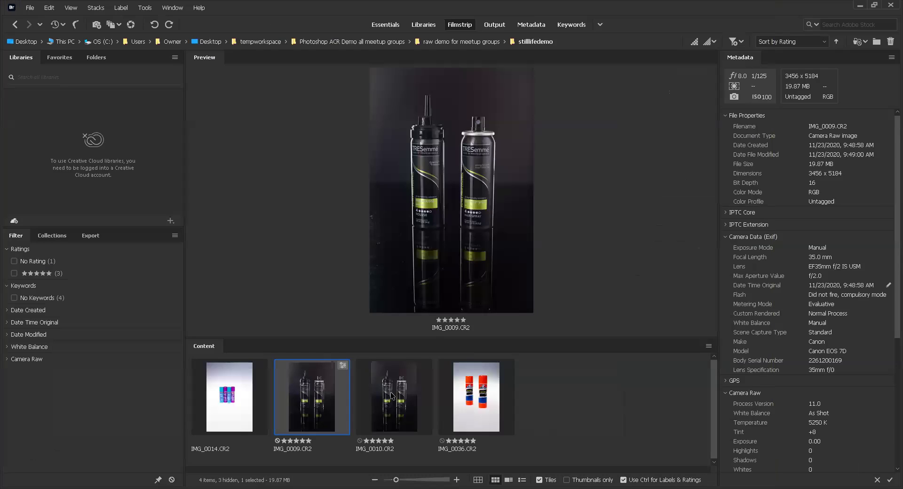
pyautogui.click(392, 395)
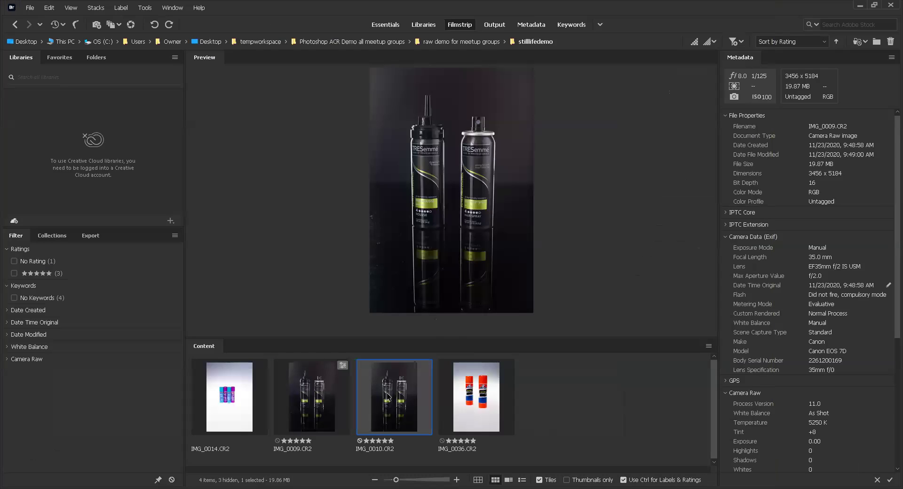
pyautogui.rightClick(406, 409)
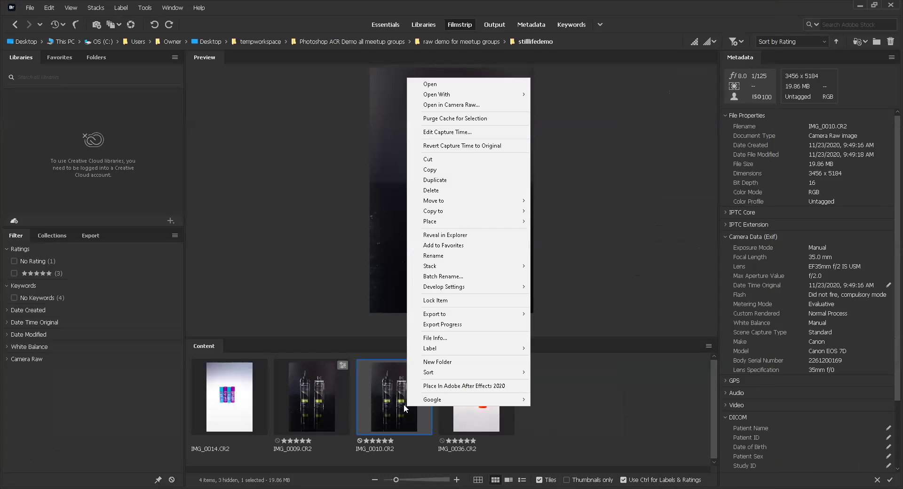
pyautogui.click(485, 108)
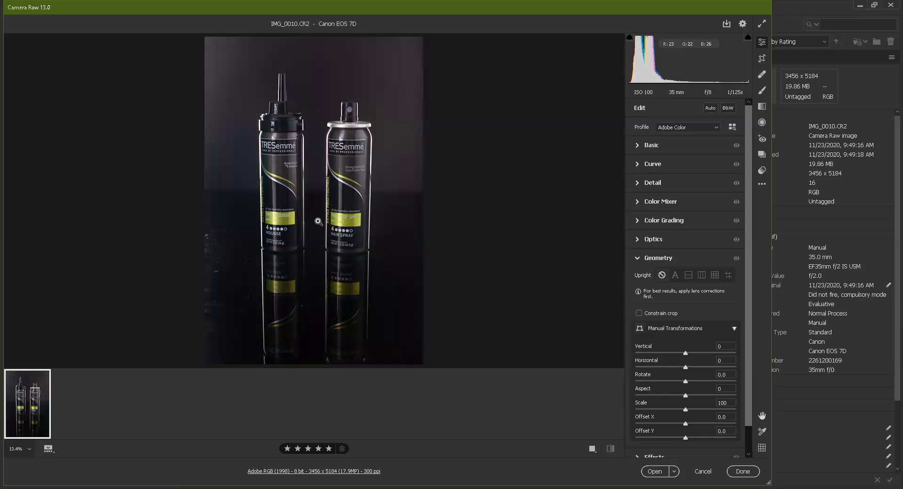
# Set the white balance of IMG_0010.CR2 by sampling the dark background beside the mousse bottle.
pyautogui.click(636, 147)
pyautogui.click(731, 161)
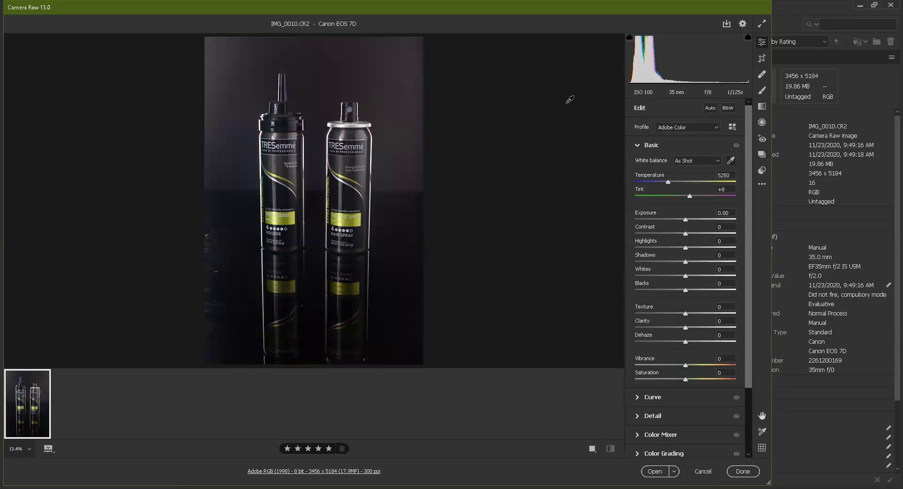
pyautogui.click(240, 111)
pyautogui.click(637, 146)
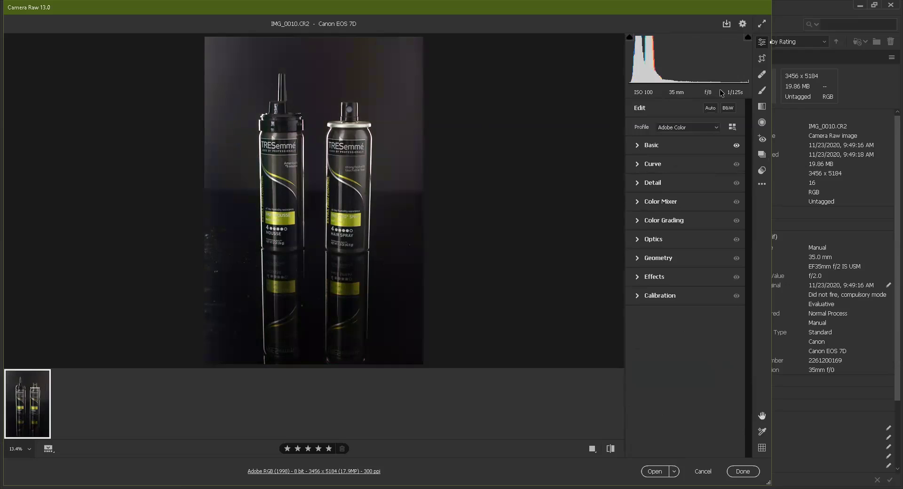
# Activate the Adjustment Brush and reduce its size to 16.
pyautogui.click(761, 90)
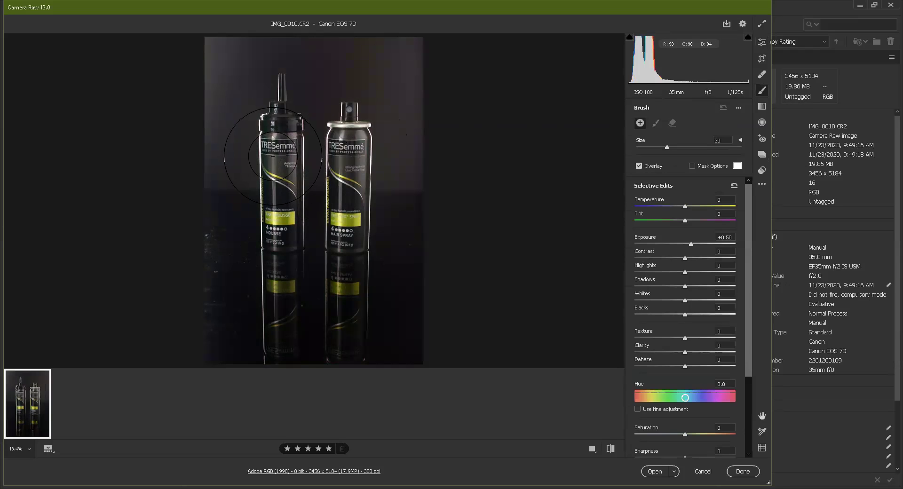
pyautogui.press('[')
pyautogui.press('[')
pyautogui.press('[')
pyautogui.press('[')
pyautogui.press('[')
pyautogui.press('[')
pyautogui.press('[')
pyautogui.press('[')
pyautogui.press('[')
pyautogui.press('[')
pyautogui.press('[')
pyautogui.press('[')
pyautogui.press('[')
pyautogui.press('[')
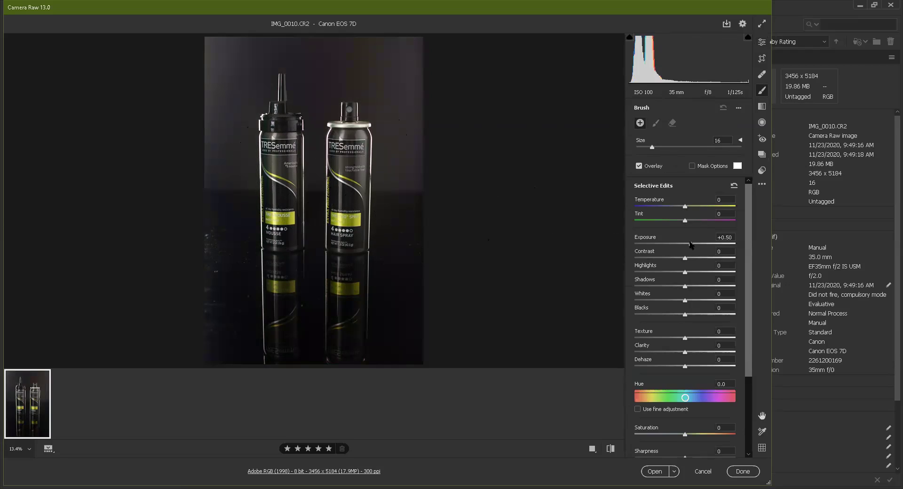
# Brush a +0.65 exposure boost over both bottles and their reflections, and adjust the brushed area's contrast and highlights.
pyautogui.moveTo(690, 244); pyautogui.dragTo(688, 244)
pyautogui.moveTo(282, 125); pyautogui.dragTo(278, 230)
pyautogui.moveTo(348, 117)
pyautogui.mouseDown()
pyautogui.moveTo(361, 226)
pyautogui.moveTo(353, 242)
pyautogui.mouseUp()
pyautogui.moveTo(291, 164)
pyautogui.mouseDown()
pyautogui.moveTo(276, 261)
pyautogui.moveTo(278, 339)
pyautogui.mouseUp()
pyautogui.moveTo(349, 202); pyautogui.dragTo(342, 327)
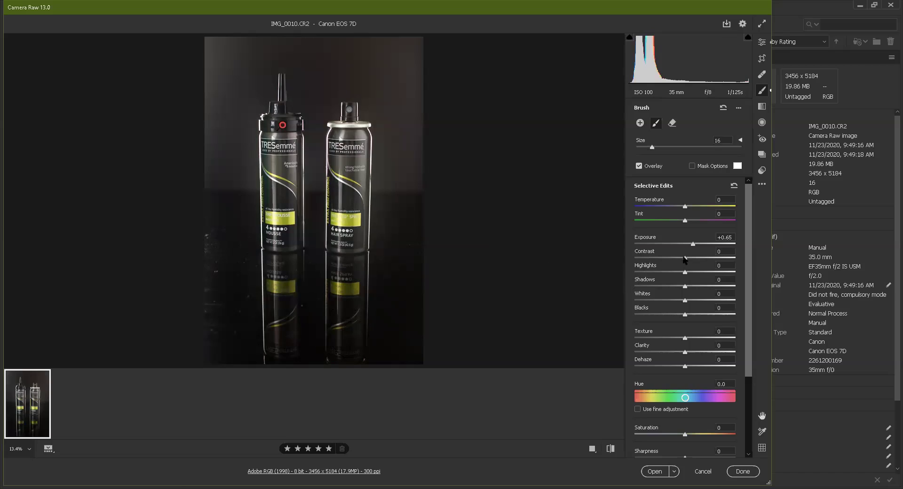
pyautogui.moveTo(684, 259)
pyautogui.mouseDown()
pyautogui.moveTo(689, 279)
pyautogui.moveTo(680, 273)
pyautogui.mouseUp()
# Discard the edits to IMG_0010.CR2 and open the glue stick photo IMG_0036.CR2 in Camera Raw.
pyautogui.click(702, 472)
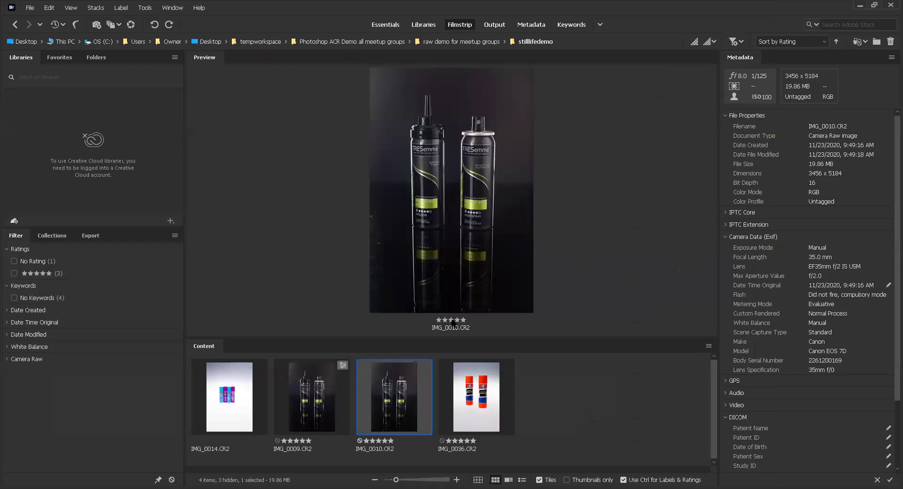
pyautogui.click(476, 397)
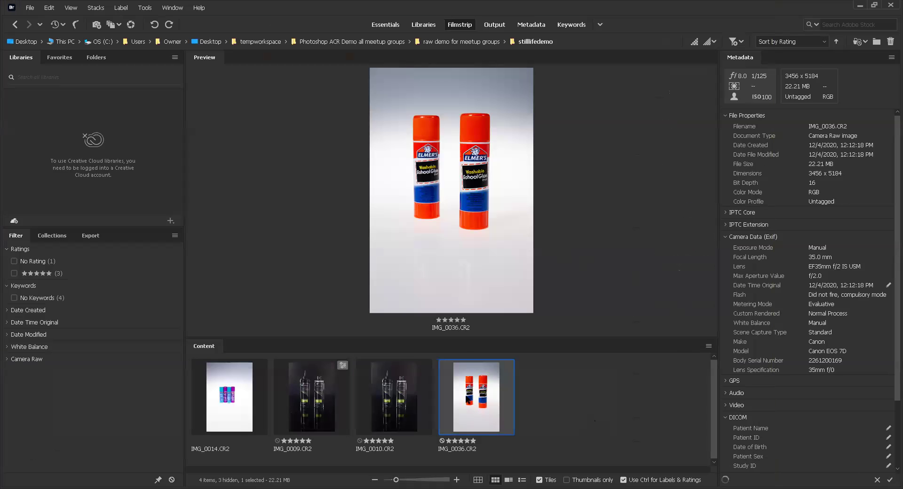
pyautogui.rightClick(470, 397)
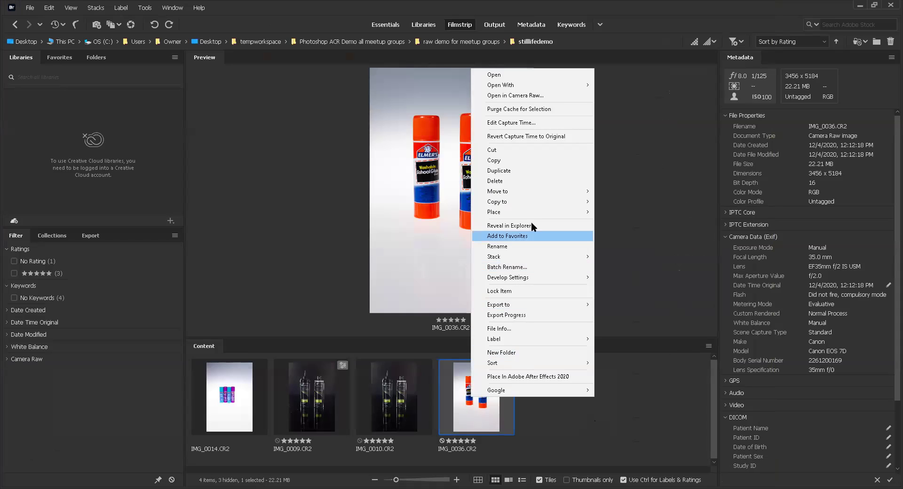
pyautogui.click(526, 96)
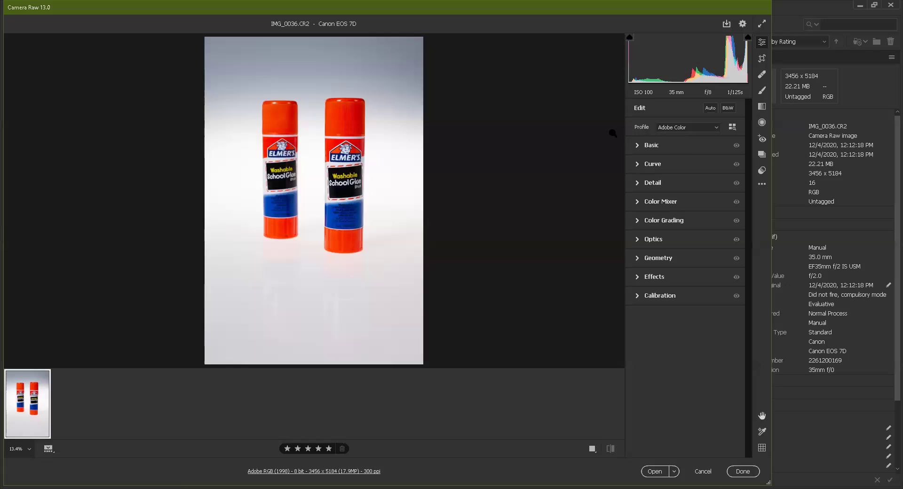
# In the Basic adjustments, set Contrast to +23, Highlights to -17, Shadows to +7, Clarity to +10 and Texture to +13.
pyautogui.click(638, 145)
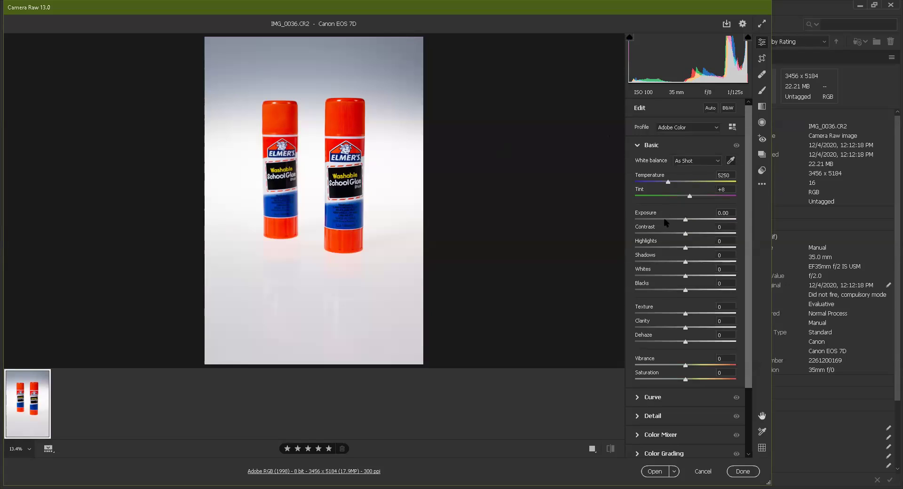
pyautogui.click(684, 233)
pyautogui.moveTo(692, 234); pyautogui.dragTo(697, 234)
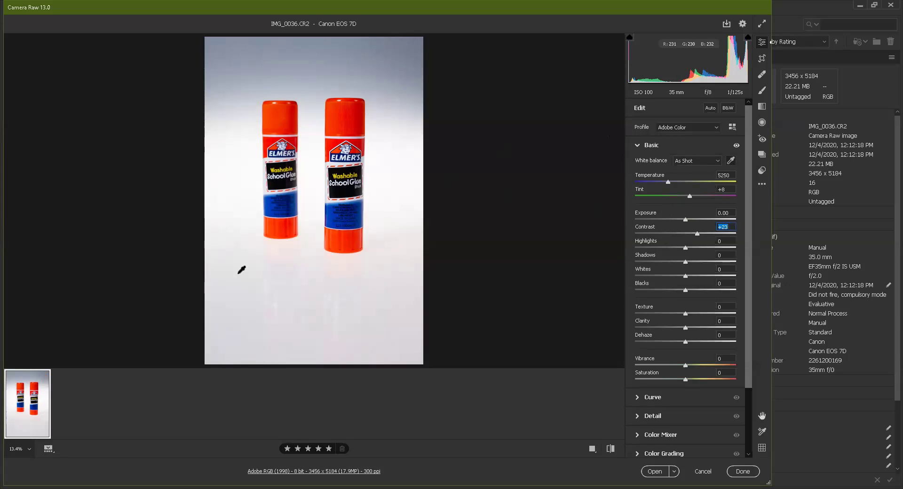
pyautogui.moveTo(685, 248); pyautogui.dragTo(678, 249)
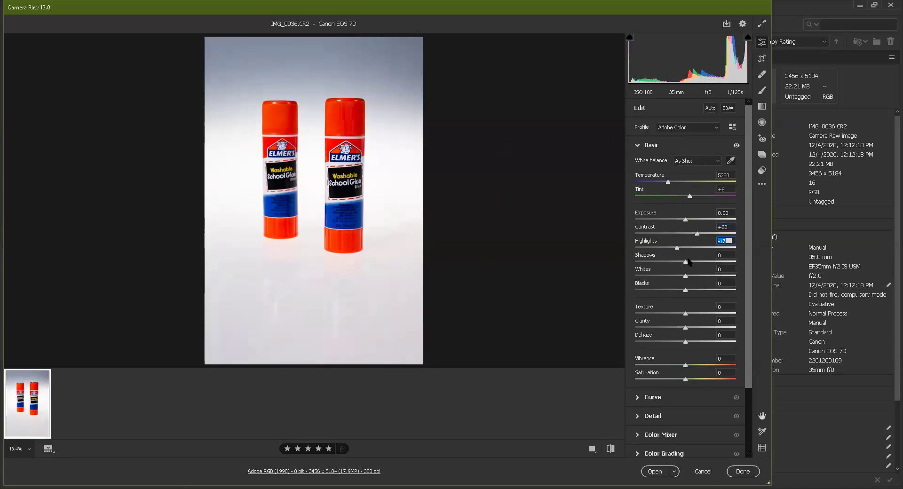
pyautogui.moveTo(685, 262); pyautogui.dragTo(689, 263)
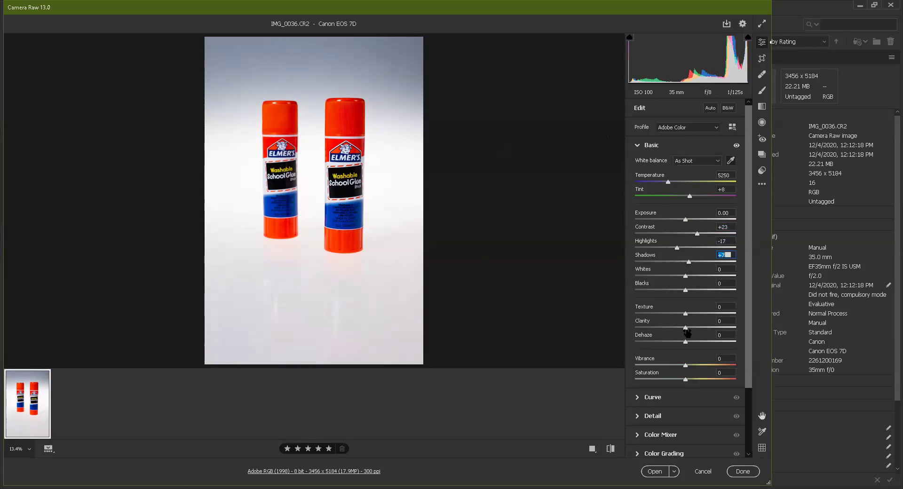
pyautogui.moveTo(686, 328)
pyautogui.mouseDown()
pyautogui.moveTo(695, 328)
pyautogui.moveTo(694, 317)
pyautogui.mouseUp()
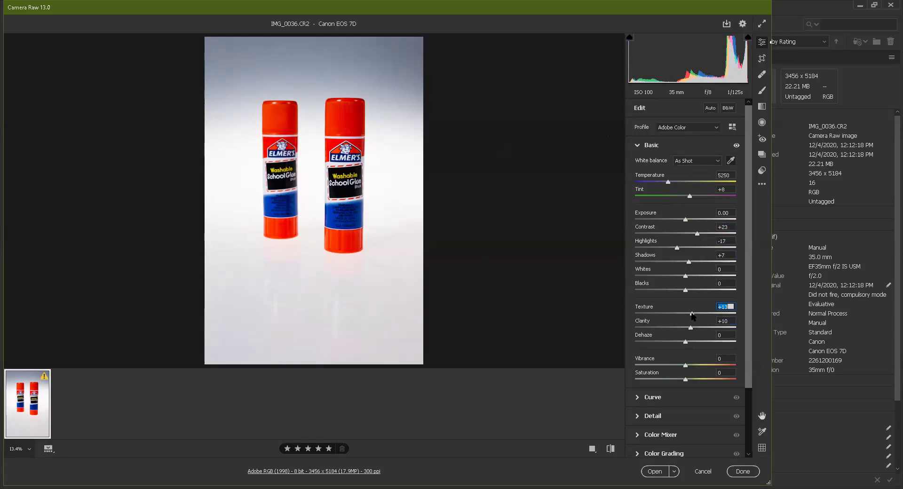
pyautogui.click(638, 146)
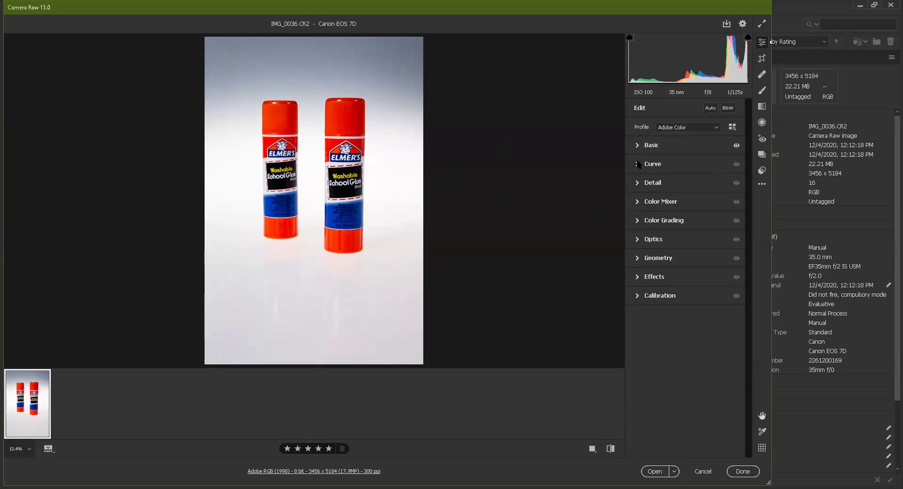
# Reshape the parametric tone curve by lifting the dark end, starting with Shadows at +32, and pulling down the brighter section.
pyautogui.click(638, 164)
pyautogui.moveTo(645, 285); pyautogui.dragTo(644, 282)
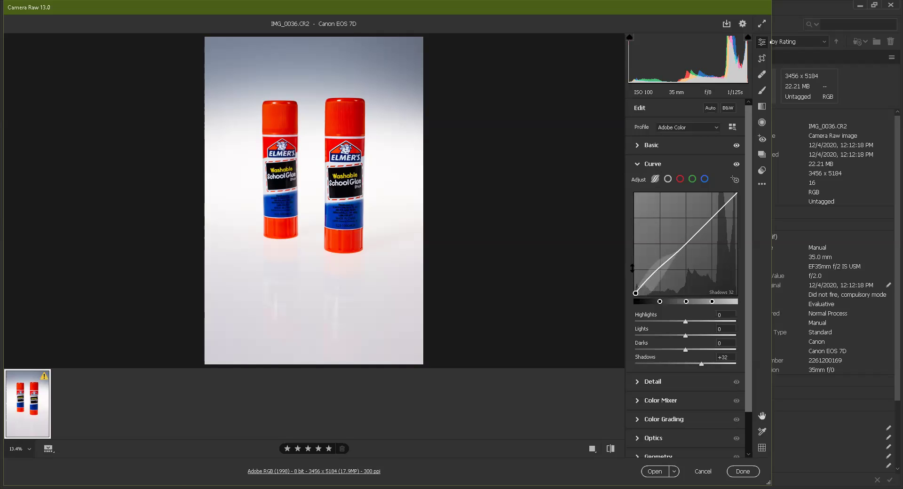
pyautogui.moveTo(710, 227); pyautogui.dragTo(696, 258)
pyautogui.moveTo(653, 283); pyautogui.dragTo(654, 270)
pyautogui.click(640, 165)
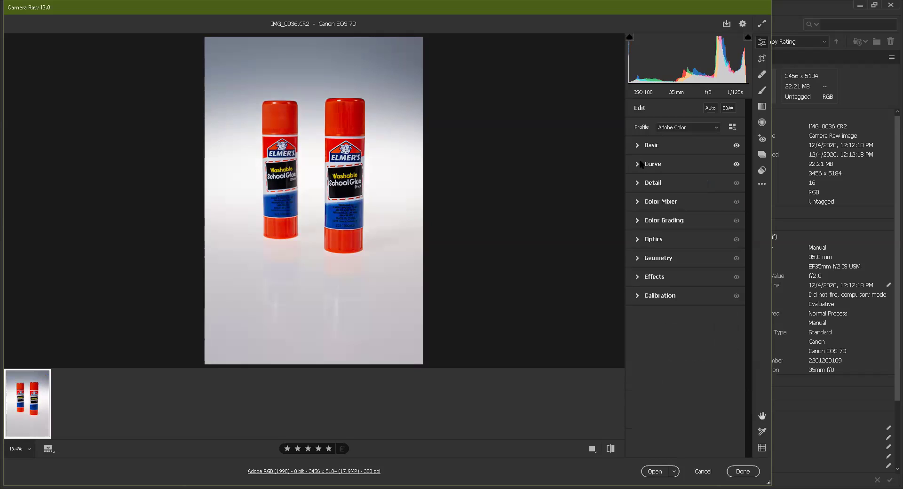
# Increase the photo's sharpening strongly and raise its noise reduction.
pyautogui.click(638, 183)
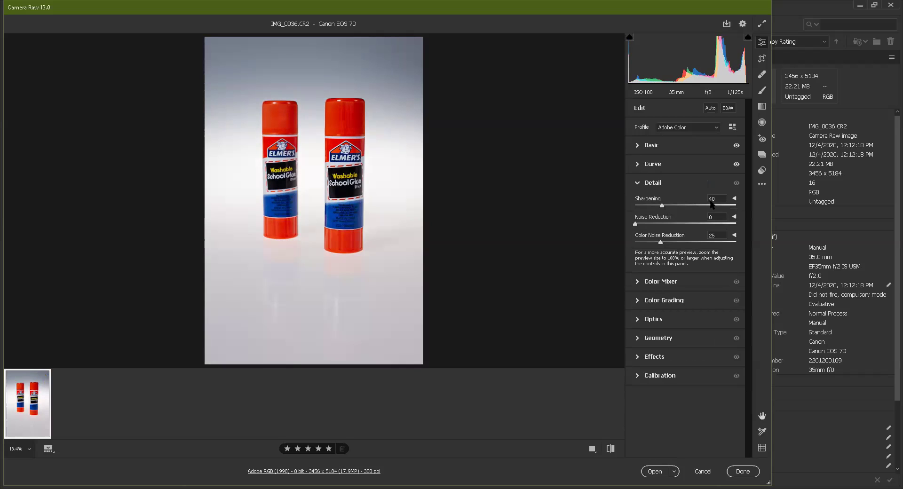
pyautogui.moveTo(664, 207); pyautogui.dragTo(739, 207)
pyautogui.moveTo(635, 225); pyautogui.dragTo(664, 242)
pyautogui.click(638, 183)
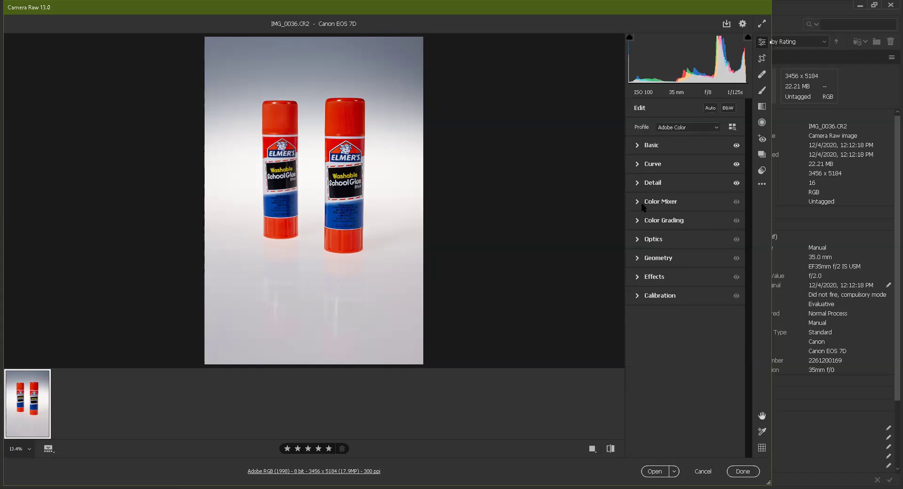
# Apply a global red color grade to the glue stick photo with hue 0 and saturation 21.
pyautogui.click(638, 202)
pyautogui.click(637, 203)
pyautogui.click(638, 221)
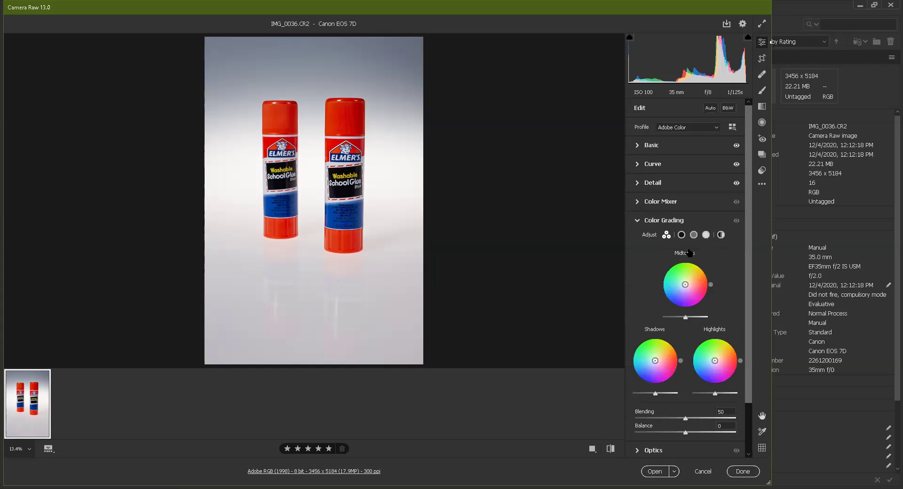
pyautogui.click(722, 236)
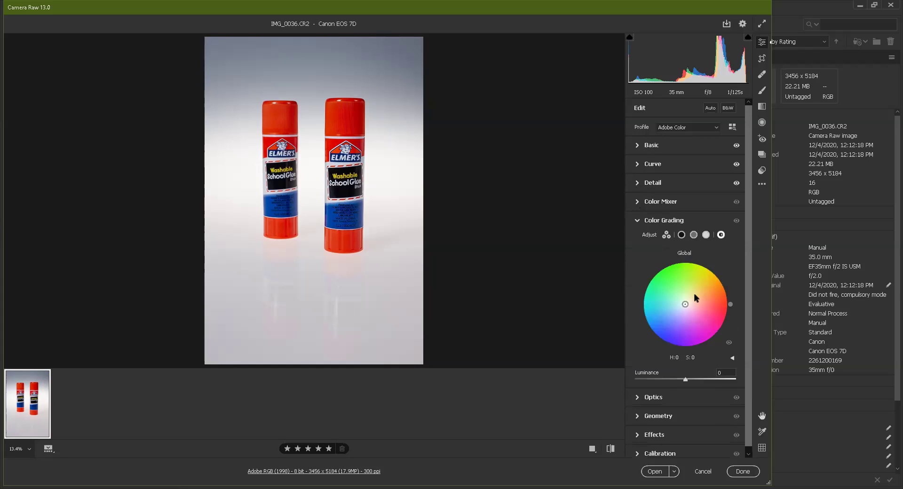
pyautogui.moveTo(693, 311)
pyautogui.mouseDown()
pyautogui.moveTo(705, 302)
pyautogui.moveTo(695, 303)
pyautogui.mouseUp()
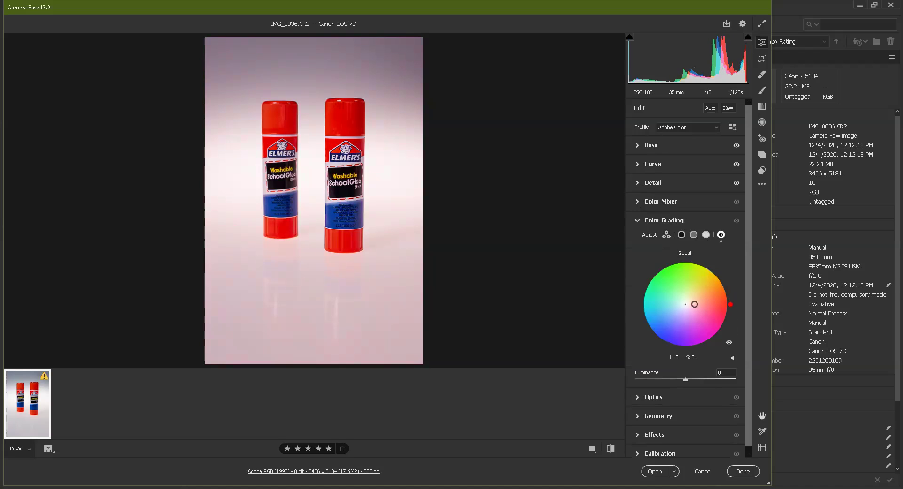
pyautogui.click(706, 234)
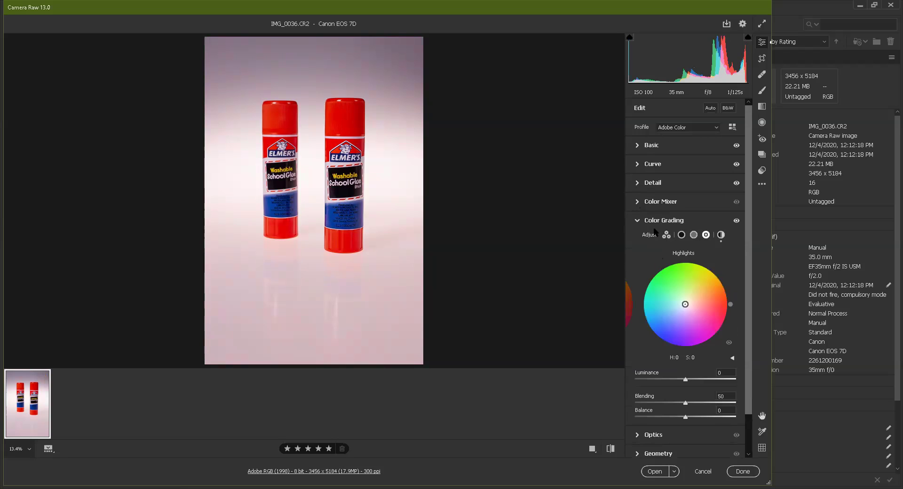
pyautogui.click(639, 221)
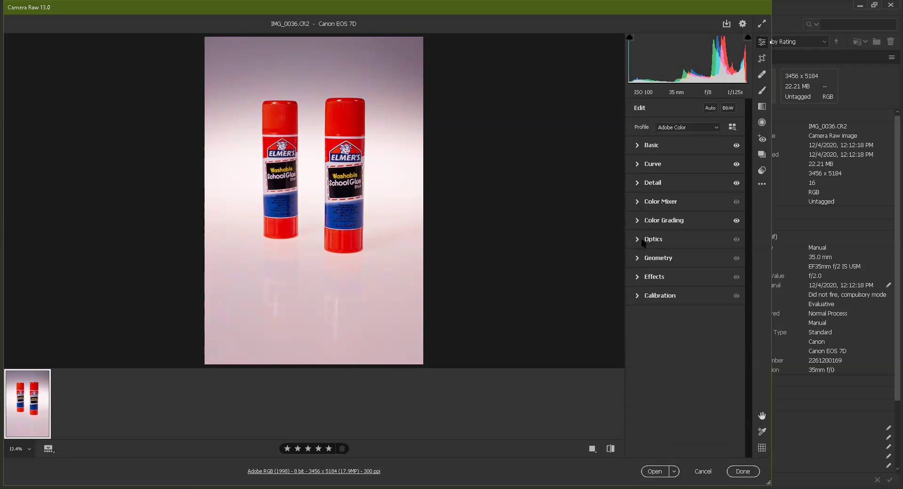
# Enable Remove chromatic aberration and Use profile corrections for the lens.
pyautogui.click(643, 240)
pyautogui.click(640, 269)
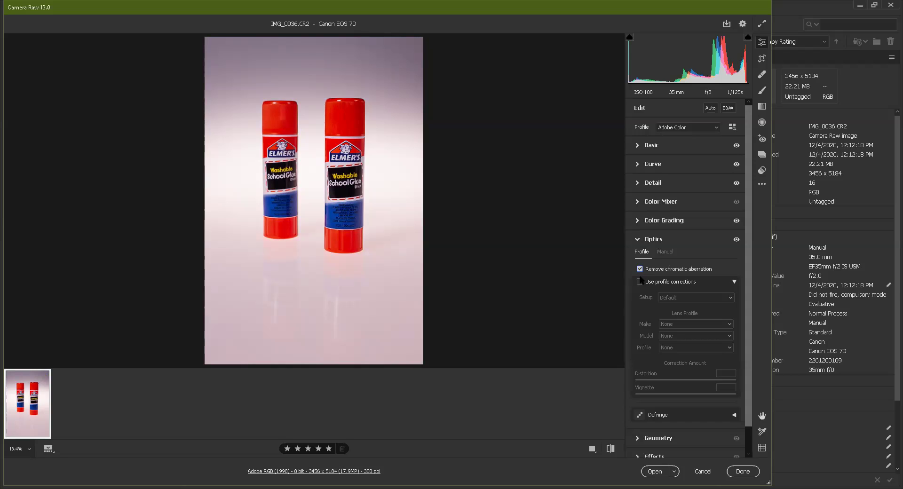
pyautogui.click(640, 282)
pyautogui.click(637, 240)
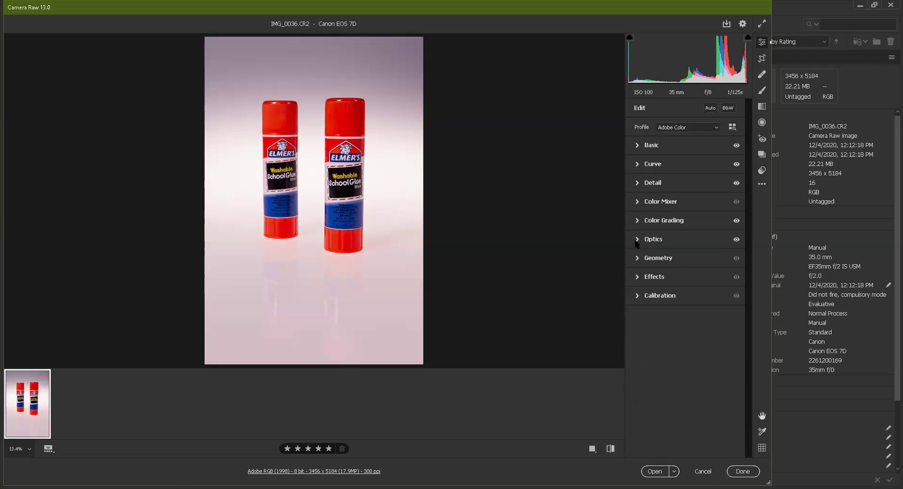
# Apply the Auto Upright perspective correction and rotate the image slightly with the manual transformation.
pyautogui.click(637, 259)
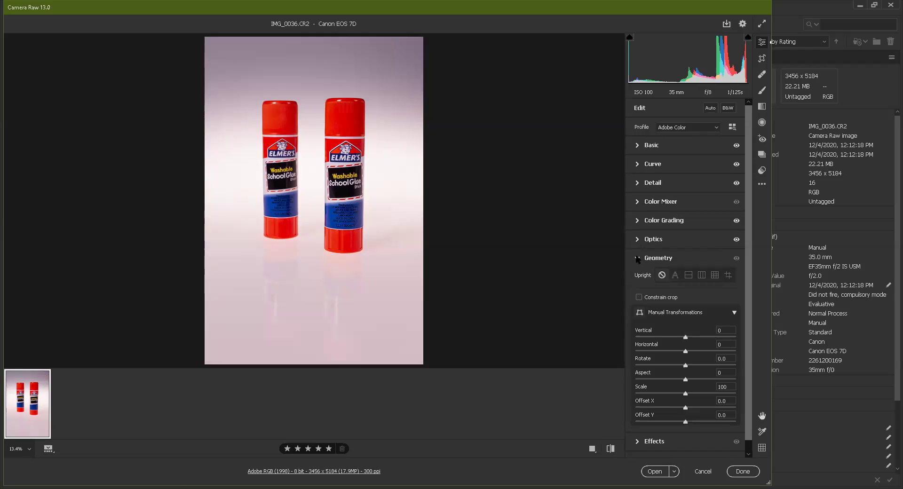
pyautogui.click(676, 275)
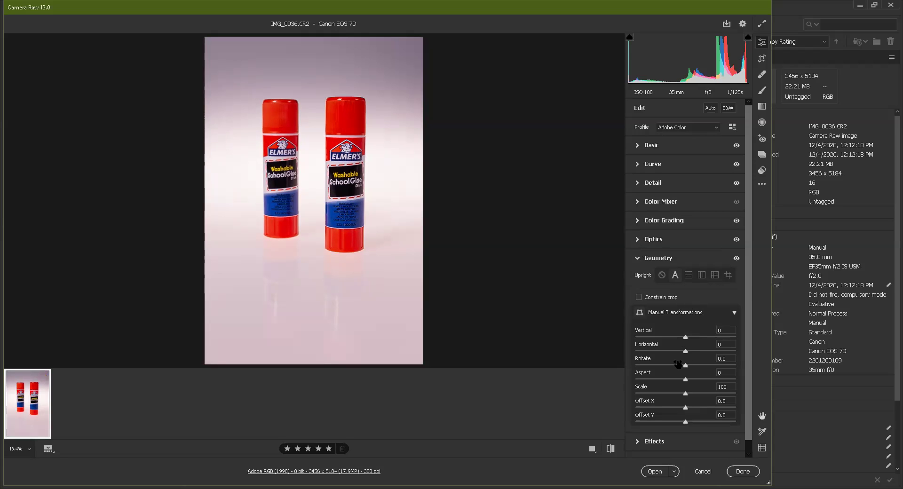
pyautogui.moveTo(684, 369)
pyautogui.mouseDown()
pyautogui.moveTo(695, 368)
pyautogui.moveTo(686, 366)
pyautogui.mouseUp()
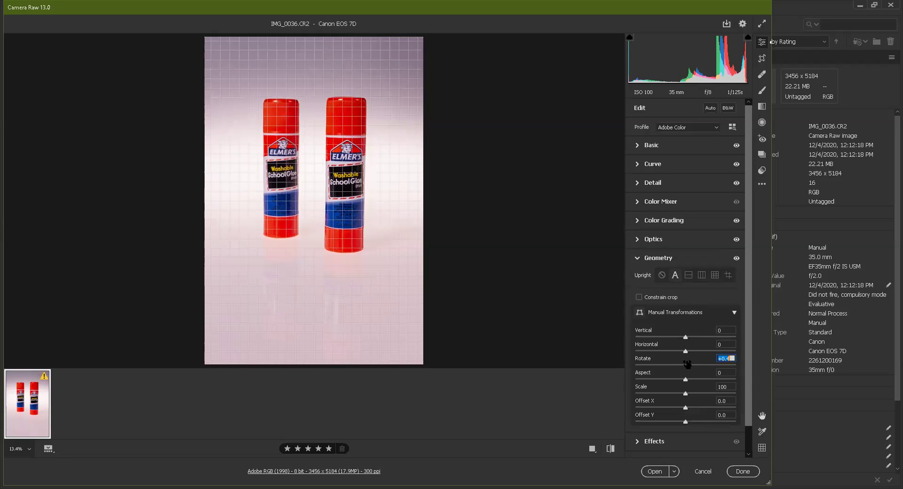
# Switch Upright to Guided and draw two near-vertical guides, one on each side of the pair of glue sticks.
pyautogui.click(729, 276)
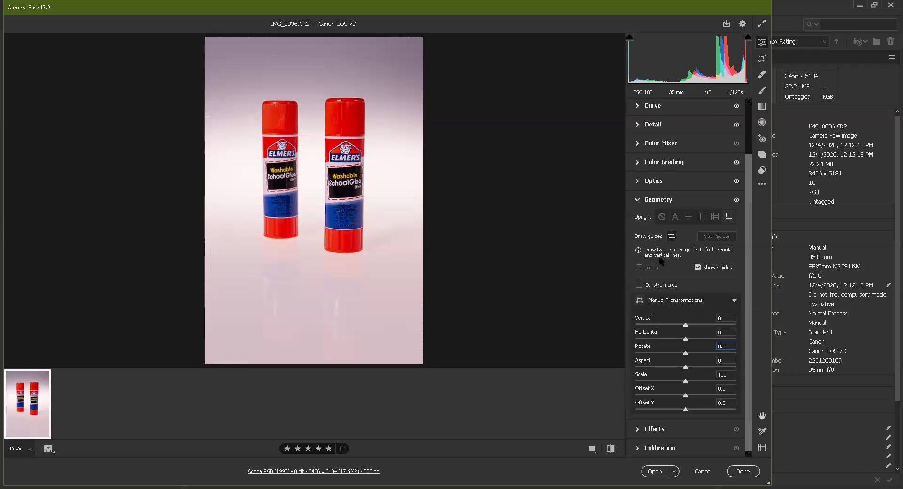
pyautogui.moveTo(387, 105)
pyautogui.mouseDown()
pyautogui.moveTo(392, 165)
pyautogui.moveTo(384, 171)
pyautogui.mouseUp()
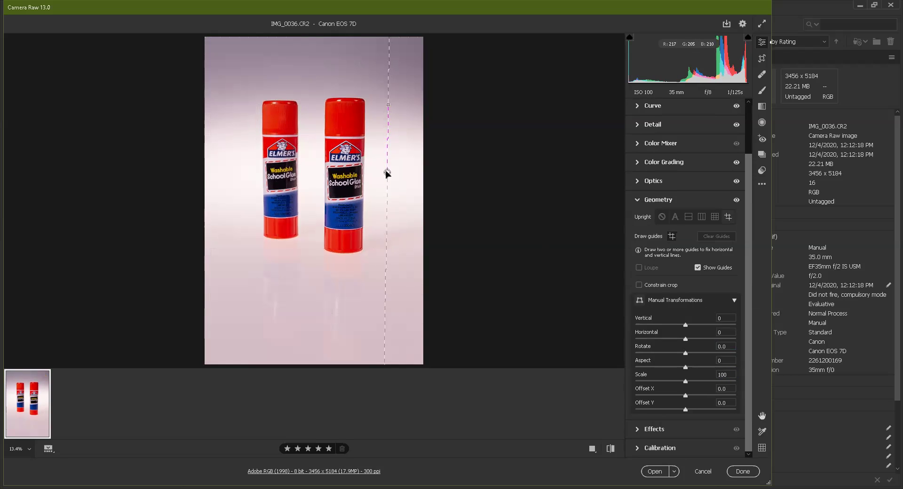
pyautogui.moveTo(387, 172); pyautogui.dragTo(387, 172)
pyautogui.moveTo(247, 95); pyautogui.dragTo(247, 135)
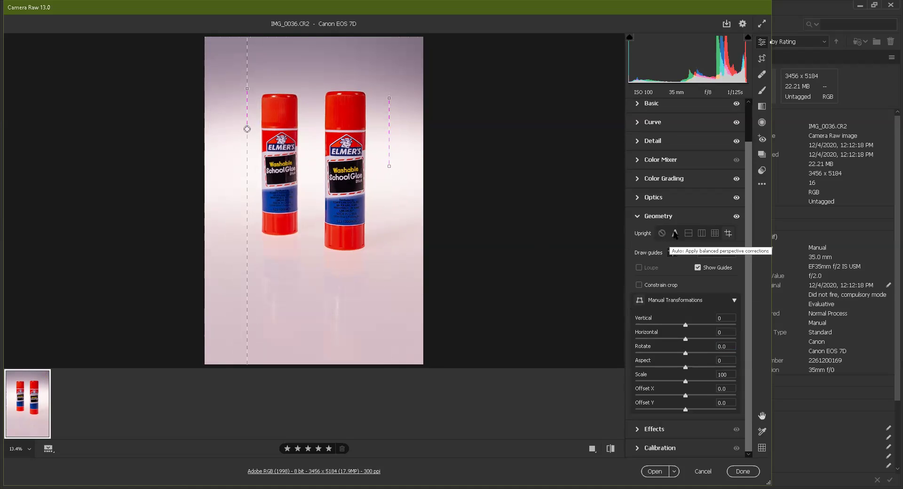
# Try the Level and Vertical Upright corrections, then return to Auto with Constrain crop enabled.
pyautogui.click(687, 233)
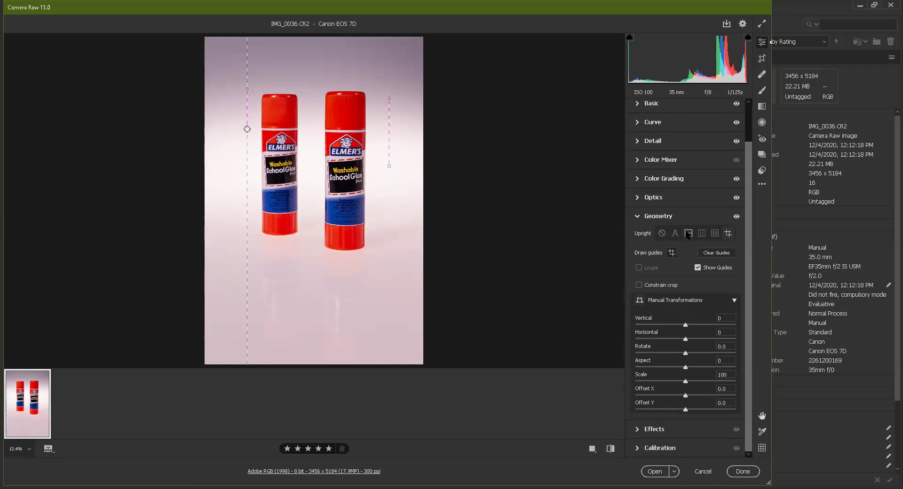
pyautogui.click(702, 266)
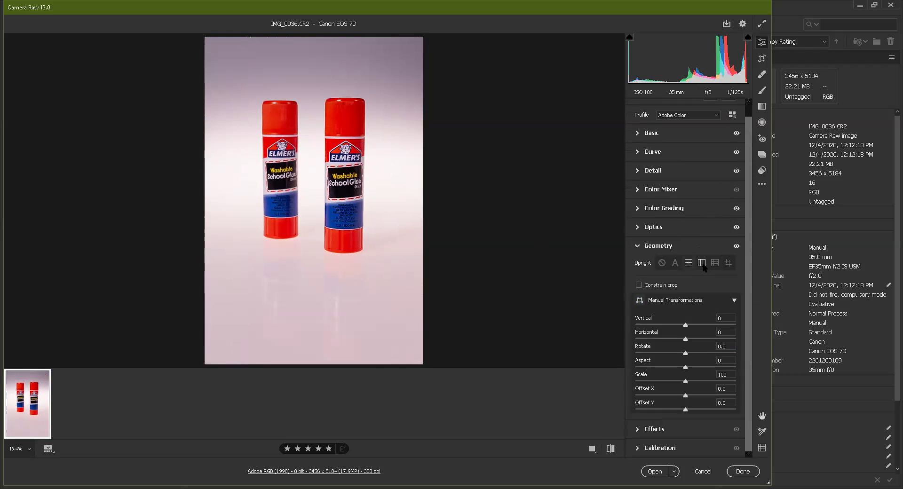
pyautogui.click(675, 265)
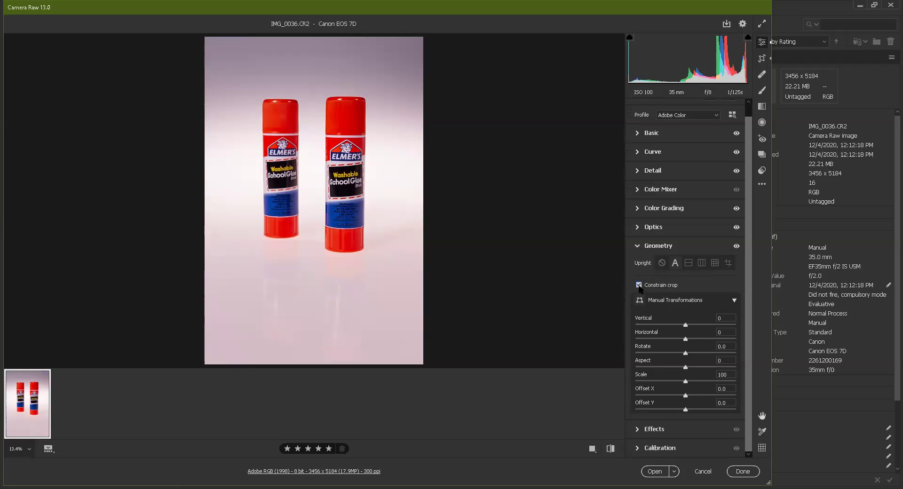
pyautogui.click(641, 249)
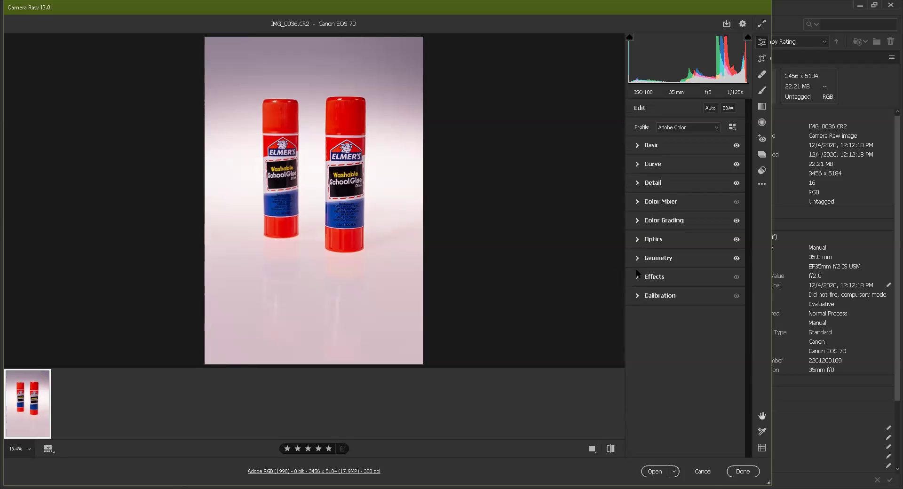
# Discard the edits to IMG_0036.CR2 and open the food folder inside raw demo for meetup groups.
pyautogui.click(704, 472)
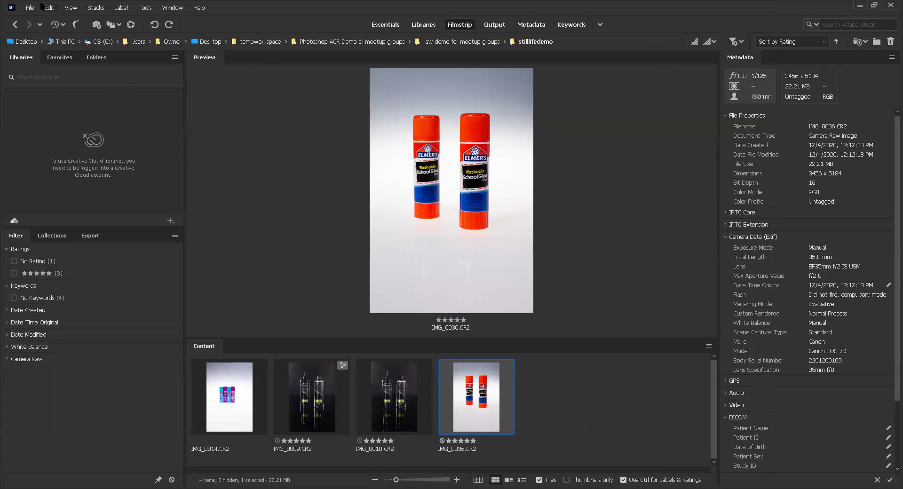
pyautogui.click(15, 24)
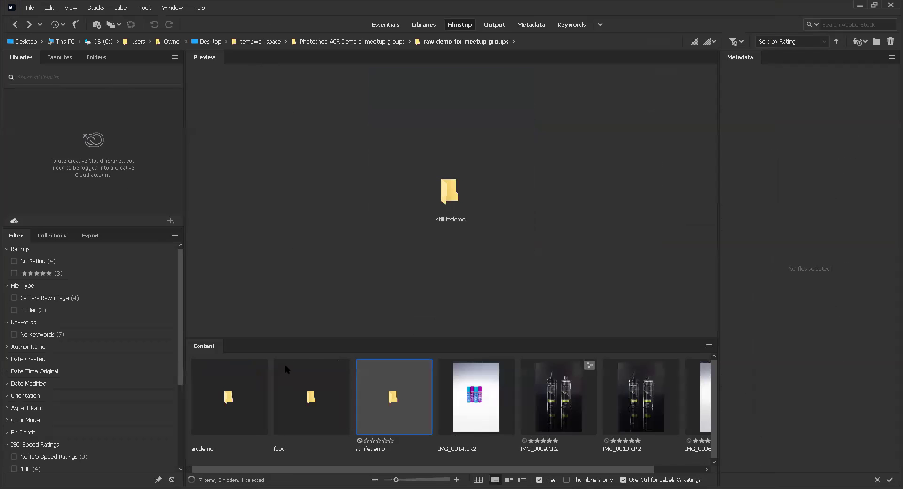
pyautogui.click(309, 397)
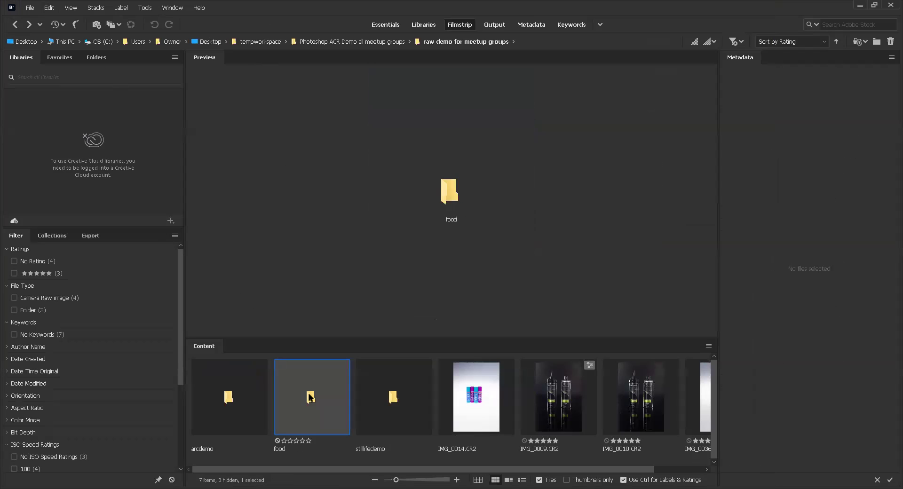
pyautogui.doubleClick(310, 397)
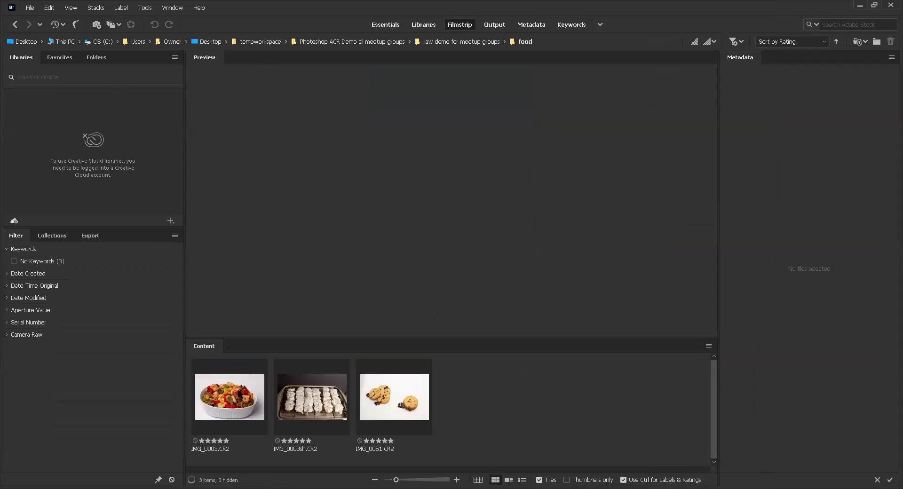
# Open IMG_0003.CR2 in Camera Raw and sample a custom white balance from the shadowed background beside the white dish.
pyautogui.click(235, 386)
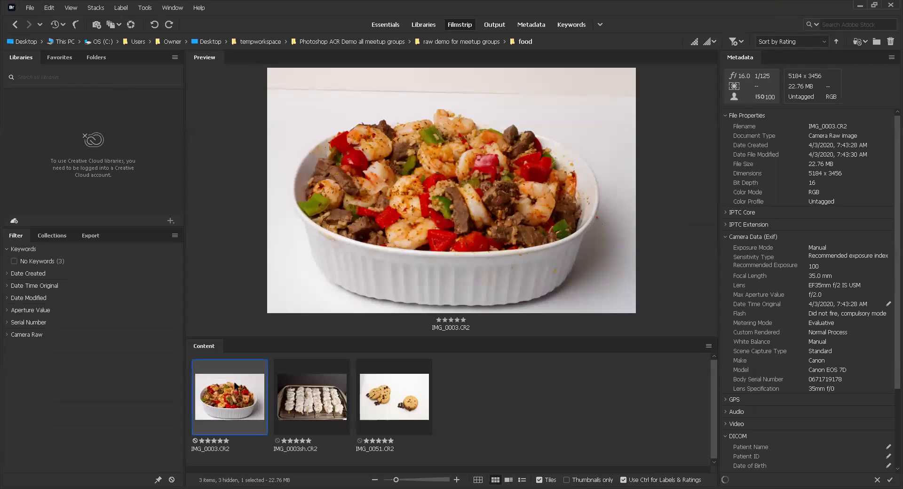
pyautogui.doubleClick(236, 385)
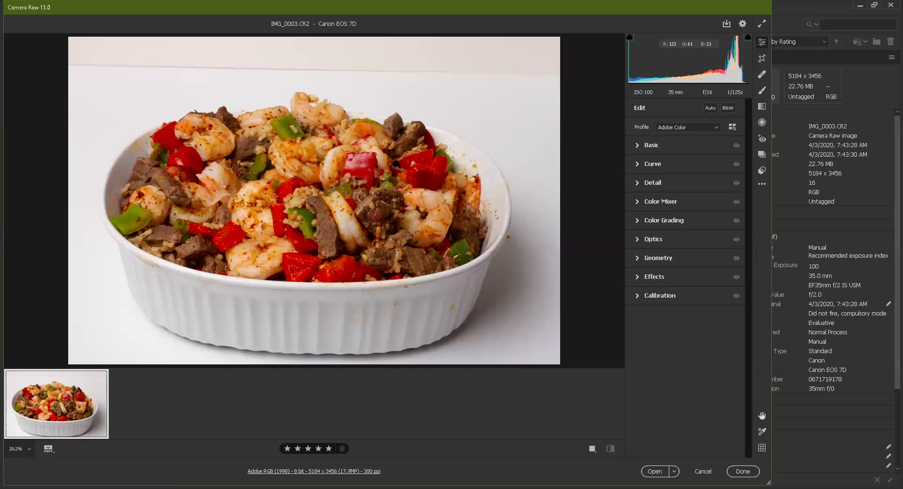
pyautogui.click(642, 148)
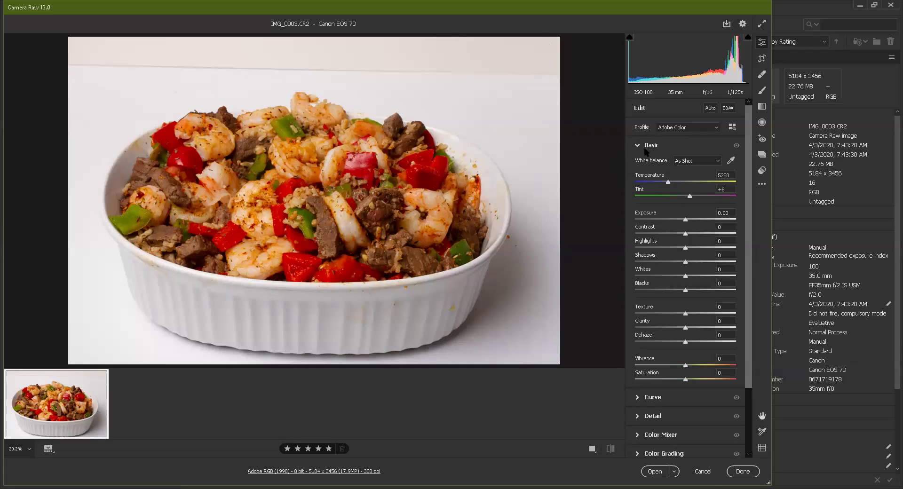
pyautogui.click(730, 161)
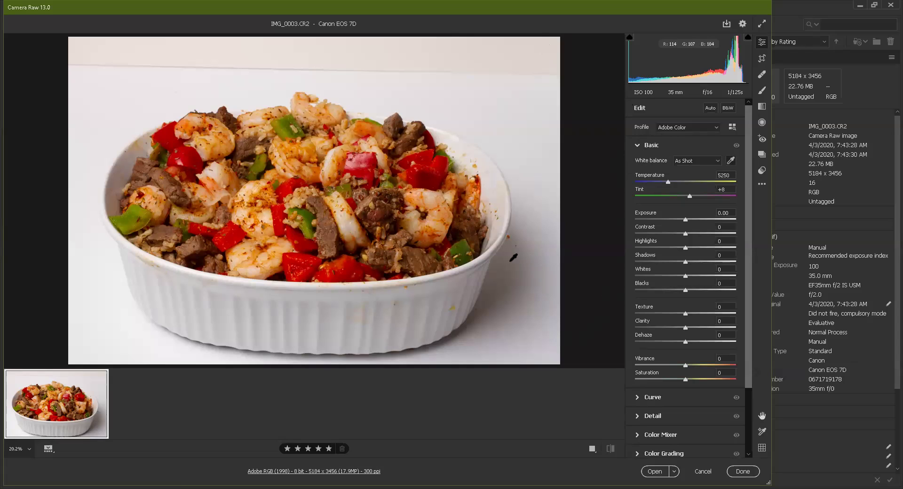
pyautogui.click(512, 259)
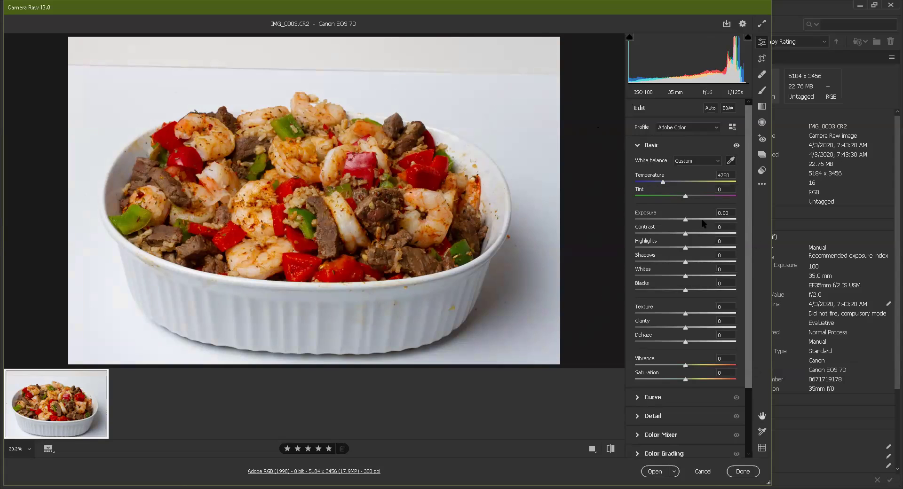
# In the Basic adjustments, set Contrast to +15, Highlights to -13, Shadows to +15, Clarity to +12 and Texture to +14.
pyautogui.moveTo(687, 233); pyautogui.dragTo(694, 234)
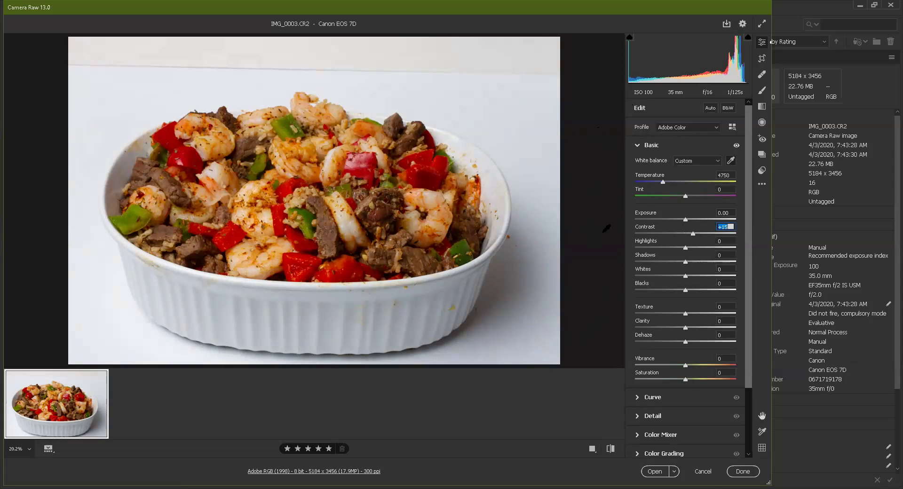
pyautogui.moveTo(685, 248); pyautogui.dragTo(693, 262)
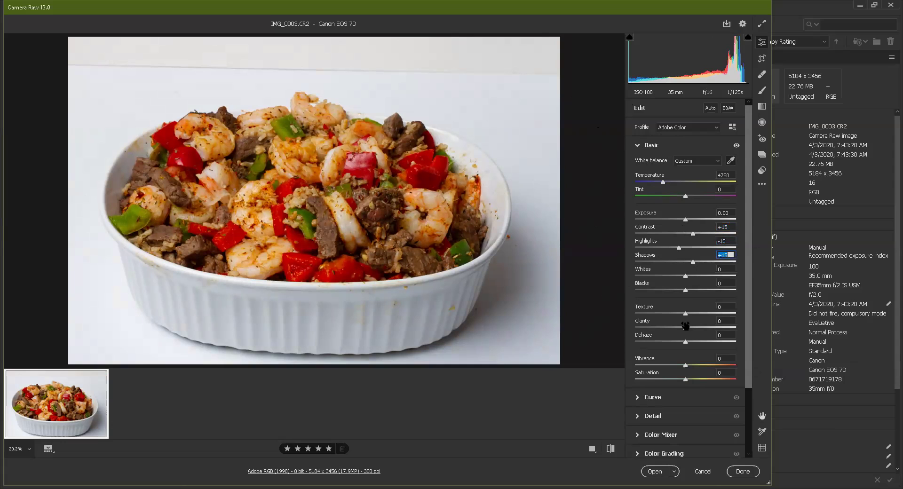
pyautogui.moveTo(685, 328); pyautogui.dragTo(693, 314)
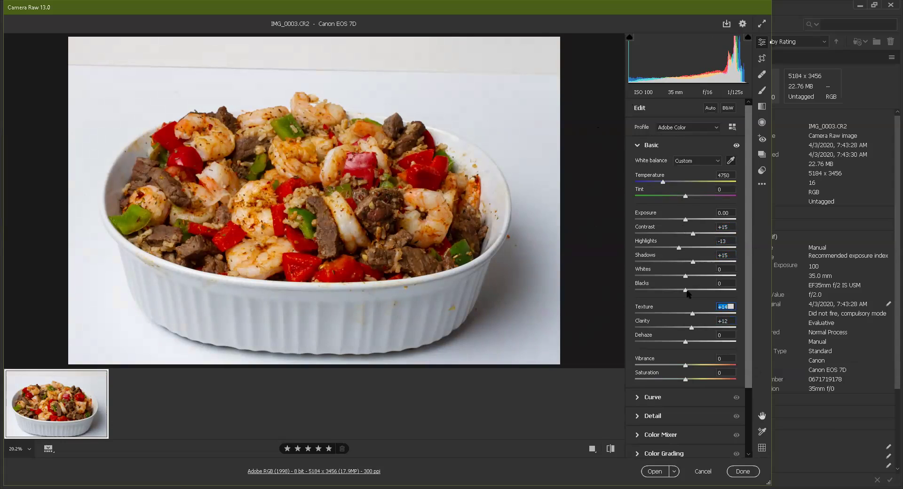
pyautogui.click(635, 146)
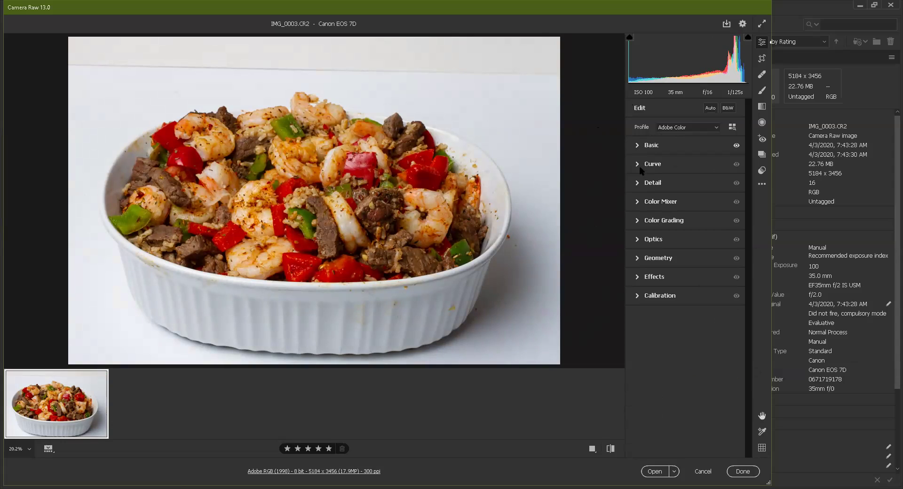
# Reshape the parametric curve by raising Shadows to +37 and lowering Lights to -20.
pyautogui.click(638, 164)
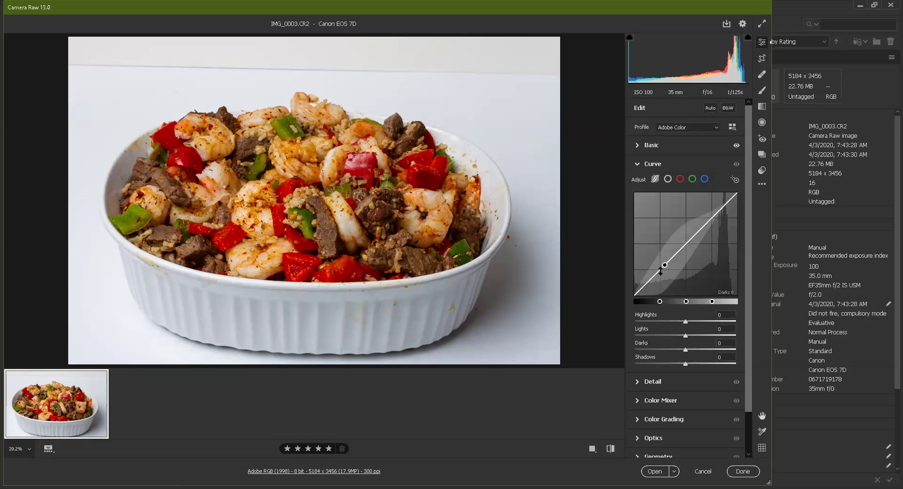
pyautogui.moveTo(649, 282); pyautogui.dragTo(650, 261)
pyautogui.moveTo(701, 232); pyautogui.dragTo(707, 225)
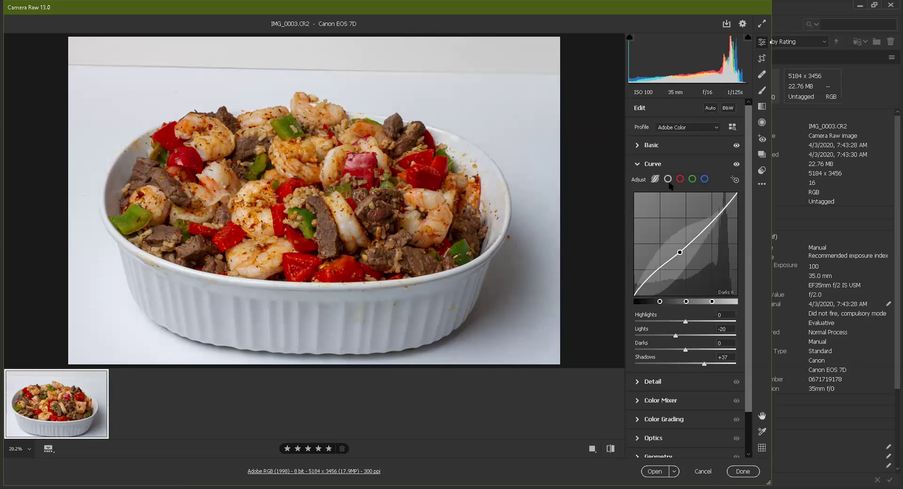
pyautogui.click(637, 164)
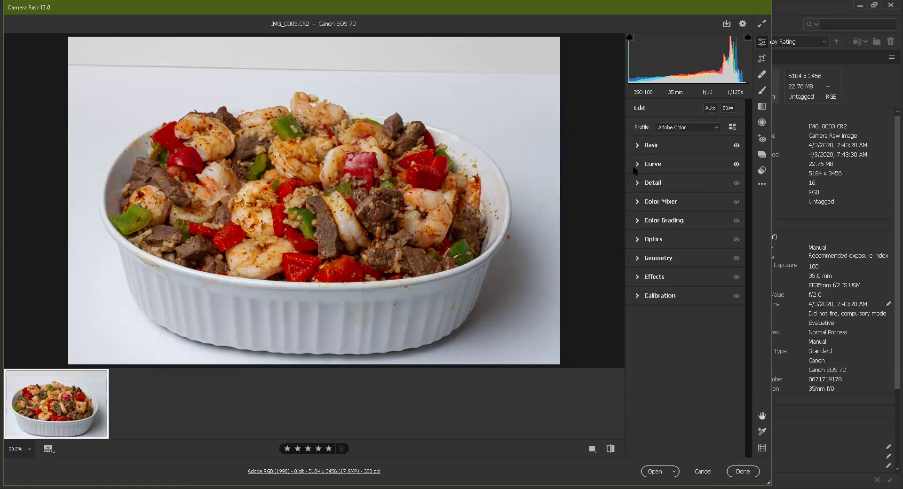
# In the Detail adjustments, set Sharpening to 145, Noise Reduction to 50 and Color Noise Reduction to 34.
pyautogui.click(637, 183)
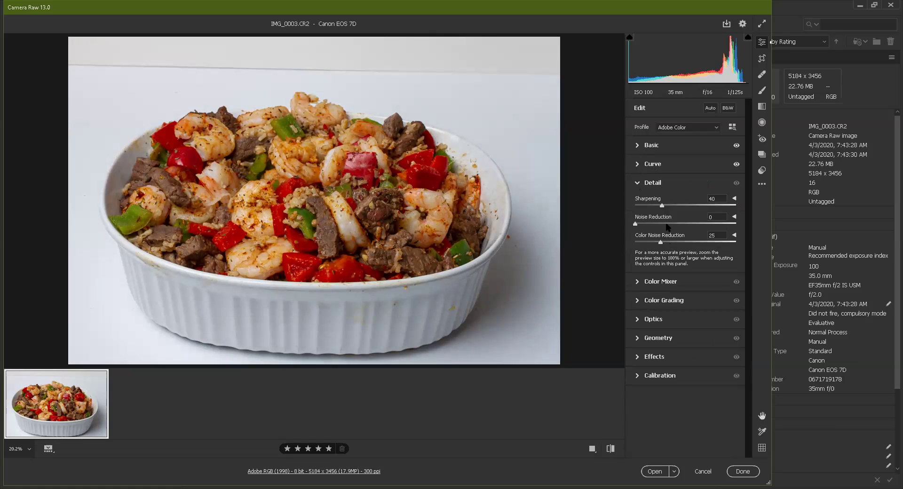
pyautogui.moveTo(662, 206); pyautogui.dragTo(732, 206)
pyautogui.moveTo(636, 224); pyautogui.dragTo(672, 242)
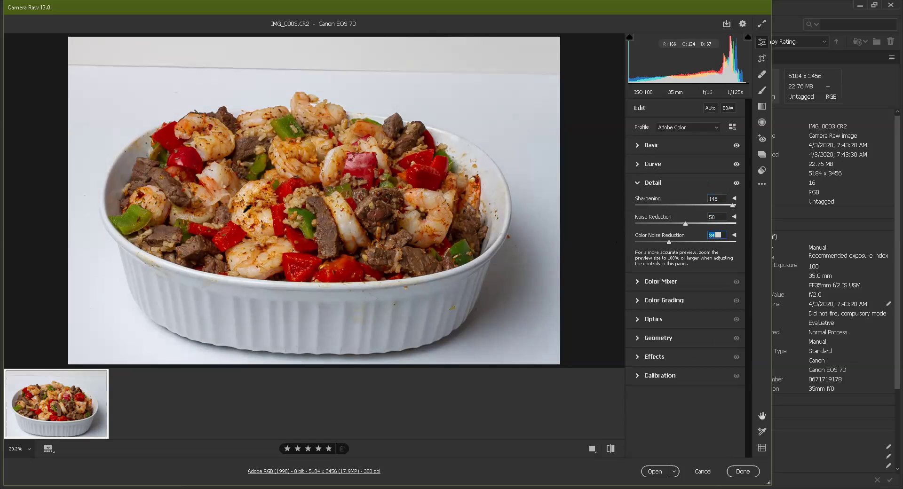
pyautogui.click(638, 184)
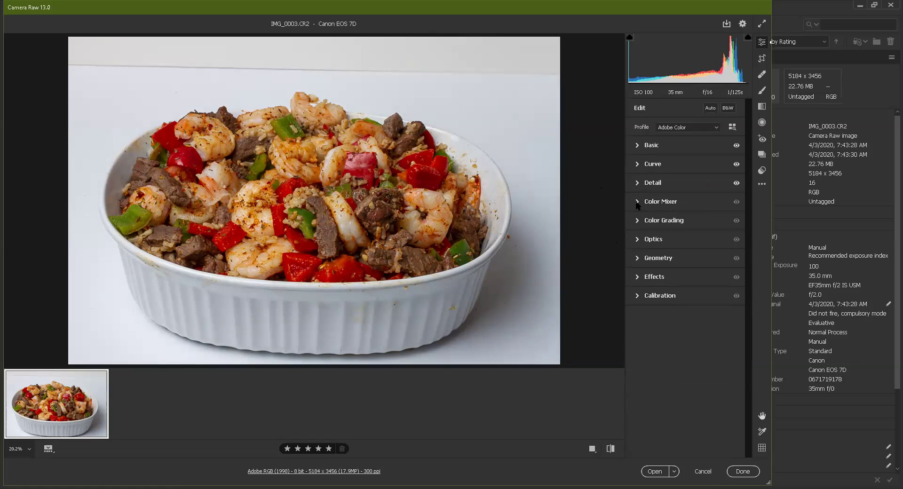
pyautogui.click(637, 203)
pyautogui.click(721, 220)
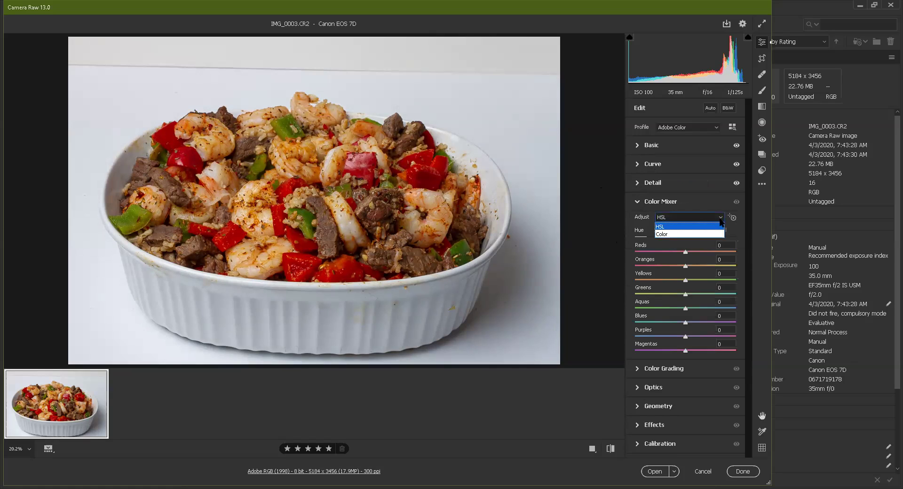
pyautogui.click(720, 220)
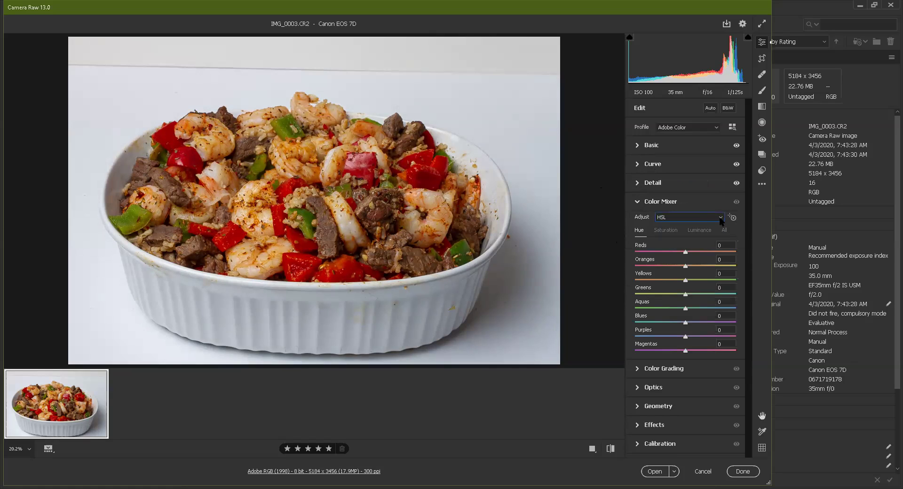
pyautogui.click(638, 202)
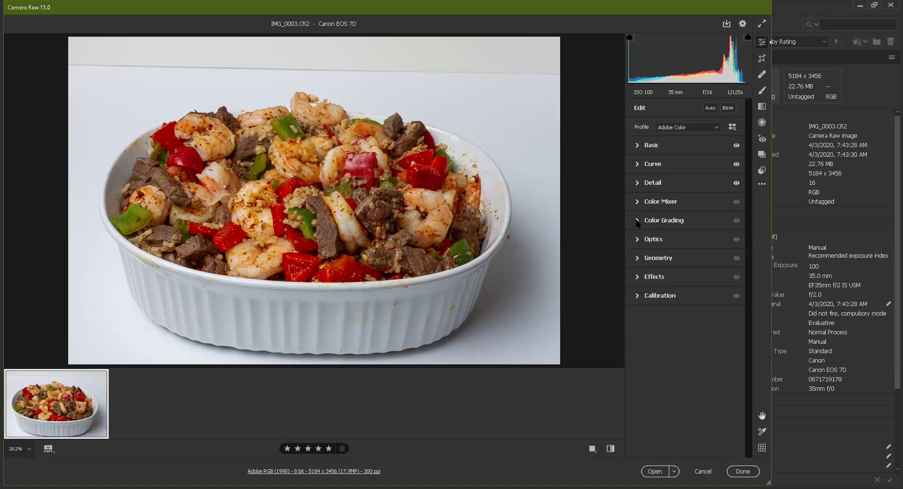
# Color grade the midtones yellow at hue 57, saturation 77, the shadows orange, and the highlights magenta at hue 297, saturation 41.
pyautogui.click(637, 221)
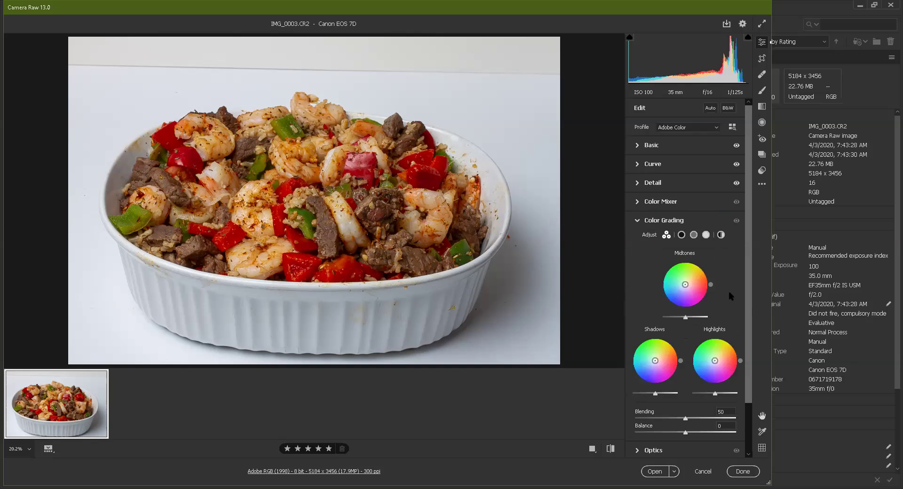
pyautogui.moveTo(706, 284); pyautogui.dragTo(692, 272)
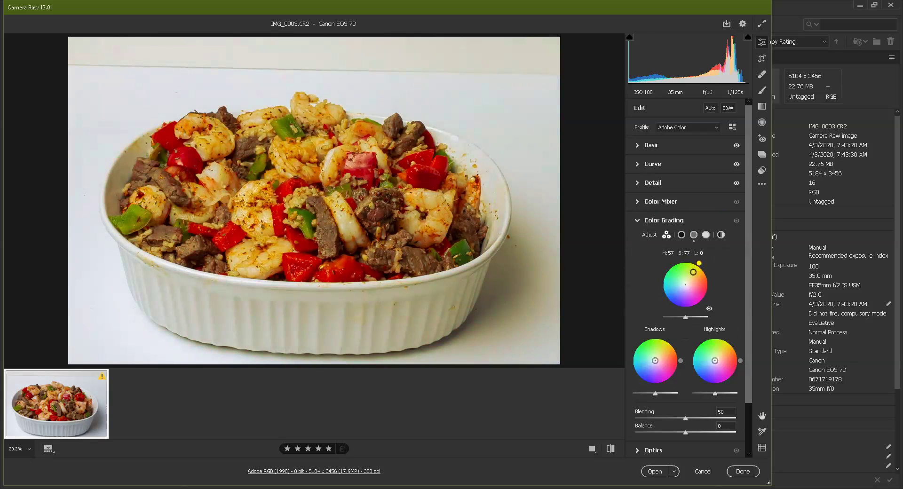
pyautogui.moveTo(664, 363); pyautogui.dragTo(663, 353)
pyautogui.moveTo(728, 361); pyautogui.dragTo(719, 368)
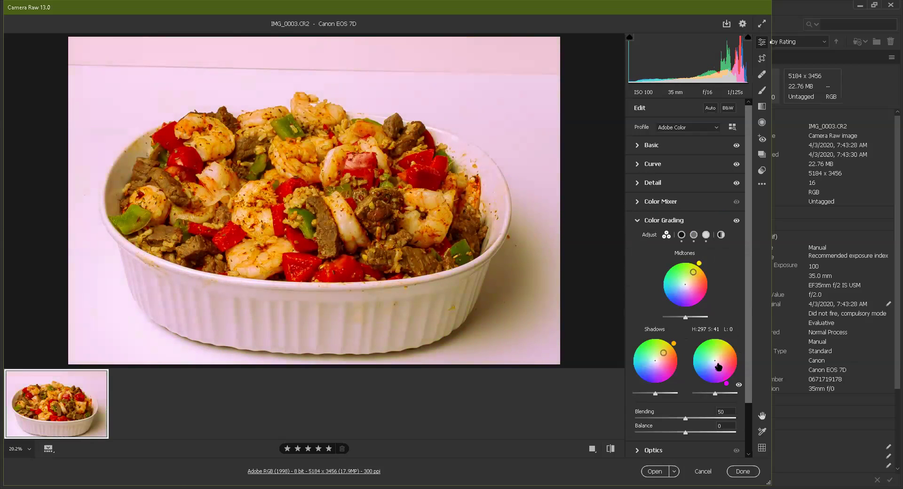
# Try strong red tints in the color grading midtones and shadows, and undo both changes.
pyautogui.moveTo(693, 272); pyautogui.dragTo(703, 281)
pyautogui.moveTo(663, 353); pyautogui.dragTo(673, 360)
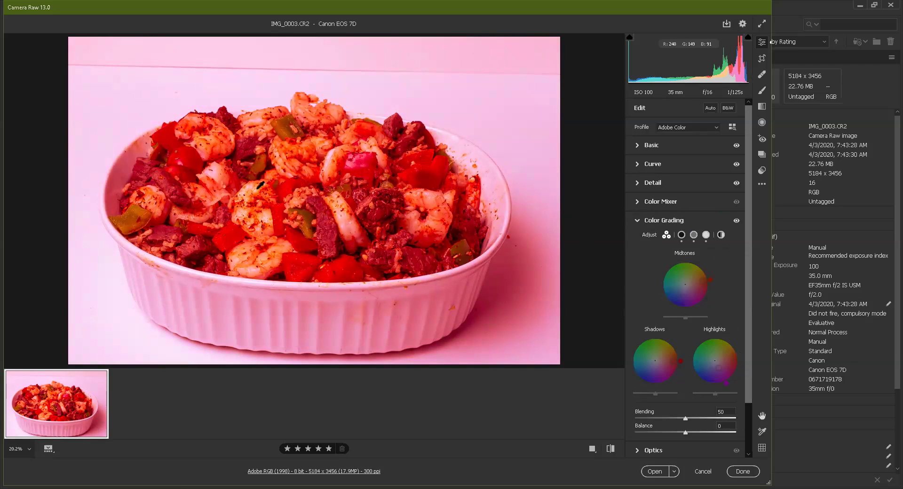
pyautogui.hotkey('ctrl', 'z')
pyautogui.hotkey('ctrl', 'z')
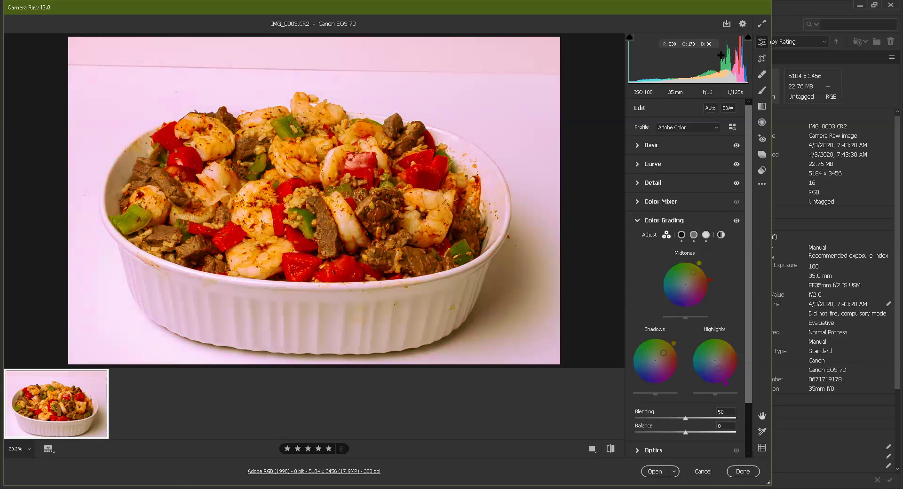
# Enable the lens profile corrections in the Optics adjustments.
pyautogui.click(637, 220)
pyautogui.click(643, 241)
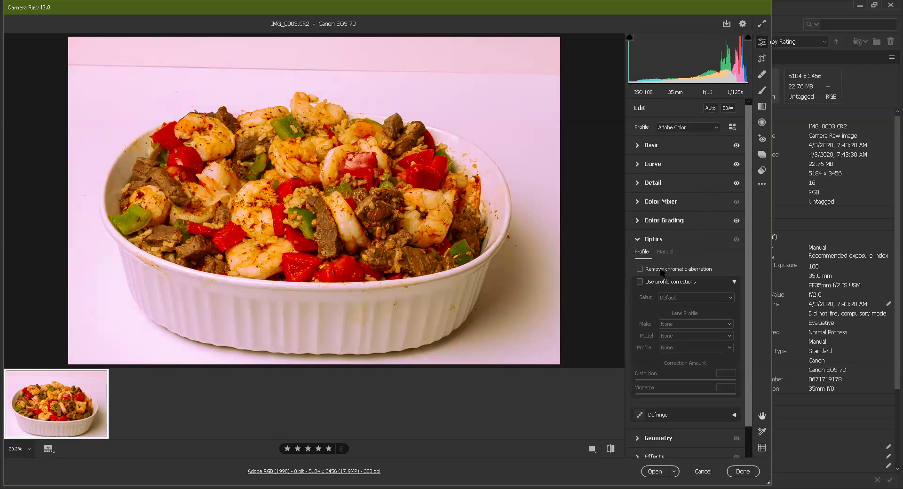
pyautogui.click(639, 281)
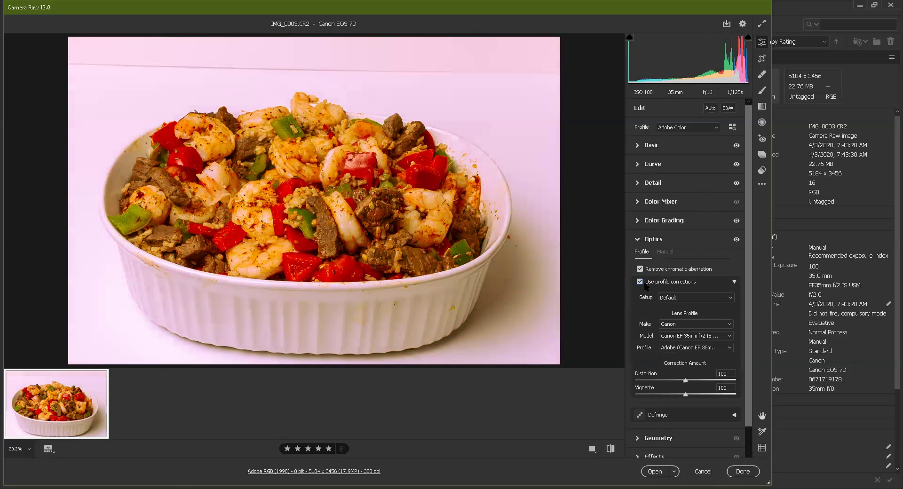
# Discard the edits to IMG_0003.CR2 and reopen the original photo in Camera Raw.
pyautogui.click(702, 473)
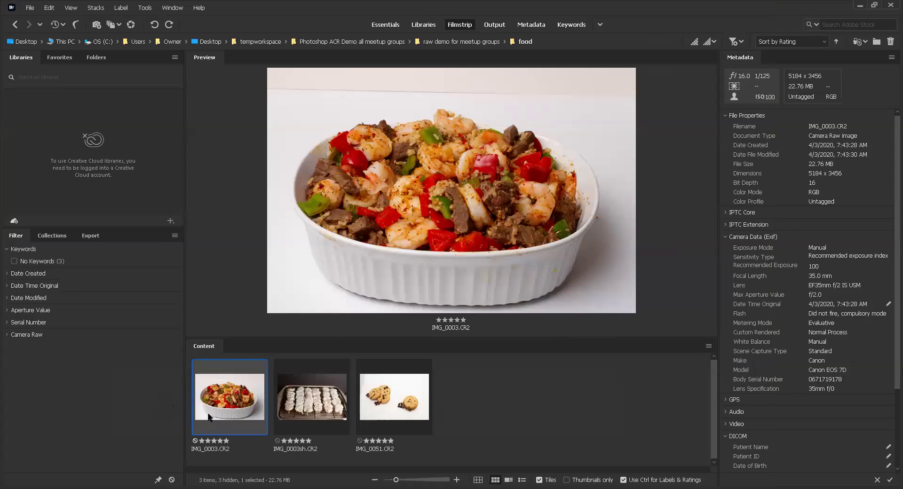
pyautogui.rightClick(213, 401)
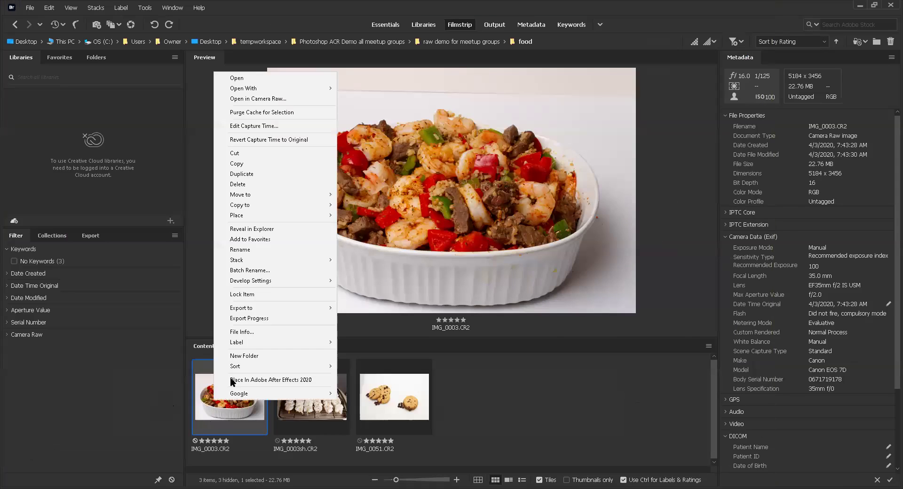
pyautogui.click(255, 99)
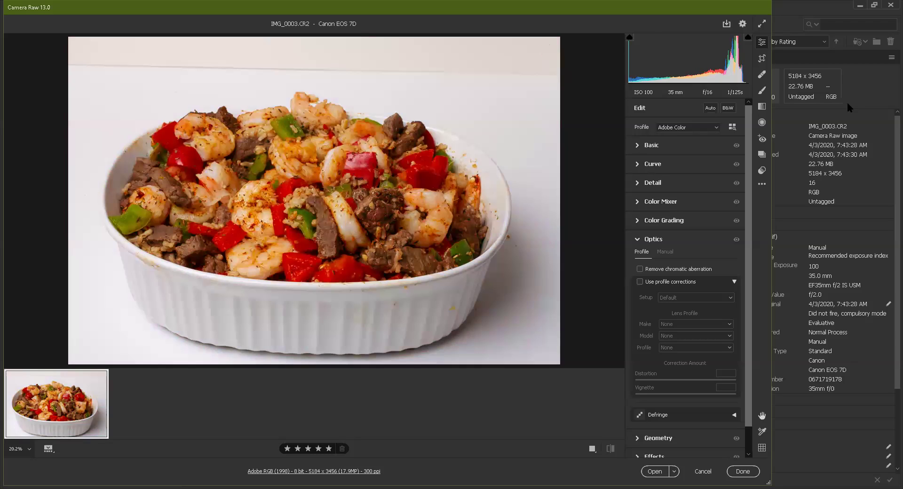
# Sample white balance from the background beside the dish, set Contrast to +11, lower Highlights slightly, and raise Texture and Clarity slightly.
pyautogui.click(638, 144)
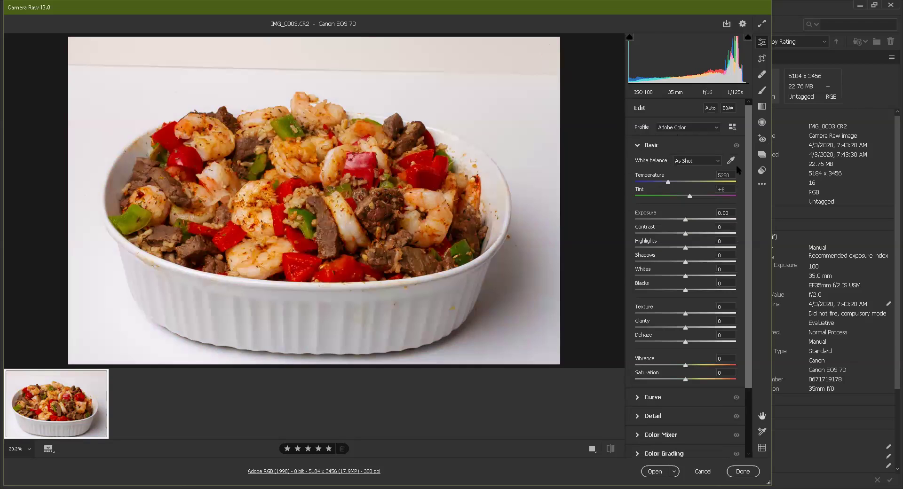
pyautogui.click(521, 269)
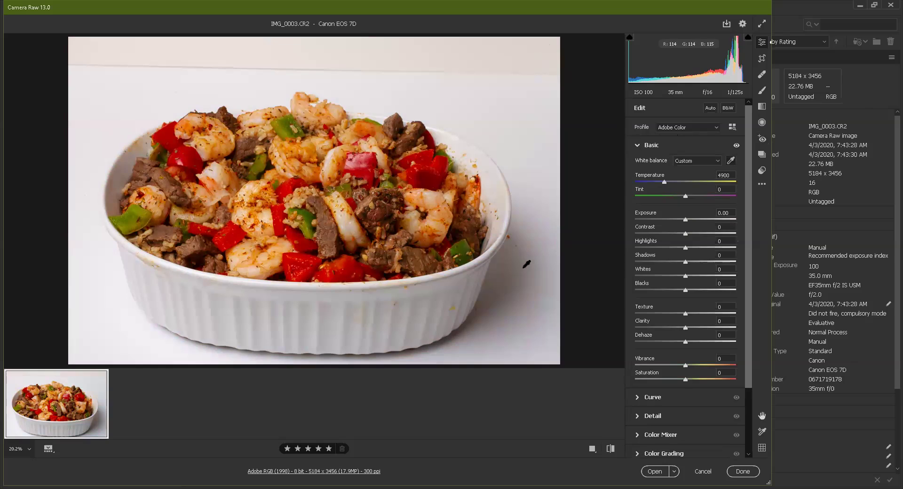
pyautogui.moveTo(686, 234); pyautogui.dragTo(681, 248)
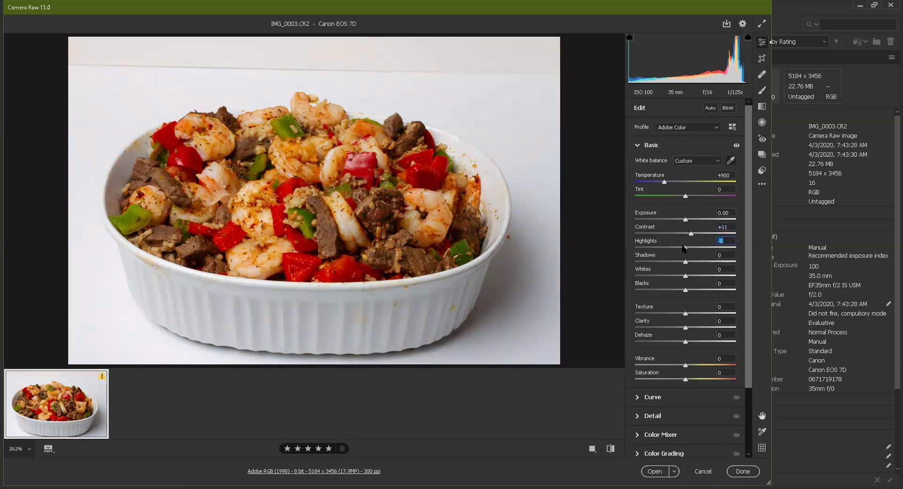
pyautogui.moveTo(687, 315); pyautogui.dragTo(689, 328)
pyautogui.click(638, 148)
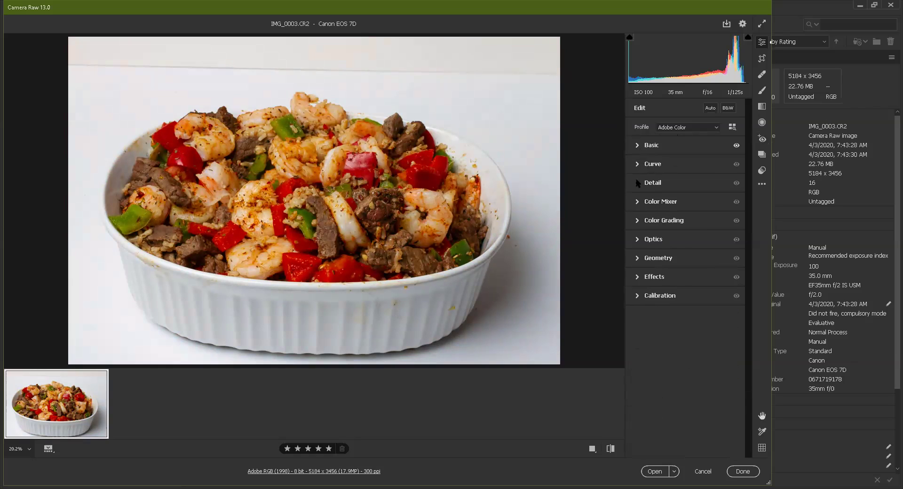
# Lift the darks portion of the parametric curve slightly.
pyautogui.click(638, 164)
pyautogui.moveTo(666, 264); pyautogui.dragTo(667, 257)
pyautogui.click(637, 164)
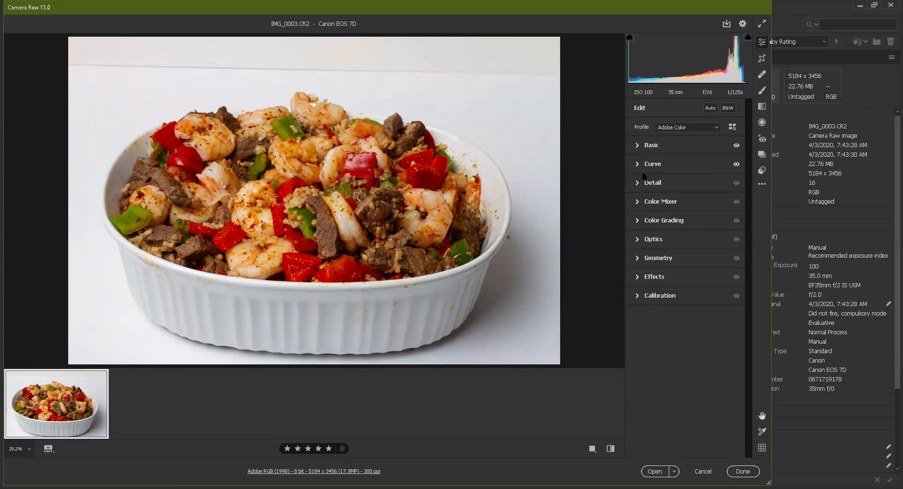
# Set Sharpening to 143 and Noise Reduction to 49 in the Detail adjustments for the shrimp dish photo.
pyautogui.click(645, 184)
pyautogui.moveTo(661, 206); pyautogui.dragTo(732, 202)
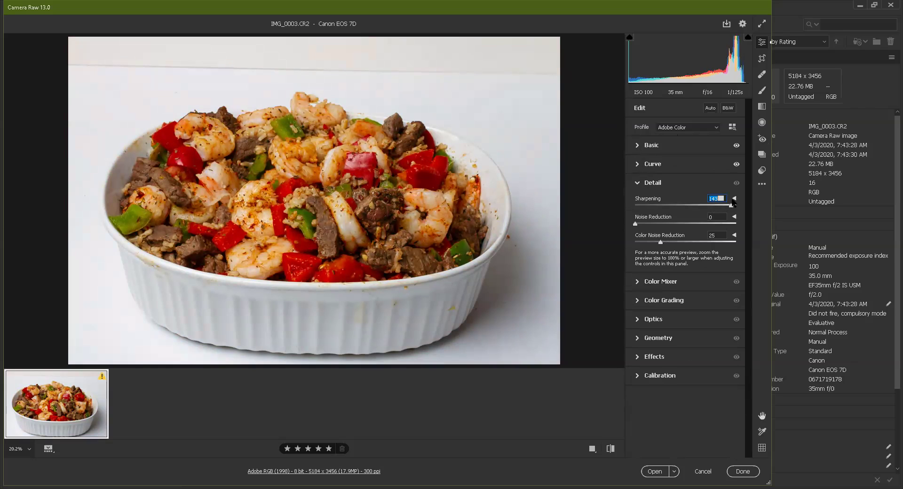
pyautogui.moveTo(638, 224); pyautogui.dragTo(687, 218)
pyautogui.click(666, 241)
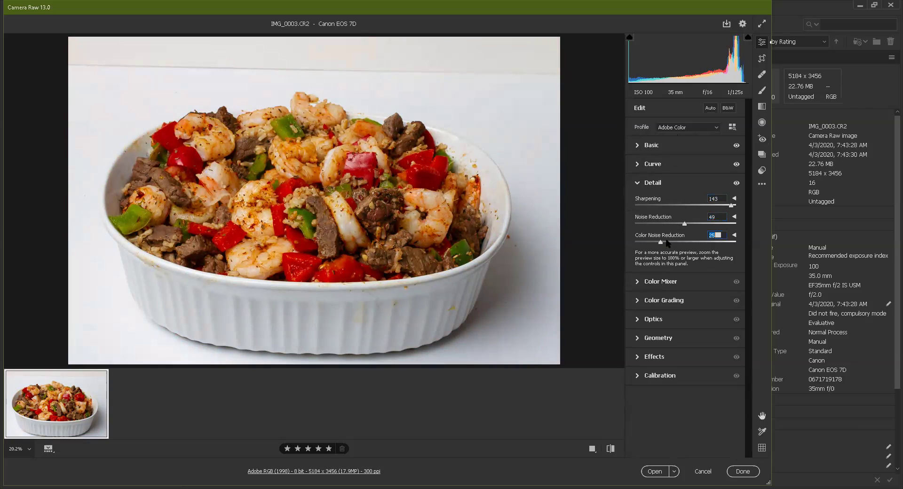
pyautogui.click(638, 185)
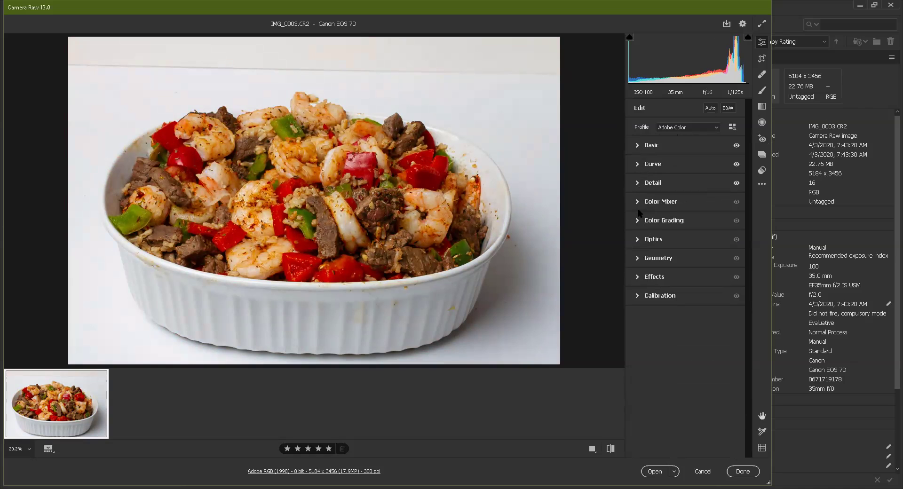
pyautogui.click(639, 202)
pyautogui.click(638, 202)
pyautogui.click(638, 223)
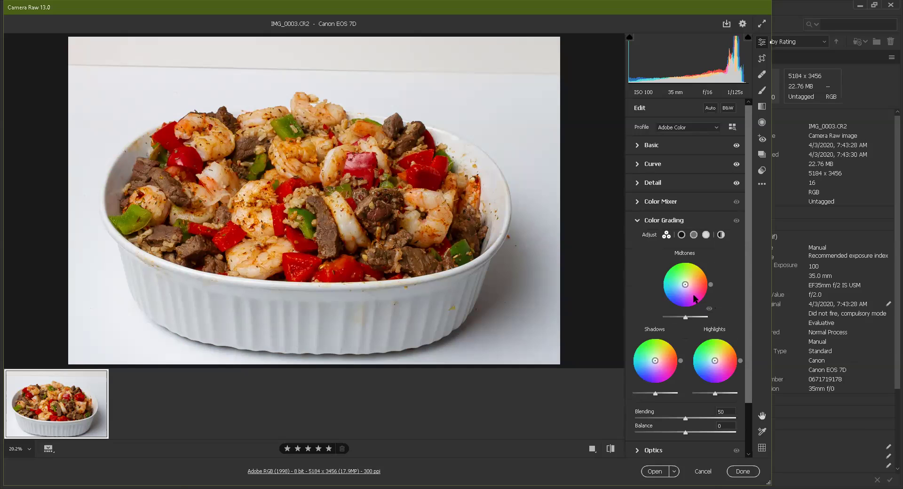
pyautogui.click(637, 221)
# Enable chromatic aberration removal and lens profile corrections in the Optics adjustments.
pyautogui.click(638, 239)
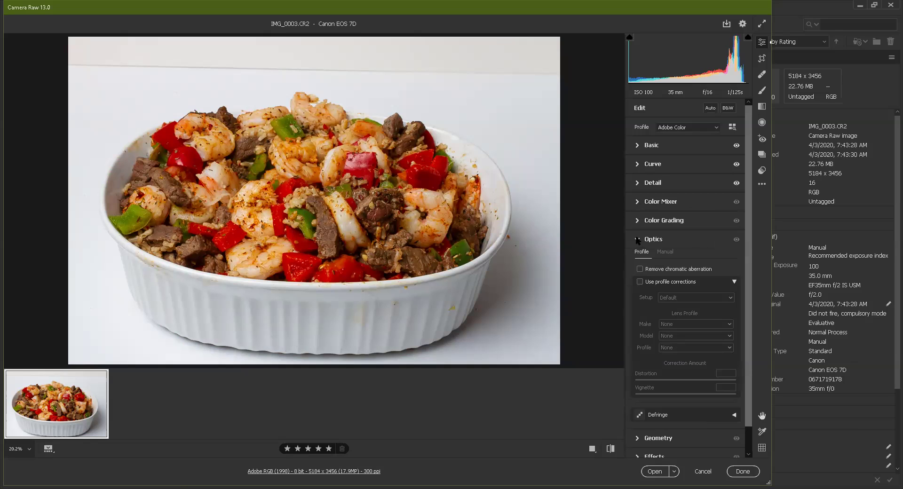
pyautogui.click(639, 269)
pyautogui.click(639, 281)
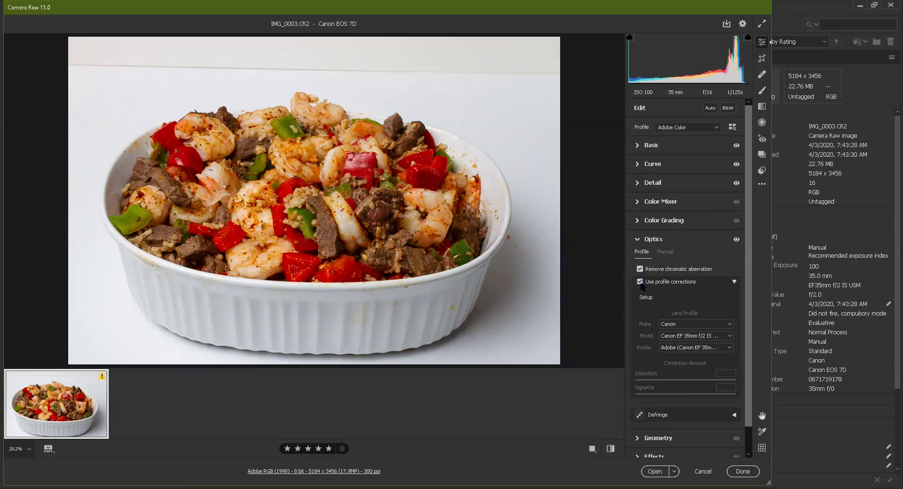
pyautogui.click(639, 239)
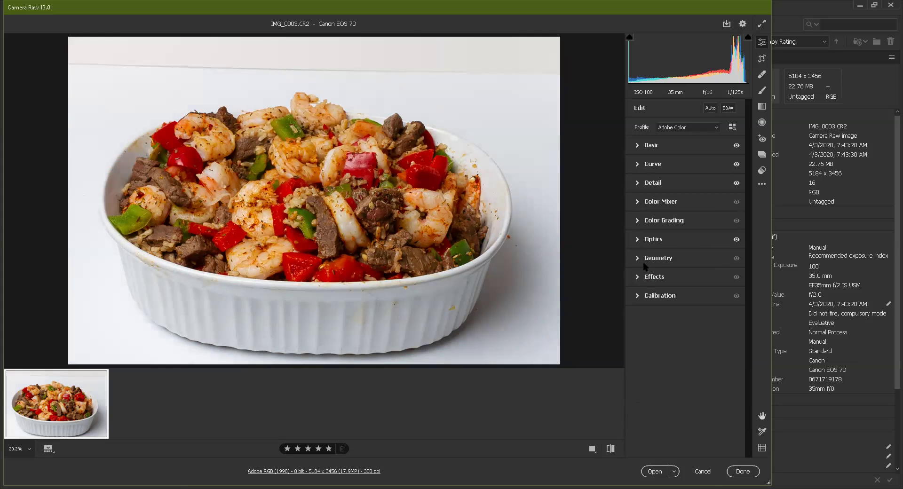
# Apply the automatic Upright correction to the dish photo in the Geometry adjustments.
pyautogui.click(638, 258)
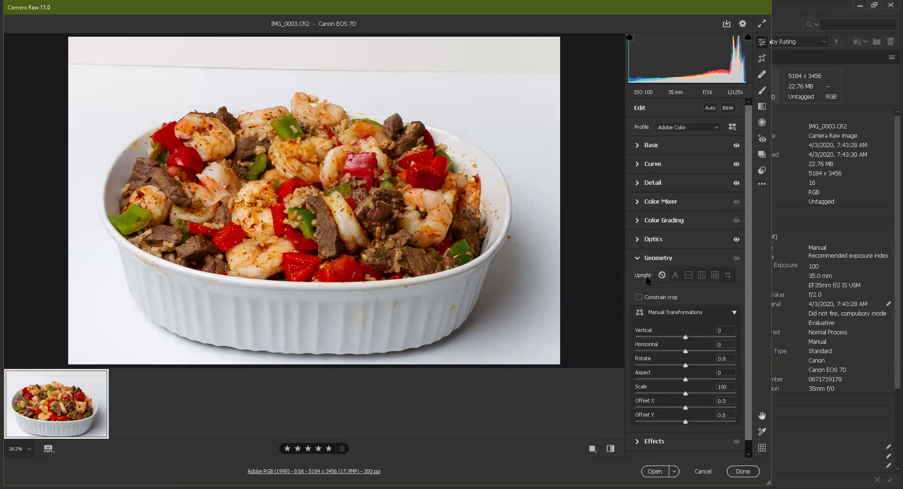
pyautogui.click(674, 276)
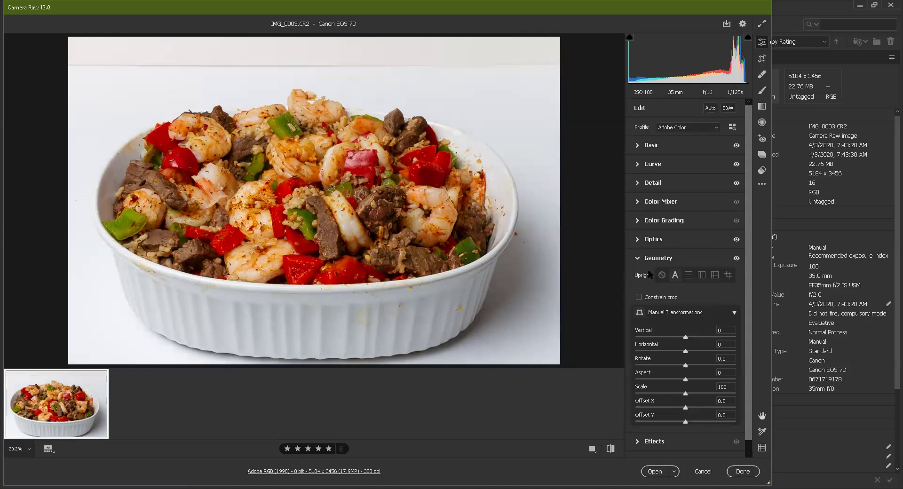
pyautogui.click(640, 258)
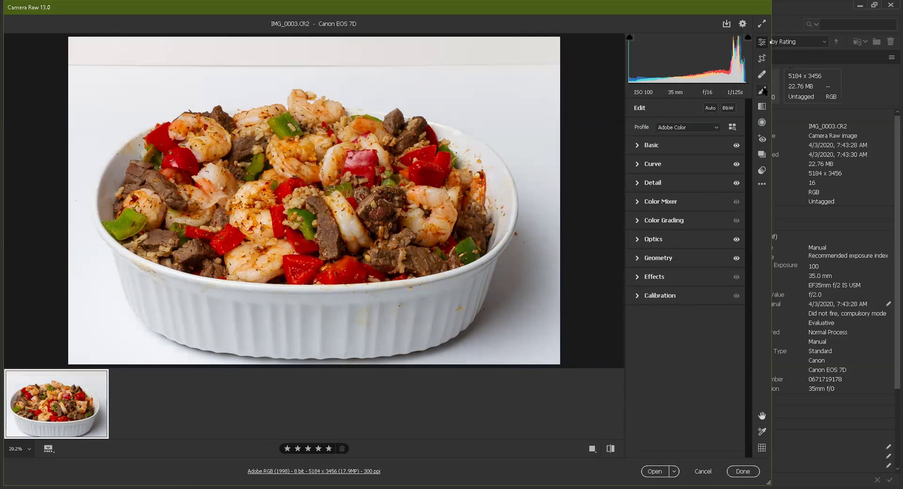
# Paint the food in the dish with an adjustment brush using Contrast +19, Texture +4 and Clarity +7, and set its Exposure to +0.35.
pyautogui.click(761, 91)
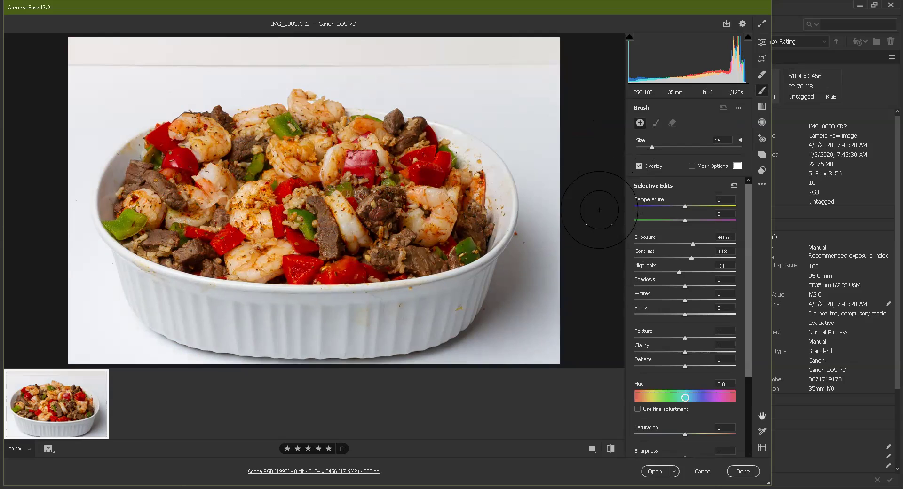
pyautogui.click(691, 259)
pyautogui.click(686, 339)
pyautogui.click(688, 351)
pyautogui.moveTo(297, 187)
pyautogui.mouseDown()
pyautogui.moveTo(301, 202)
pyautogui.moveTo(221, 193)
pyautogui.moveTo(188, 221)
pyautogui.moveTo(294, 251)
pyautogui.mouseUp()
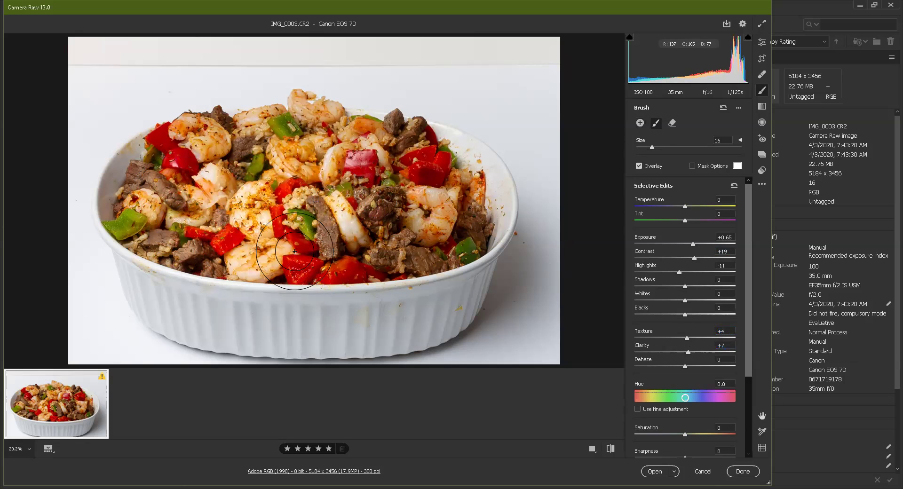
pyautogui.moveTo(436, 226)
pyautogui.mouseDown()
pyautogui.moveTo(412, 141)
pyautogui.moveTo(346, 105)
pyautogui.moveTo(253, 97)
pyautogui.moveTo(203, 149)
pyautogui.mouseUp()
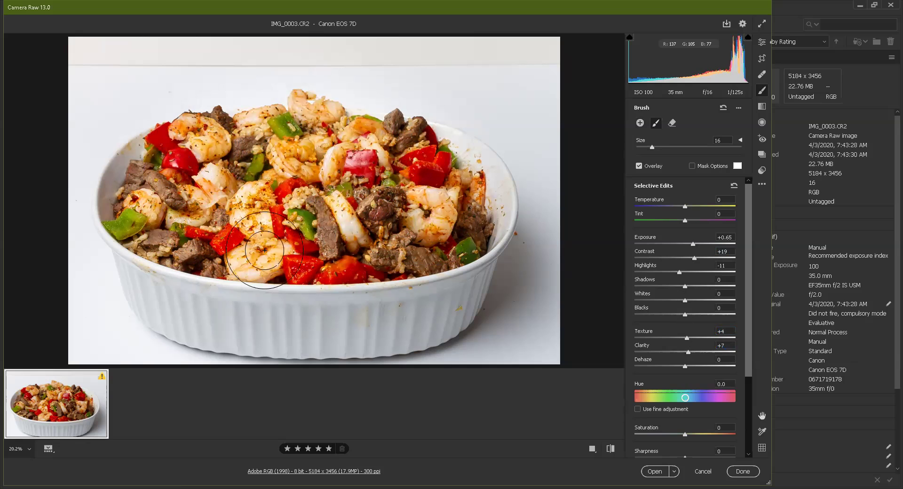
pyautogui.moveTo(444, 202)
pyautogui.mouseDown()
pyautogui.moveTo(439, 174)
pyautogui.moveTo(411, 143)
pyautogui.moveTo(347, 122)
pyautogui.moveTo(296, 113)
pyautogui.moveTo(193, 145)
pyautogui.moveTo(181, 206)
pyautogui.moveTo(251, 224)
pyautogui.moveTo(258, 238)
pyautogui.moveTo(277, 226)
pyautogui.mouseUp()
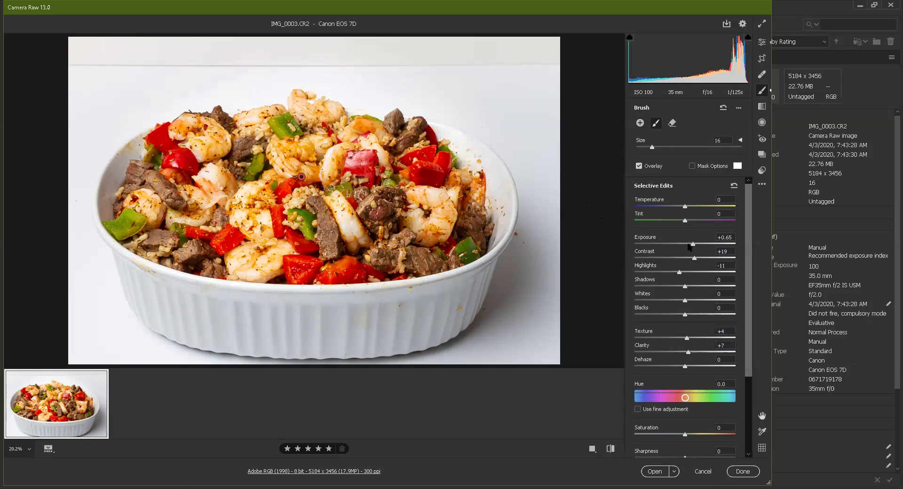
pyautogui.moveTo(692, 244); pyautogui.dragTo(687, 244)
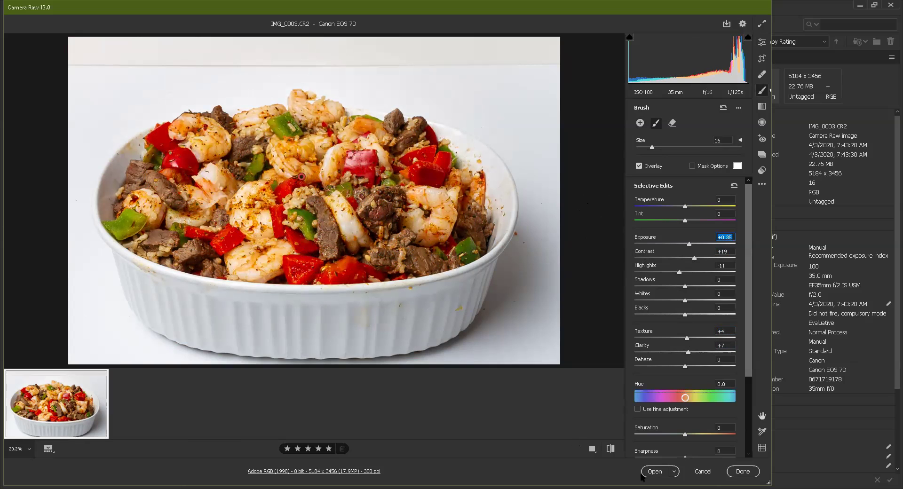
# Discard the edits to IMG_0003.CR2 and open IMG_0003sh.CR2 from Bridge in Camera Raw.
pyautogui.click(704, 472)
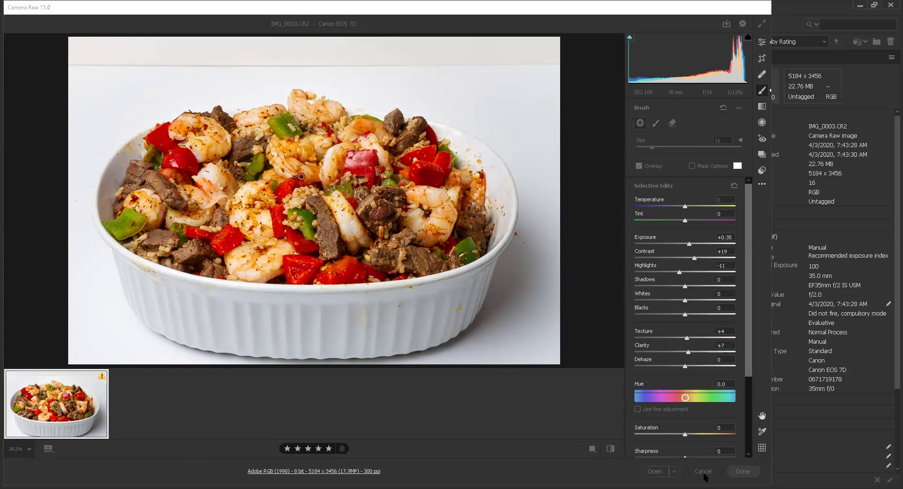
pyautogui.click(311, 395)
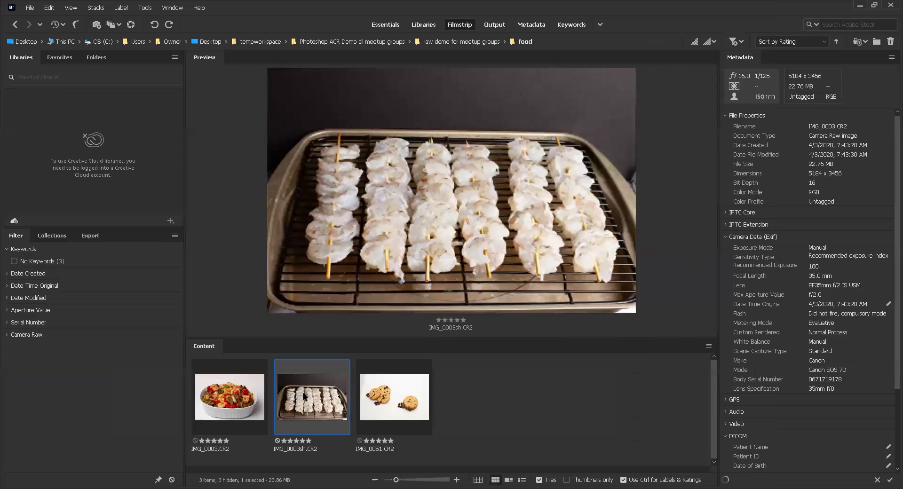
pyautogui.rightClick(308, 394)
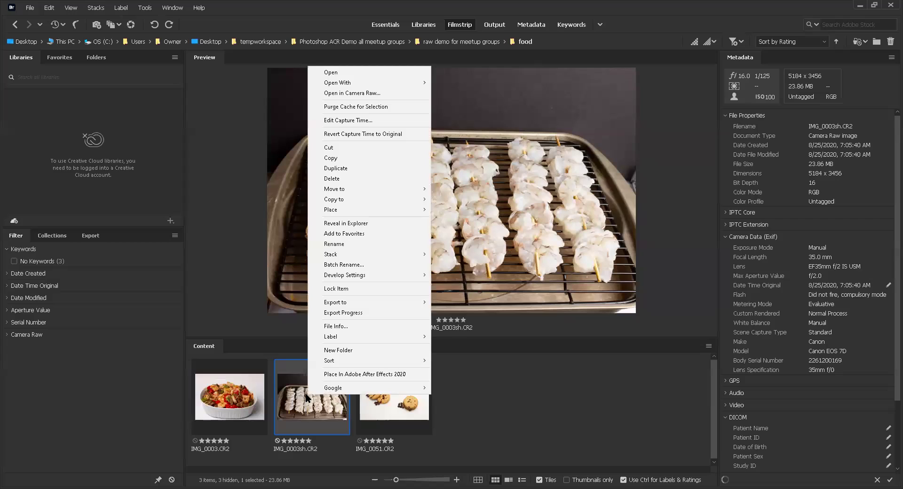
pyautogui.click(362, 94)
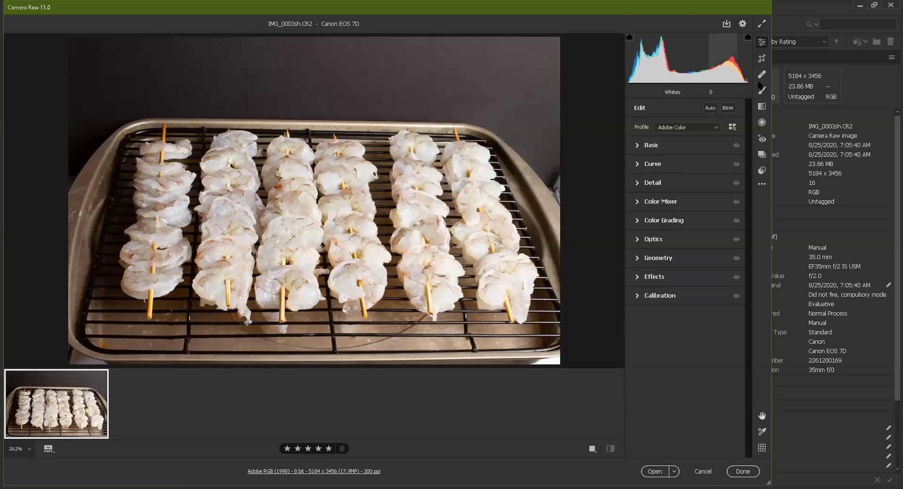
# Sample white balance from the tray's back rim, set Contrast +11, Highlights -11, Shadows +15 and Texture +15, and raise Clarity slightly.
pyautogui.click(639, 148)
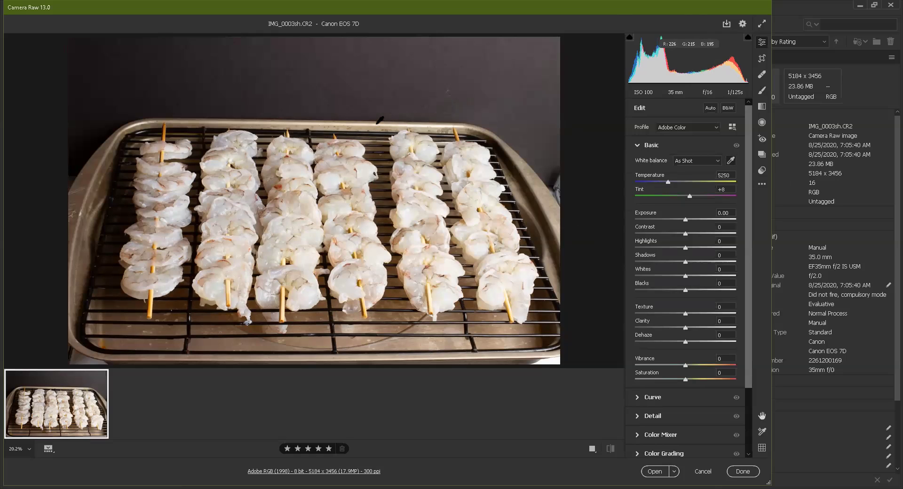
pyautogui.click(376, 123)
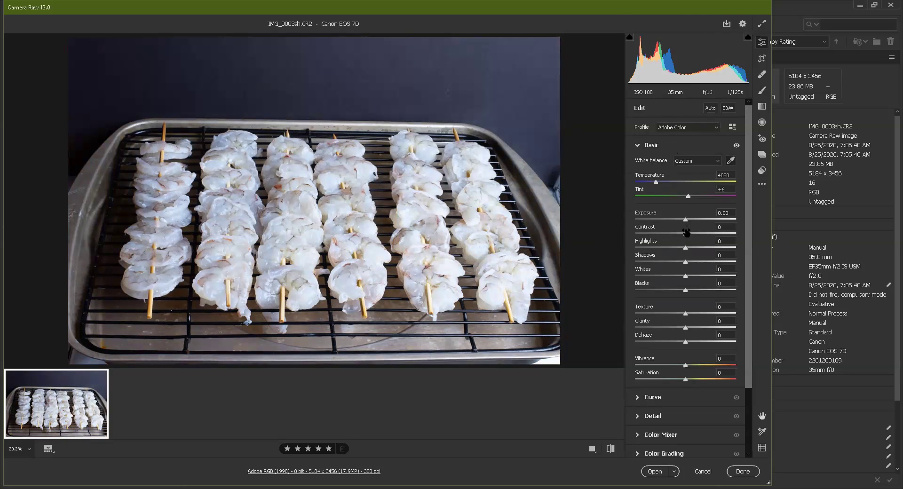
pyautogui.moveTo(685, 233); pyautogui.dragTo(682, 249)
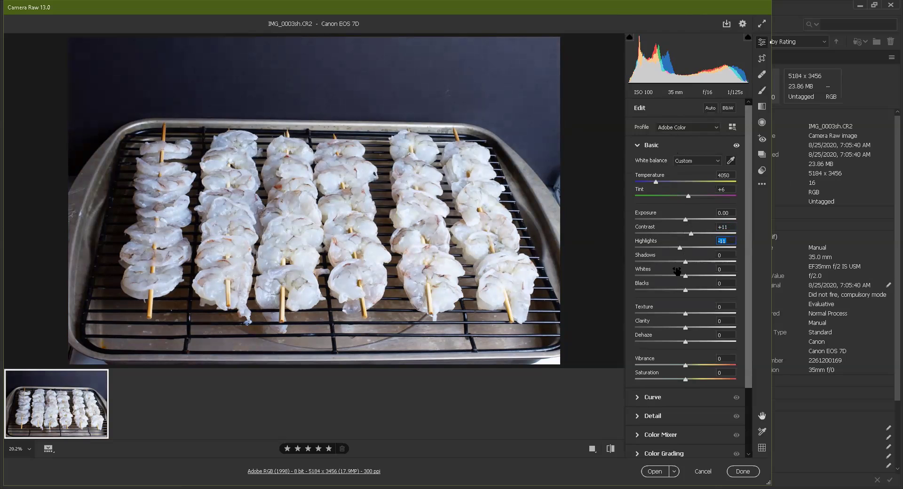
pyautogui.moveTo(688, 262); pyautogui.dragTo(694, 263)
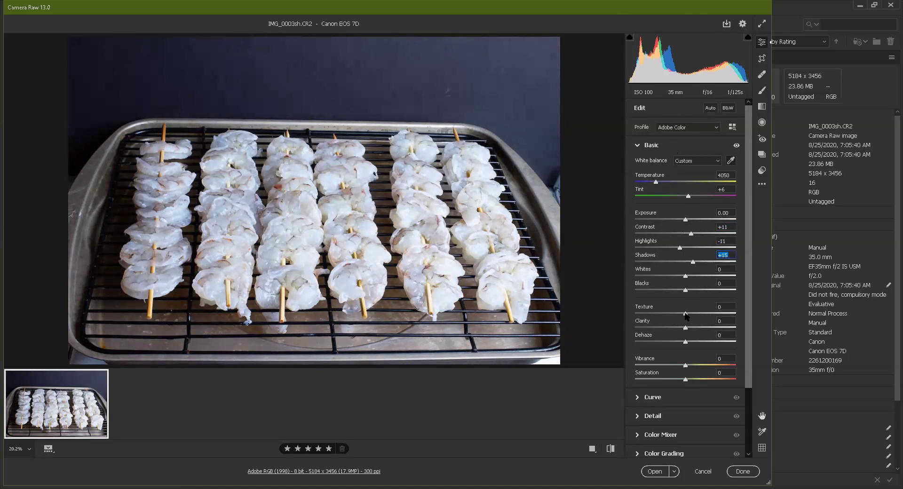
pyautogui.moveTo(685, 313); pyautogui.dragTo(691, 328)
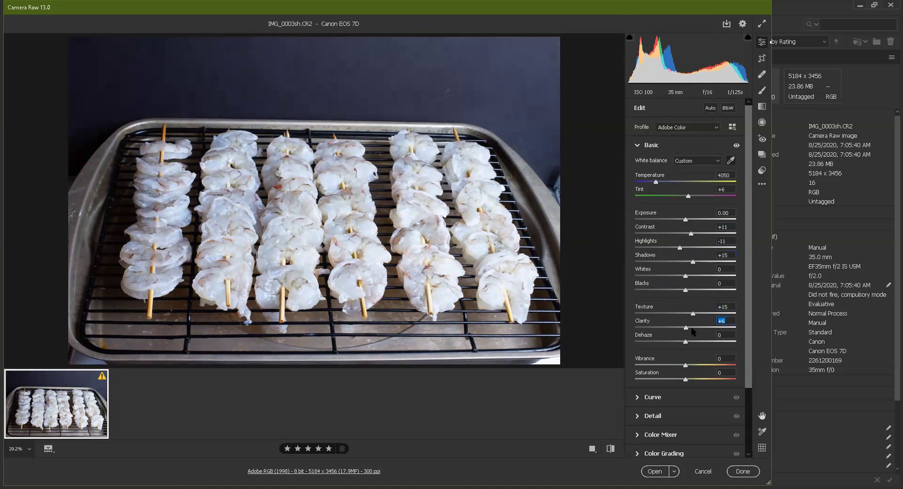
pyautogui.click(638, 146)
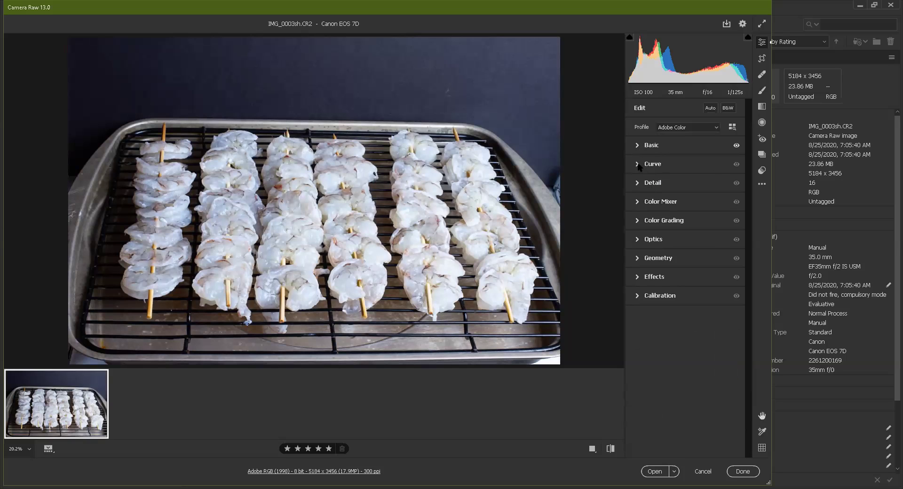
# Adjust the parametric curve on the skewer photo, setting Darks to +18 and Lights to -13.
pyautogui.click(638, 164)
pyautogui.click(672, 257)
pyautogui.moveTo(672, 257); pyautogui.dragTo(672, 255)
pyautogui.moveTo(707, 219); pyautogui.dragTo(707, 223)
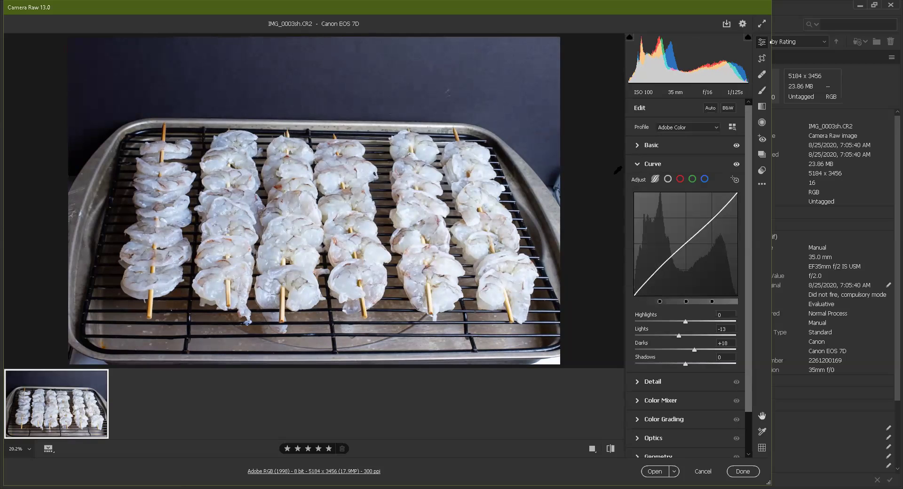
pyautogui.click(637, 164)
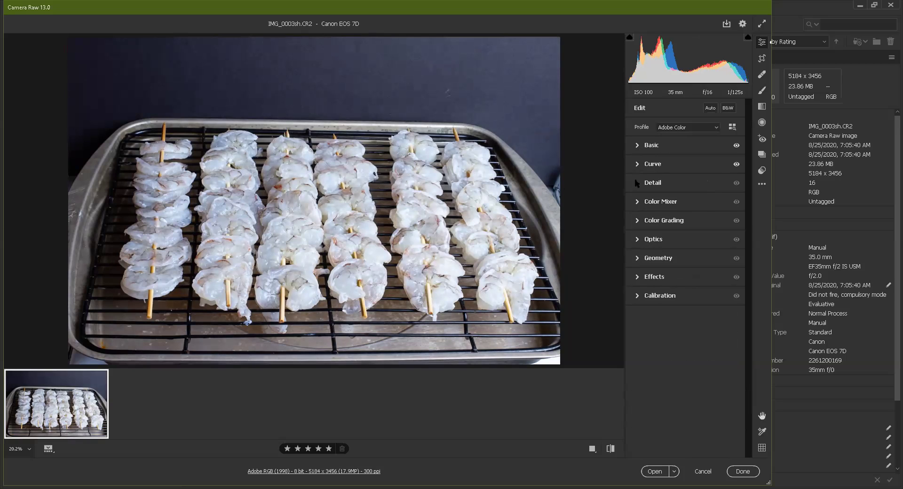
# Set Sharpening to 147, Noise Reduction to 52 and Color Noise Reduction to 33 in the Detail adjustments.
pyautogui.click(638, 183)
pyautogui.moveTo(662, 205); pyautogui.dragTo(734, 211)
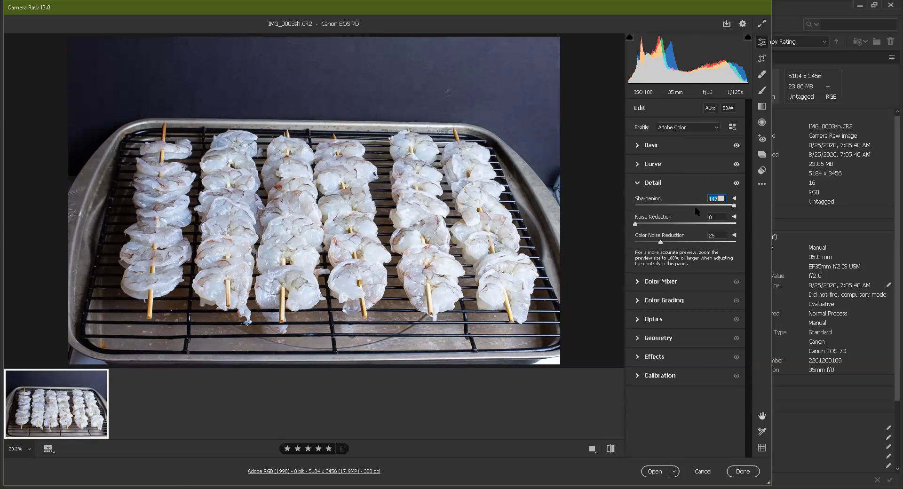
pyautogui.moveTo(643, 227); pyautogui.dragTo(667, 244)
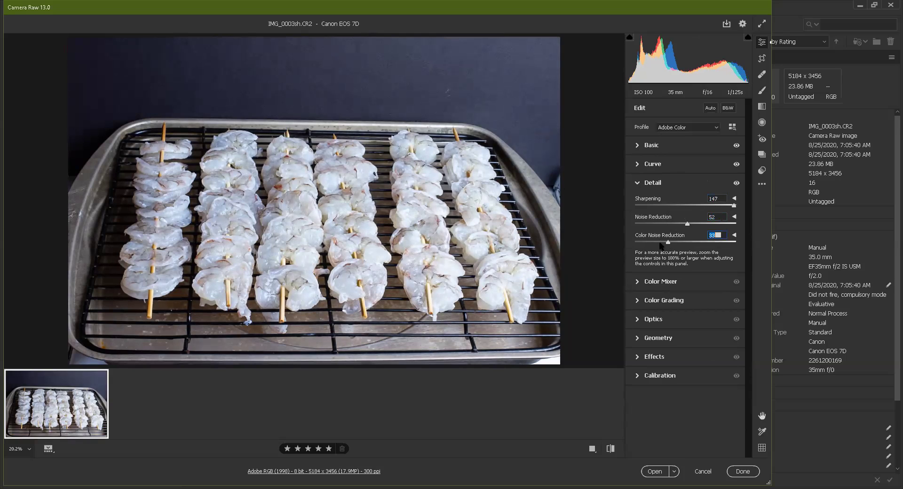
pyautogui.click(637, 183)
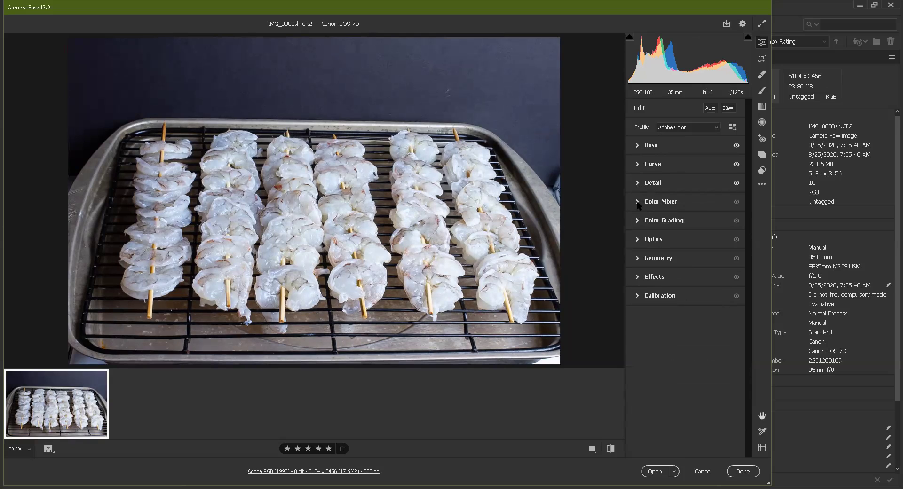
pyautogui.click(637, 203)
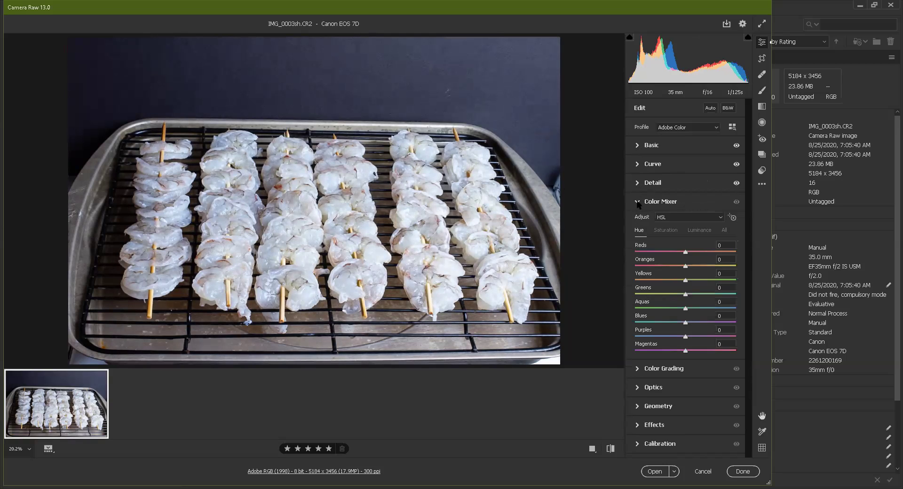
pyautogui.click(636, 203)
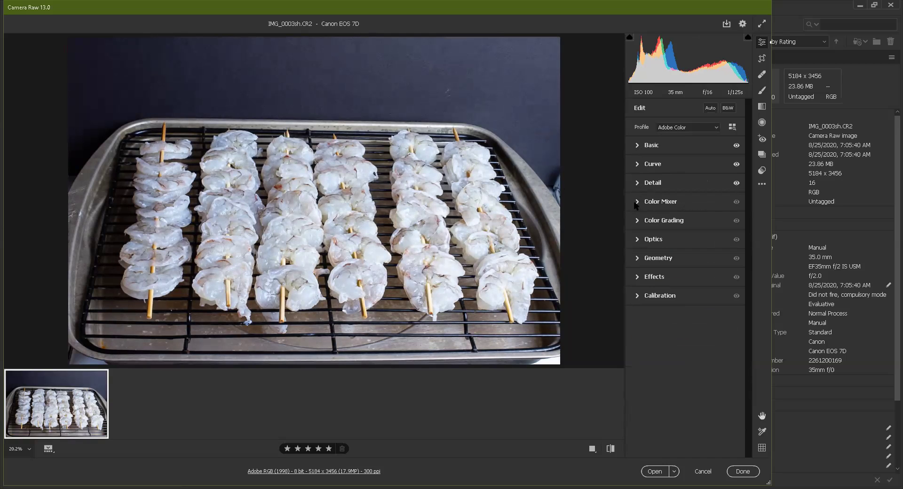
pyautogui.click(637, 221)
pyautogui.click(638, 221)
# Enable chromatic aberration removal and lens profile corrections, and apply the automatic Upright correction to the skewer photo.
pyautogui.click(638, 240)
pyautogui.click(639, 269)
pyautogui.click(639, 281)
pyautogui.click(638, 240)
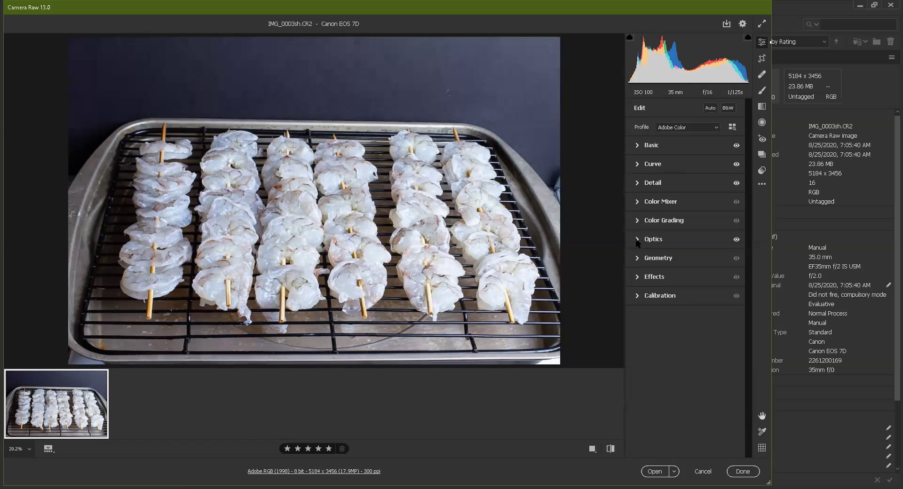
pyautogui.click(638, 258)
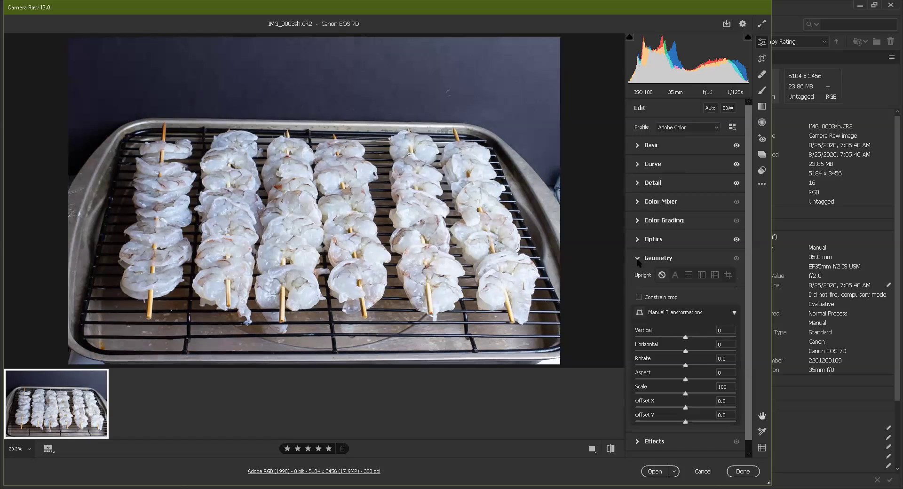
pyautogui.click(676, 275)
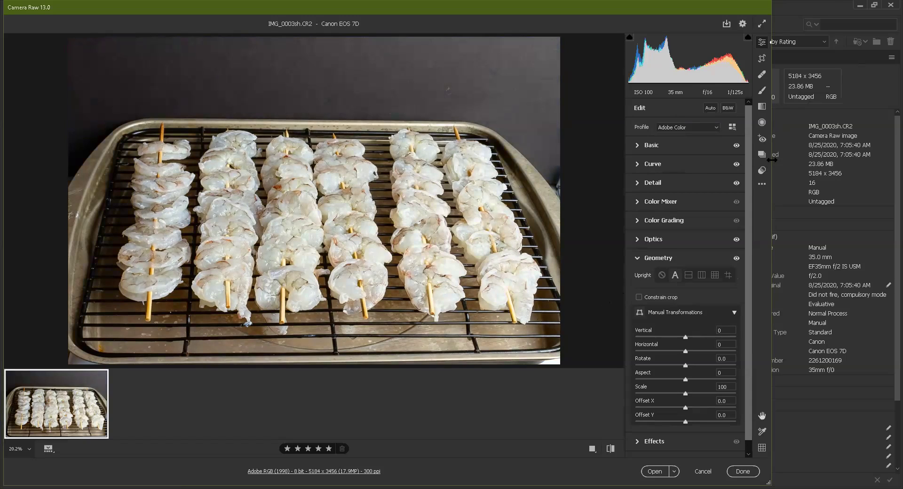
# Crop the skewer photo slightly narrower at its sides and review the available aspect ratio presets.
pyautogui.click(762, 59)
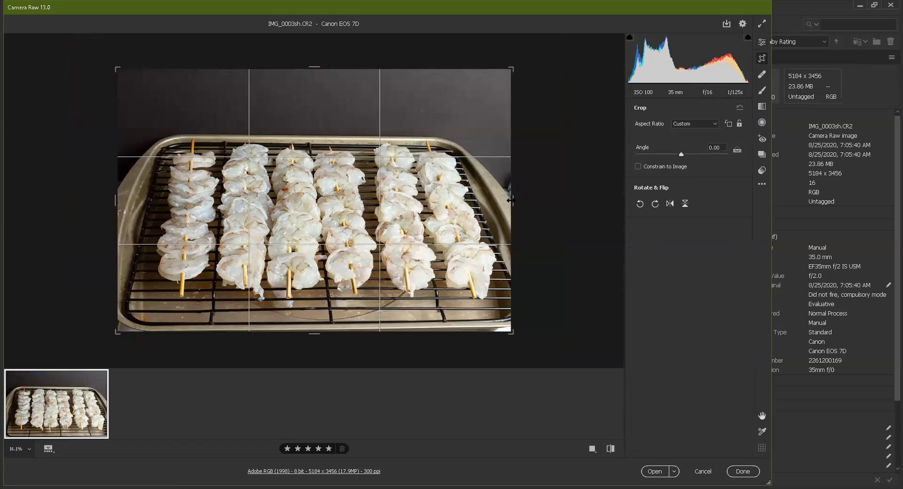
pyautogui.moveTo(511, 200); pyautogui.dragTo(511, 198)
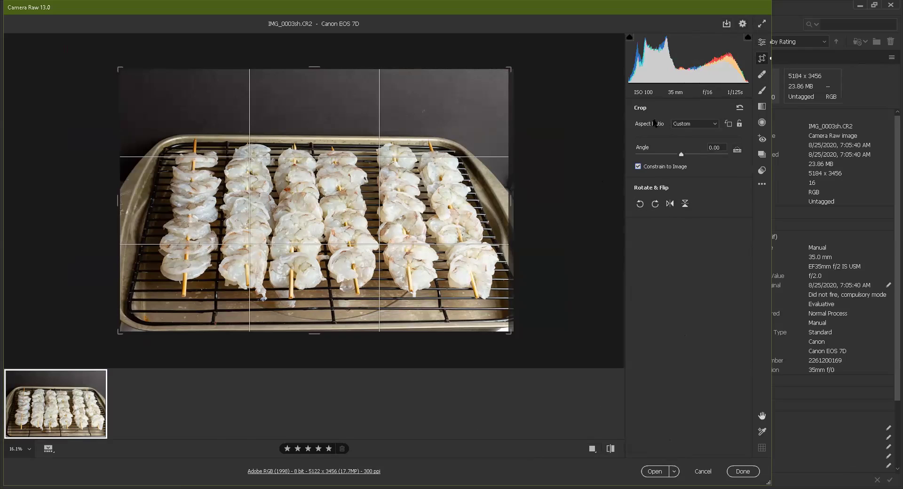
pyautogui.click(714, 124)
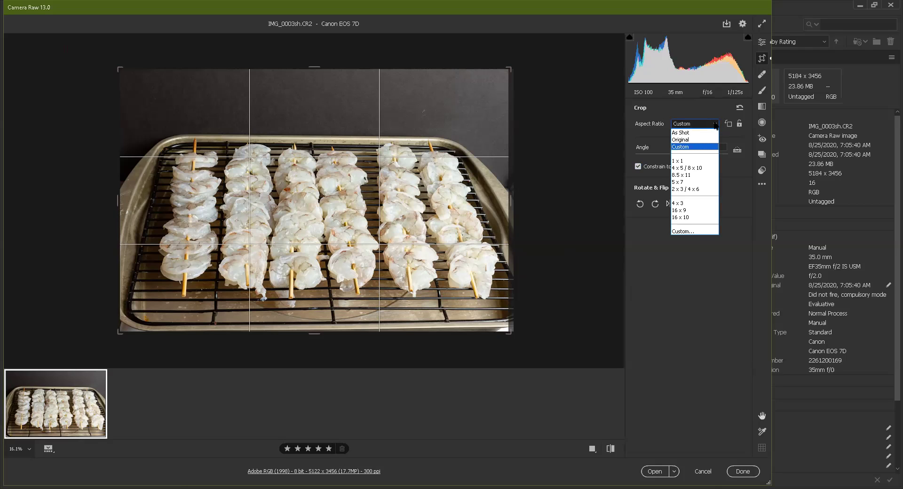
pyautogui.click(715, 125)
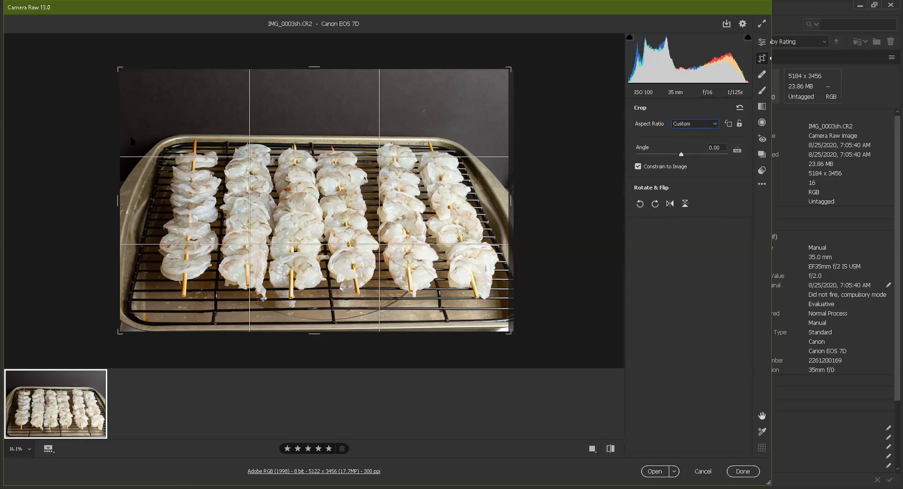
# View the workflow output options, close them unchanged, and discard the edits made to the skewer photo.
pyautogui.click(334, 471)
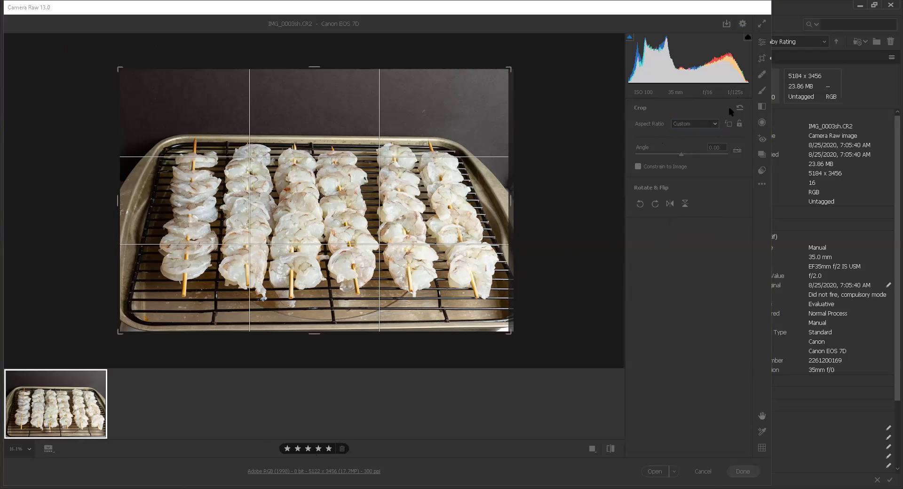
pyautogui.click(685, 234)
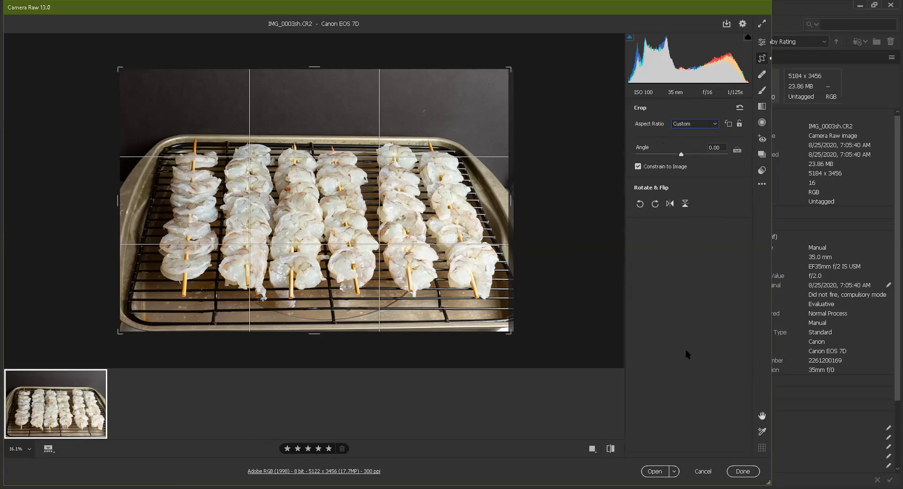
pyautogui.click(702, 471)
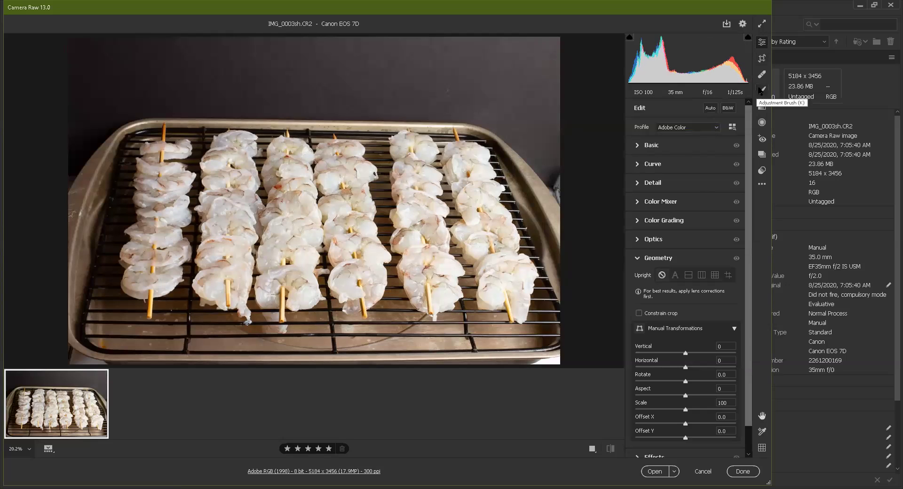
# Set the adjustment brush to Exposure -0.10, Contrast +28, Texture +6 and Clarity +10, and paint over the shrimp skewers.
pyautogui.click(762, 91)
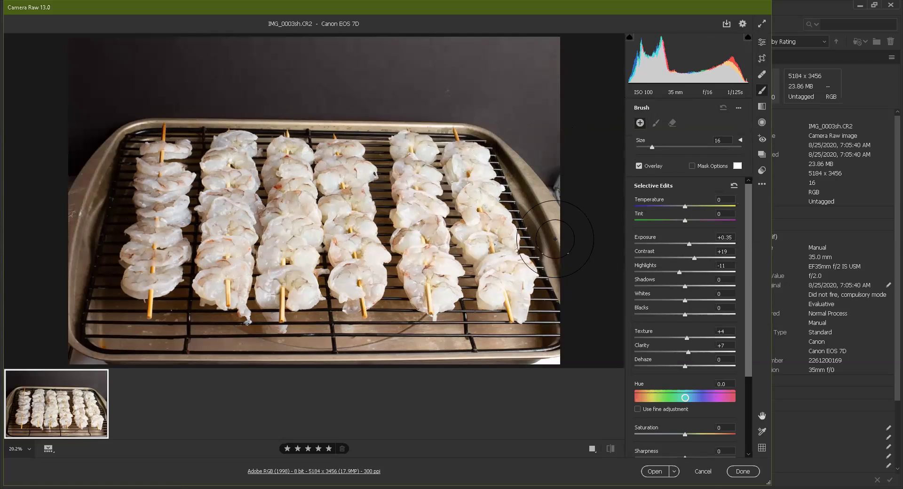
pyautogui.moveTo(694, 257); pyautogui.dragTo(683, 244)
pyautogui.moveTo(236, 184)
pyautogui.mouseDown()
pyautogui.moveTo(335, 261)
pyautogui.moveTo(349, 287)
pyautogui.moveTo(353, 206)
pyautogui.moveTo(392, 138)
pyautogui.moveTo(411, 257)
pyautogui.moveTo(421, 228)
pyautogui.moveTo(414, 177)
pyautogui.moveTo(434, 252)
pyautogui.moveTo(488, 251)
pyautogui.moveTo(481, 237)
pyautogui.moveTo(492, 316)
pyautogui.moveTo(471, 174)
pyautogui.moveTo(467, 219)
pyautogui.moveTo(417, 153)
pyautogui.moveTo(400, 187)
pyautogui.moveTo(352, 191)
pyautogui.moveTo(277, 173)
pyautogui.moveTo(239, 193)
pyautogui.moveTo(182, 144)
pyautogui.moveTo(154, 167)
pyautogui.moveTo(141, 272)
pyautogui.mouseUp()
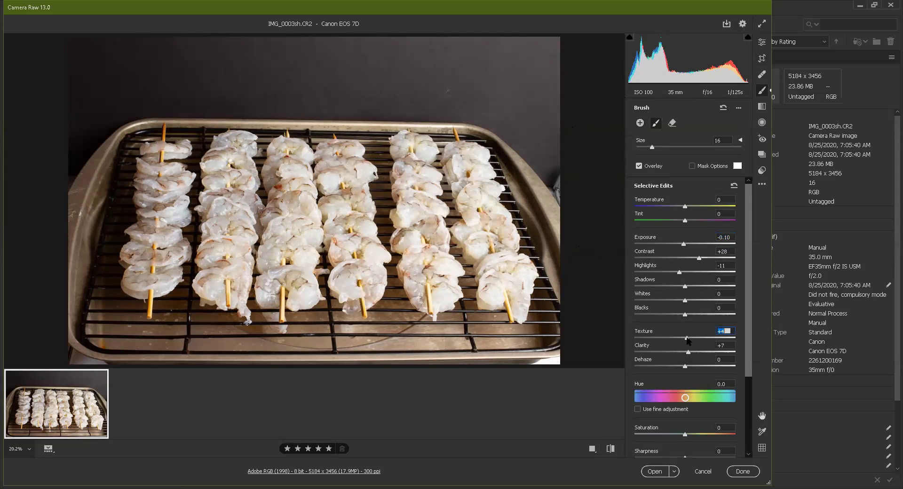
pyautogui.moveTo(688, 341); pyautogui.dragTo(688, 341)
pyautogui.press('Tab')
pyautogui.press('Up')
pyautogui.moveTo(168, 168)
pyautogui.mouseDown()
pyautogui.moveTo(169, 245)
pyautogui.moveTo(204, 182)
pyautogui.moveTo(223, 268)
pyautogui.moveTo(252, 198)
pyautogui.moveTo(274, 234)
pyautogui.moveTo(288, 208)
pyautogui.moveTo(303, 257)
pyautogui.moveTo(329, 204)
pyautogui.moveTo(341, 289)
pyautogui.moveTo(375, 218)
pyautogui.moveTo(410, 252)
pyautogui.moveTo(413, 187)
pyautogui.moveTo(452, 303)
pyautogui.moveTo(474, 169)
pyautogui.moveTo(492, 266)
pyautogui.moveTo(471, 259)
pyautogui.moveTo(477, 194)
pyautogui.moveTo(414, 238)
pyautogui.mouseUp()
pyautogui.moveTo(343, 225)
pyautogui.mouseDown()
pyautogui.moveTo(315, 189)
pyautogui.moveTo(298, 240)
pyautogui.moveTo(258, 206)
pyautogui.moveTo(219, 266)
pyautogui.moveTo(166, 162)
pyautogui.moveTo(167, 279)
pyautogui.moveTo(276, 238)
pyautogui.mouseUp()
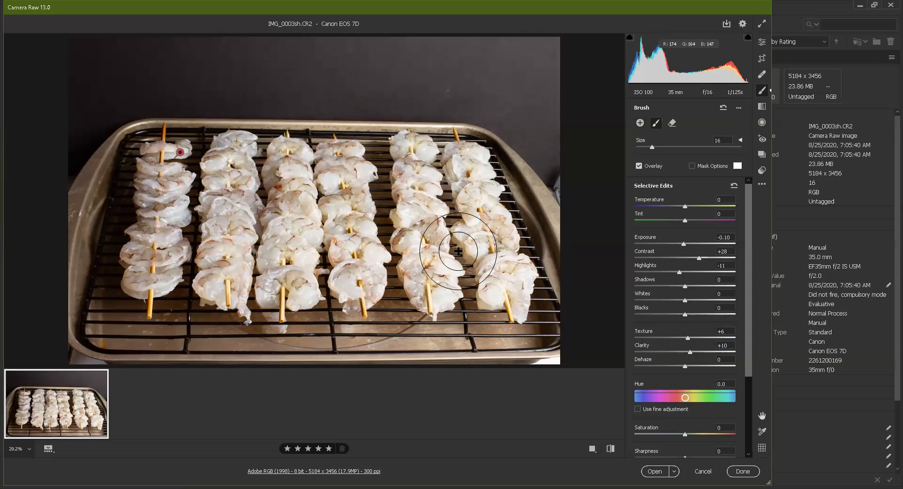
# Discard the skewer photo's brush edits and open the cookie photo IMG_0051.CR2 from Bridge in Camera Raw.
pyautogui.click(702, 472)
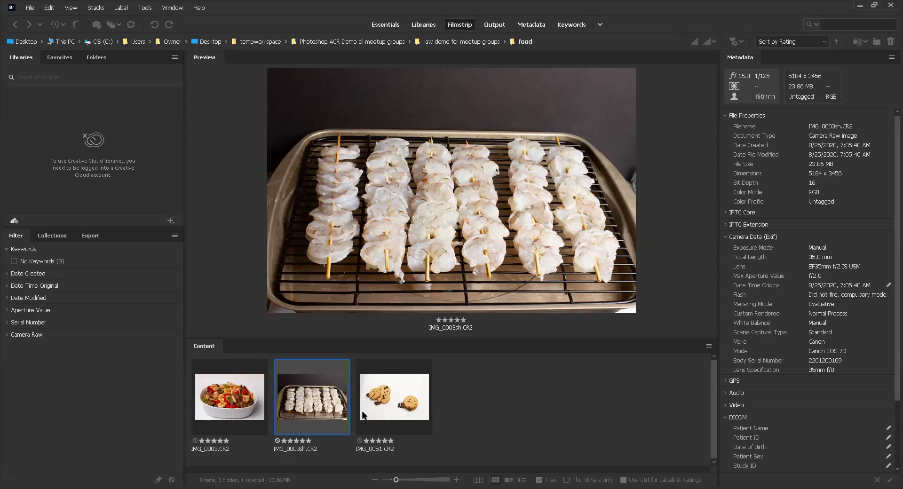
pyautogui.click(413, 409)
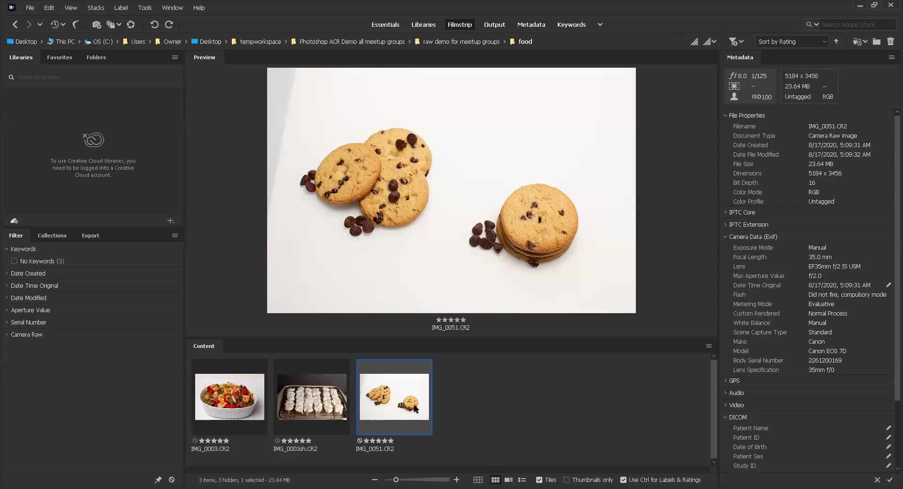
pyautogui.rightClick(385, 401)
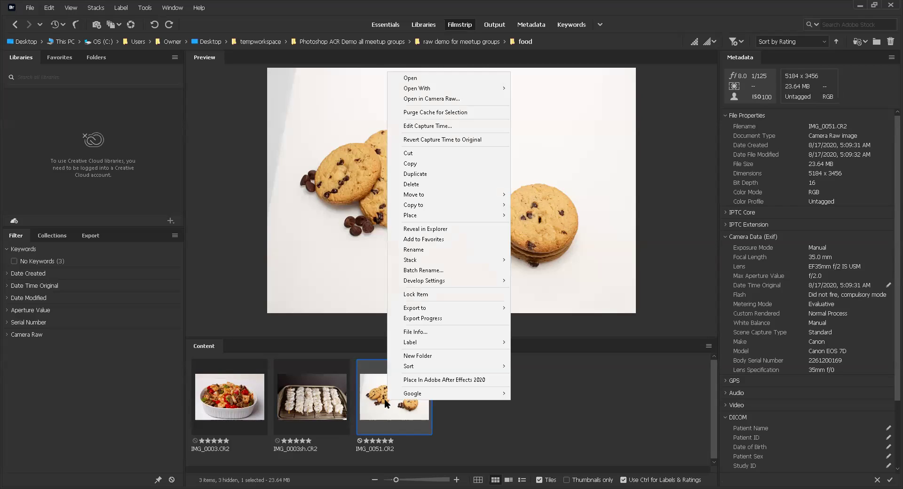
pyautogui.click(429, 99)
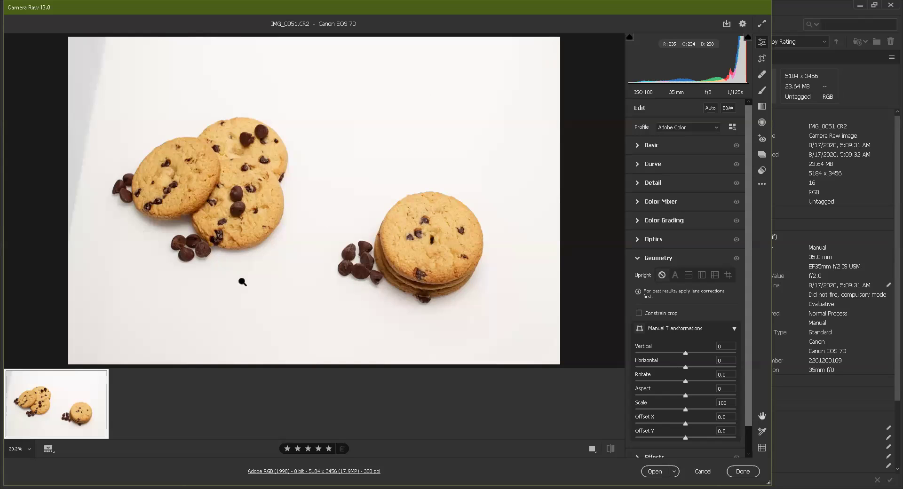
# Sample the white balance of the cookie photo from its white background.
pyautogui.click(640, 145)
pyautogui.click(731, 162)
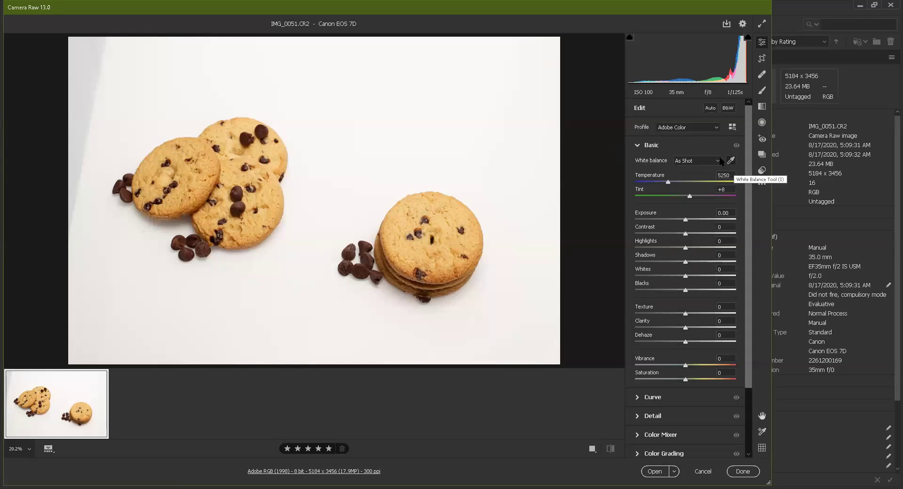
pyautogui.click(329, 134)
pyautogui.click(285, 288)
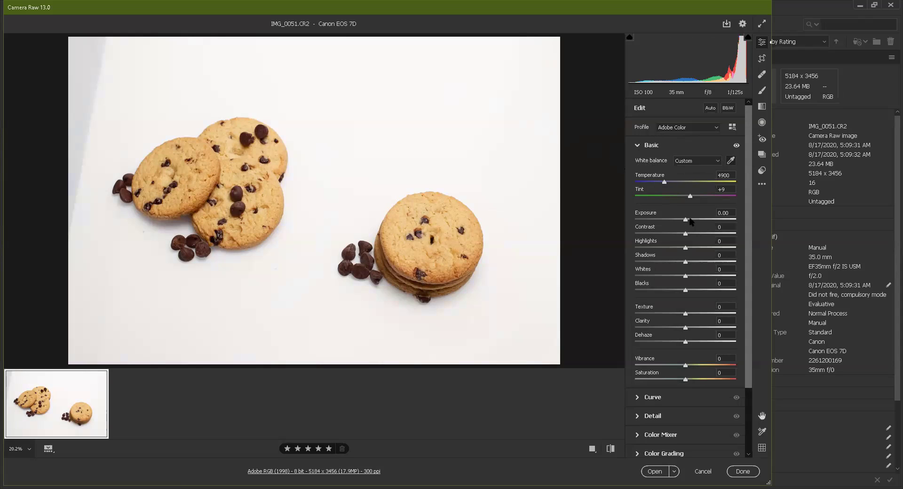
# Set Contrast to +9, Highlights to -10, Shadows to +10, Texture to +9 and Clarity to +8 on the cookie photo.
pyautogui.moveTo(685, 234); pyautogui.dragTo(689, 262)
pyautogui.moveTo(685, 330); pyautogui.dragTo(688, 315)
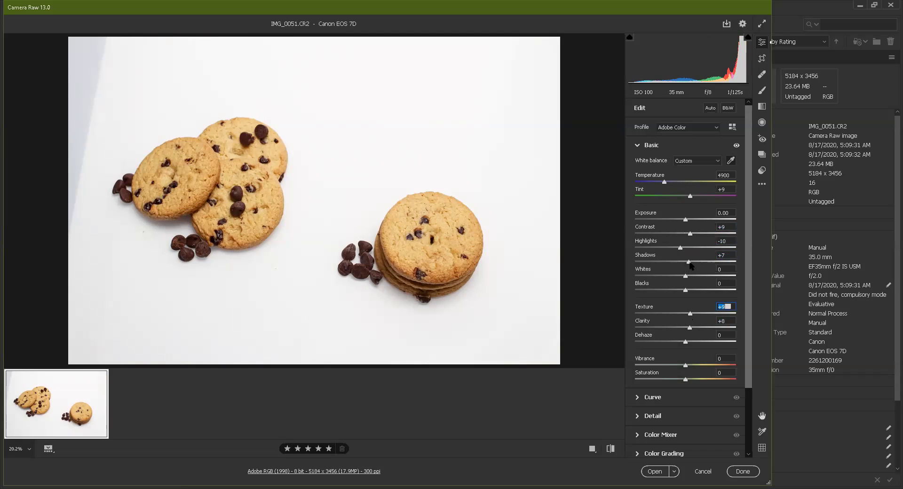
pyautogui.moveTo(688, 262); pyautogui.dragTo(690, 263)
pyautogui.click(637, 145)
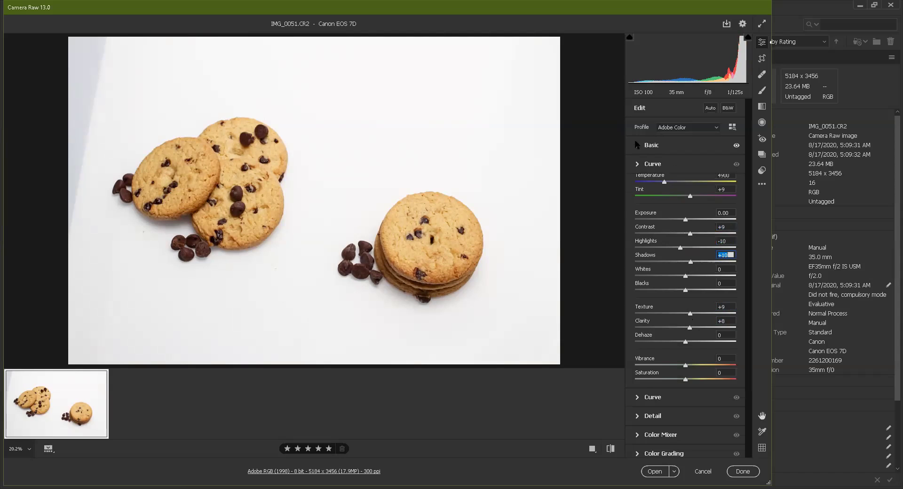
# Adjust the parametric curve on the cookie photo, setting Darks to +10 and Lights to -13.
pyautogui.click(638, 163)
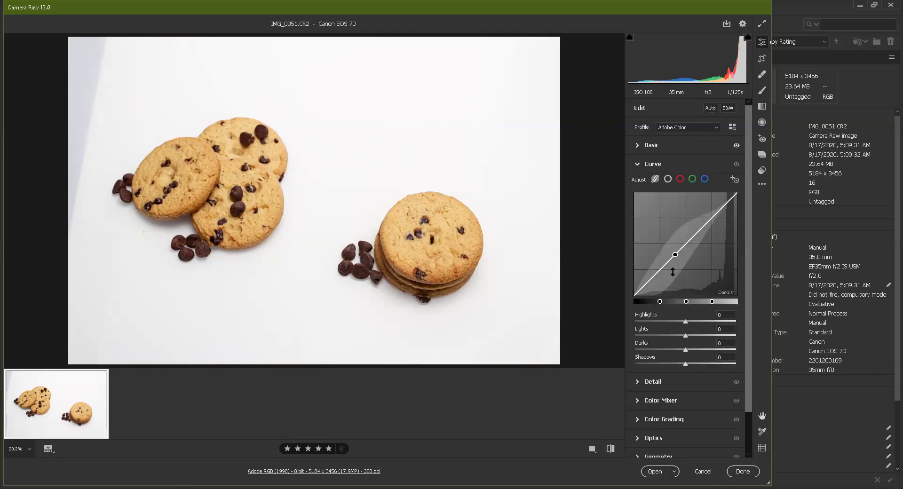
pyautogui.press('Up')
pyautogui.press('Up')
pyautogui.press('Up')
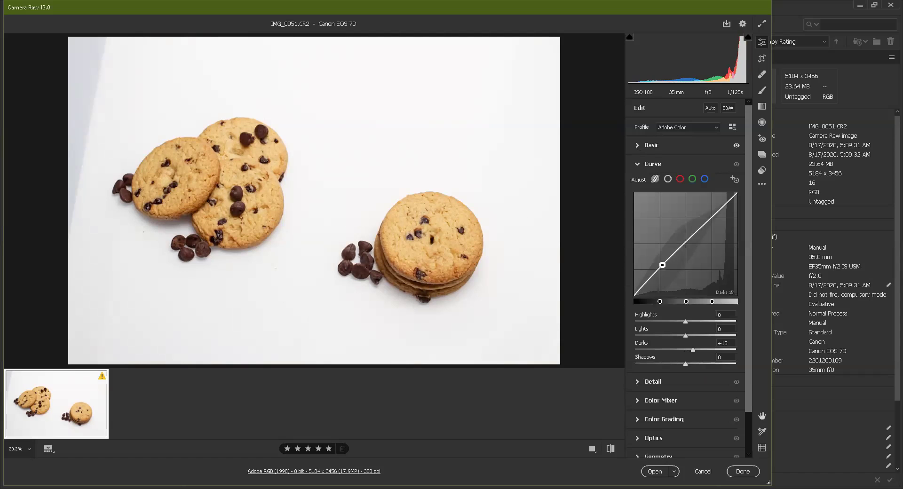
pyautogui.press('Up')
pyautogui.press('Up')
pyautogui.press('Up')
pyautogui.press('Up')
pyautogui.press('Up')
pyautogui.press('Up')
pyautogui.press('Up')
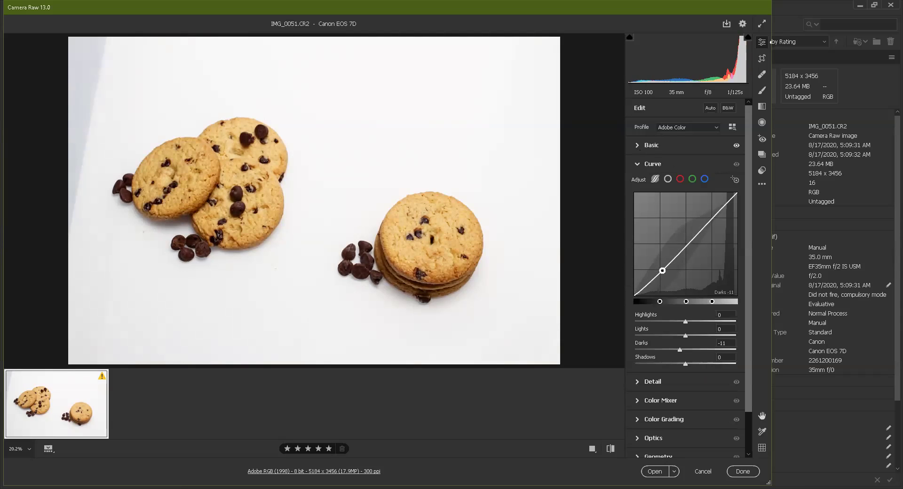
pyautogui.press('Down')
pyautogui.press('Down')
pyautogui.press('Down')
pyautogui.press('Down')
pyautogui.press('Down')
pyautogui.press('Down')
pyautogui.press('Down')
pyautogui.press('Down')
pyautogui.press('Down')
pyautogui.press('Down')
pyautogui.press('Down')
pyautogui.press('Down')
pyautogui.press('Down')
pyautogui.press('Down')
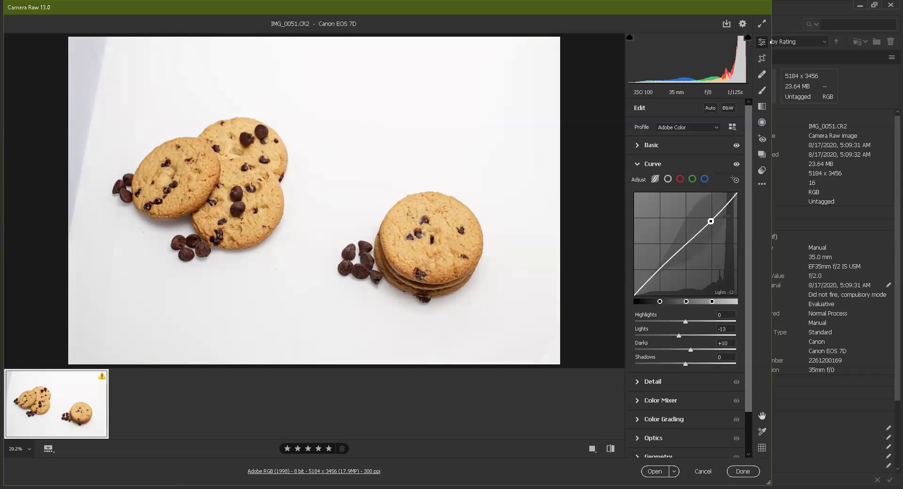
pyautogui.click(639, 163)
# Set Sharpening to 142, Noise Reduction to 50 and Color Noise Reduction to 33 for the cookie photo.
pyautogui.click(638, 184)
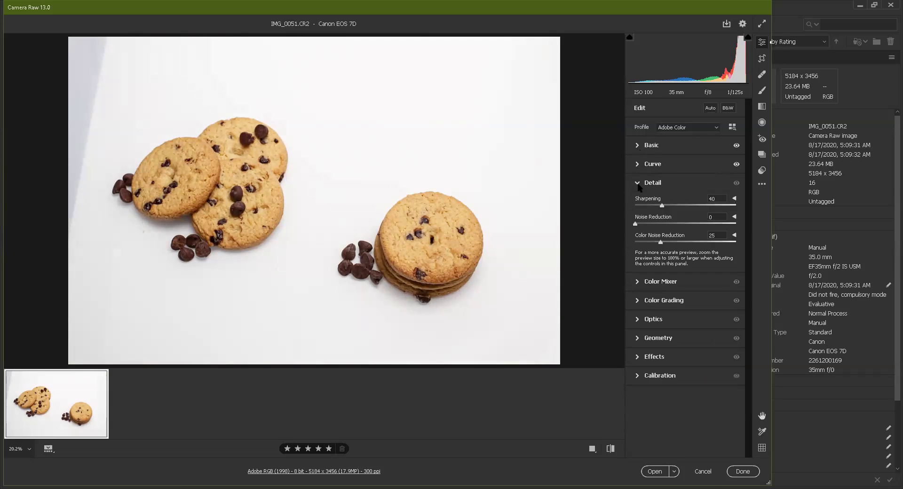
pyautogui.moveTo(689, 209); pyautogui.dragTo(726, 212)
pyautogui.moveTo(636, 224); pyautogui.dragTo(668, 241)
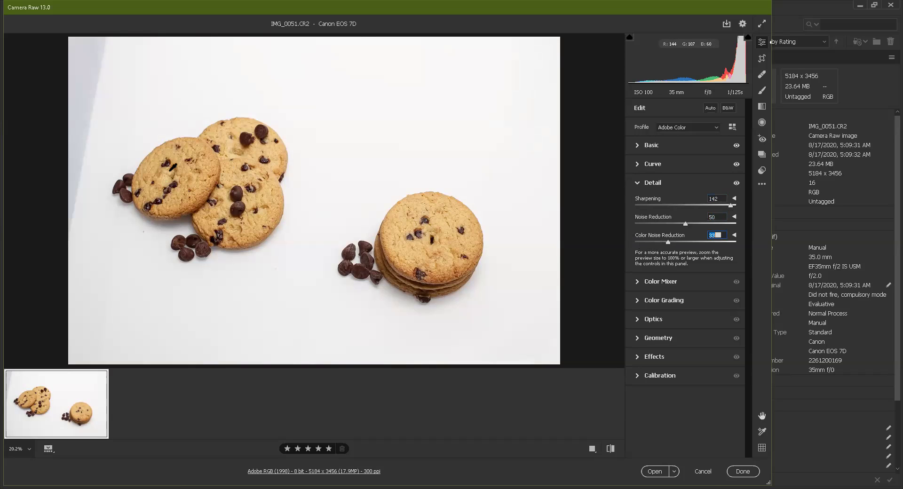
pyautogui.click(637, 185)
pyautogui.click(638, 202)
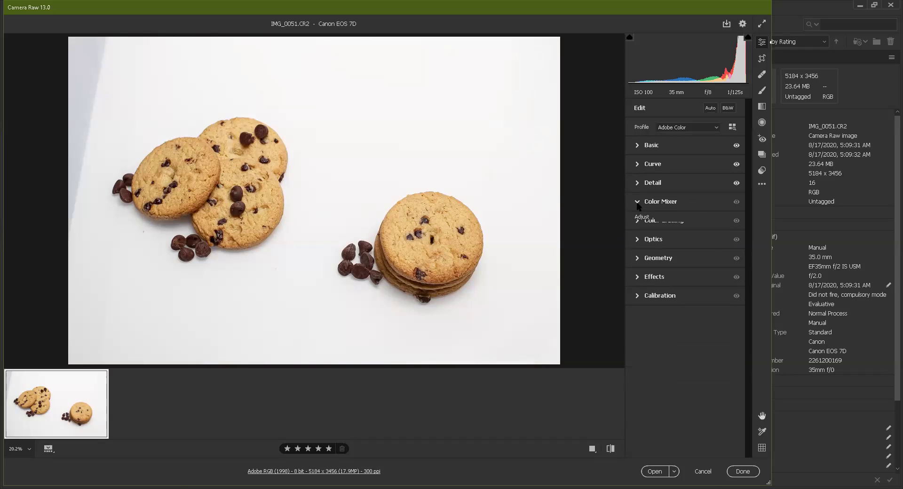
pyautogui.click(638, 202)
pyautogui.click(636, 222)
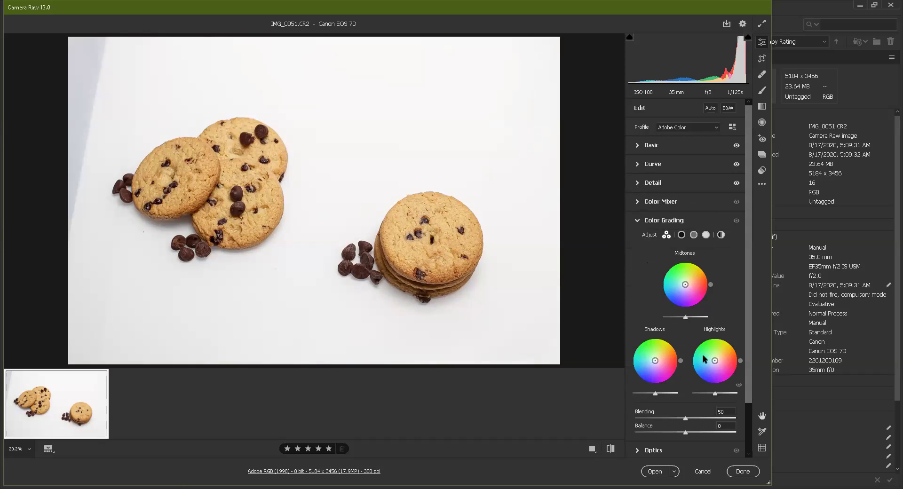
pyautogui.click(638, 221)
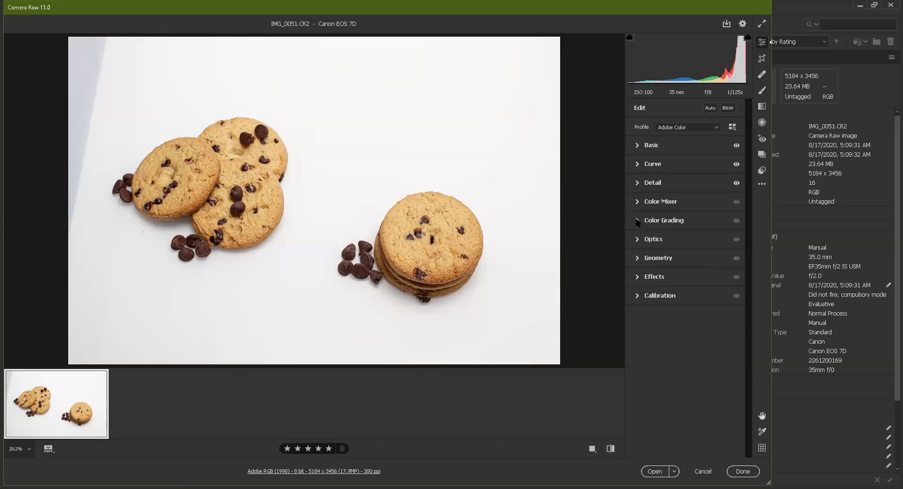
# Enable chromatic aberration removal and lens profile corrections for the cookie photo.
pyautogui.click(637, 239)
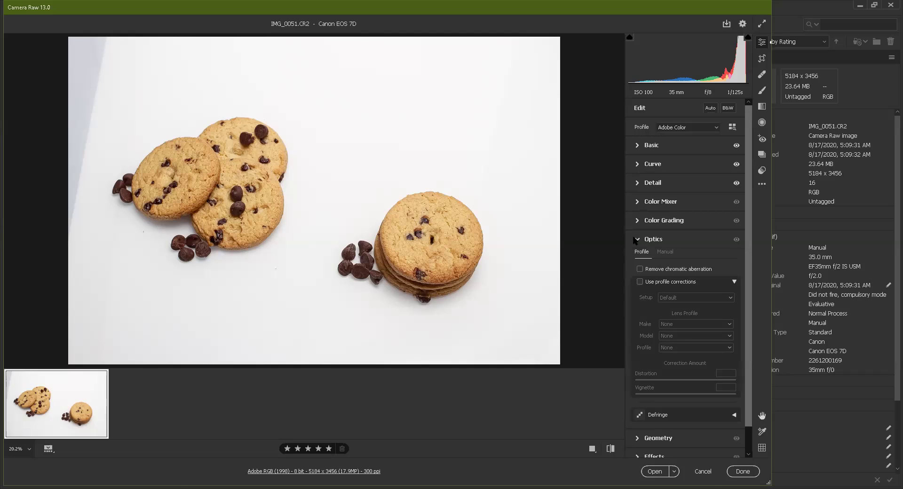
pyautogui.click(640, 269)
pyautogui.click(640, 282)
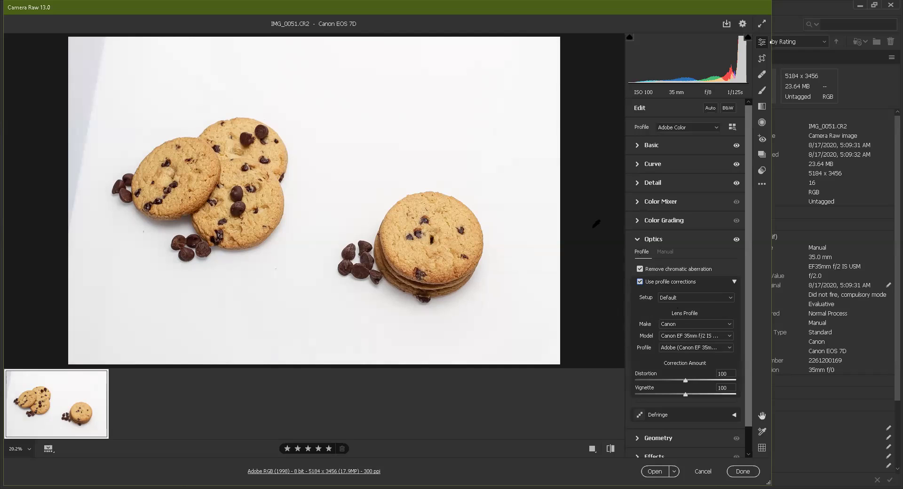
pyautogui.click(638, 240)
# Apply the automatic Upright correction to the cookie photo's geometry.
pyautogui.click(638, 259)
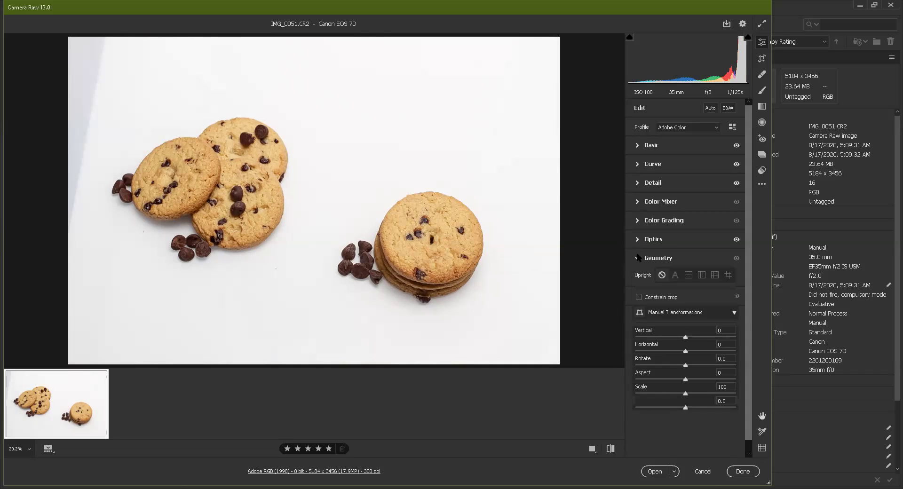
pyautogui.click(675, 275)
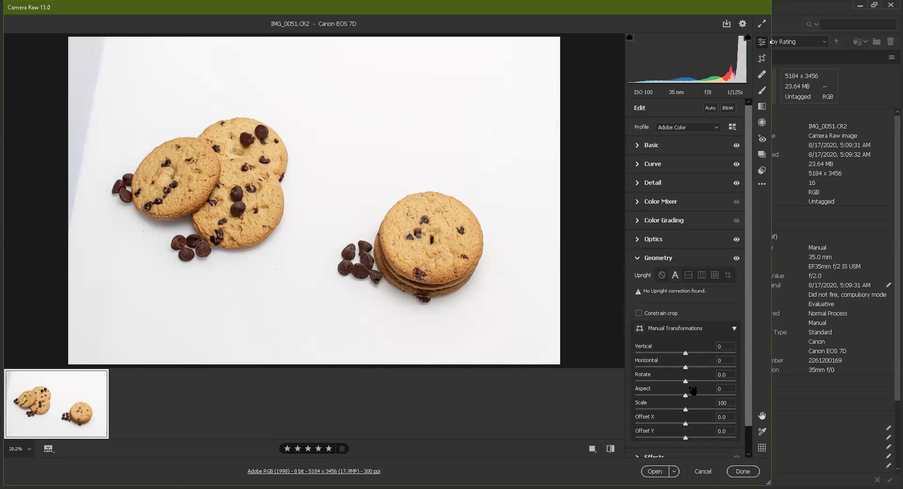
pyautogui.moveTo(686, 383)
pyautogui.mouseDown()
pyautogui.moveTo(695, 381)
pyautogui.moveTo(680, 386)
pyautogui.mouseUp()
# Paint the adjustment brush over the front of the stacked cookies beside the pile and set the brush Shadows to +13.
pyautogui.click(766, 92)
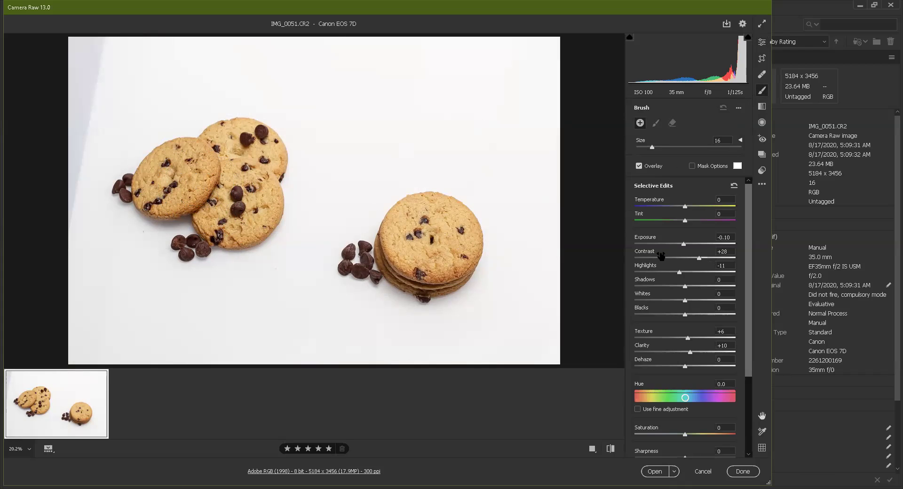
pyautogui.moveTo(429, 228); pyautogui.dragTo(443, 236)
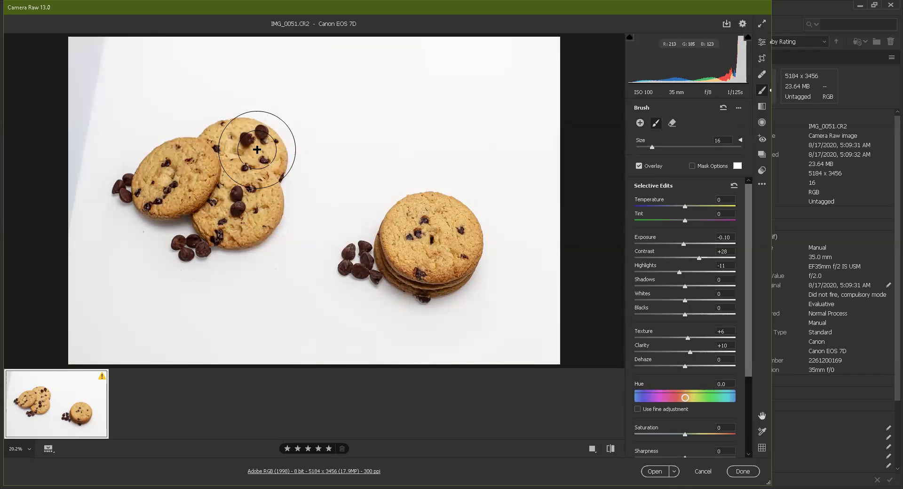
pyautogui.click(436, 221)
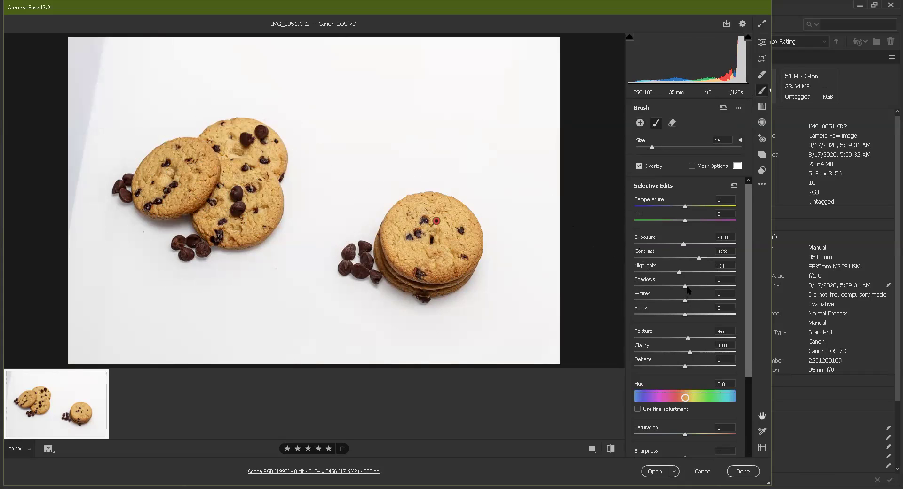
pyautogui.moveTo(685, 285); pyautogui.dragTo(691, 285)
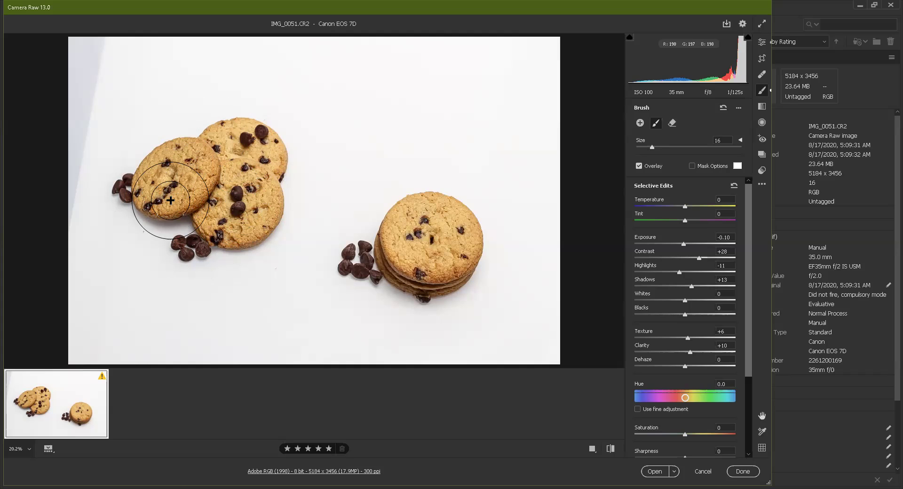
# Brush the adjustment over the separate stack of cookies and close the cookie photo without saving its Camera Raw edits.
pyautogui.moveTo(437, 221)
pyautogui.mouseDown()
pyautogui.moveTo(413, 278)
pyautogui.moveTo(382, 218)
pyautogui.moveTo(429, 298)
pyautogui.moveTo(404, 264)
pyautogui.mouseUp()
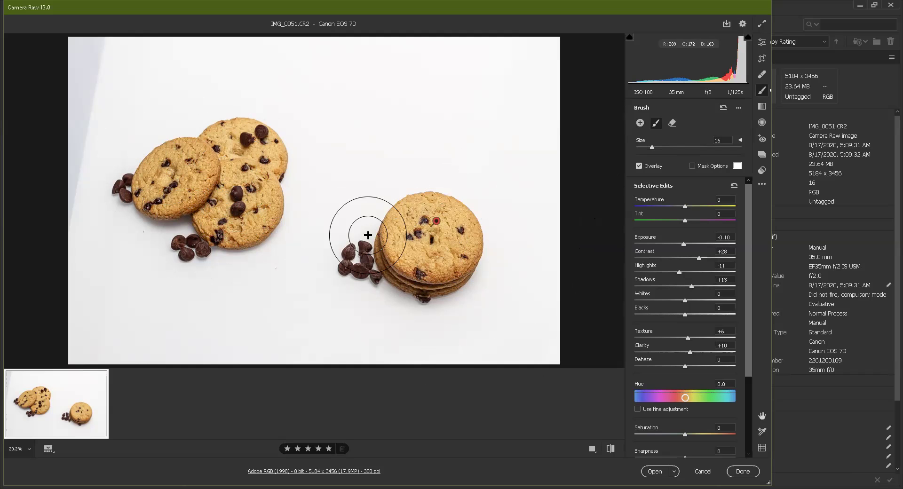
pyautogui.click(694, 472)
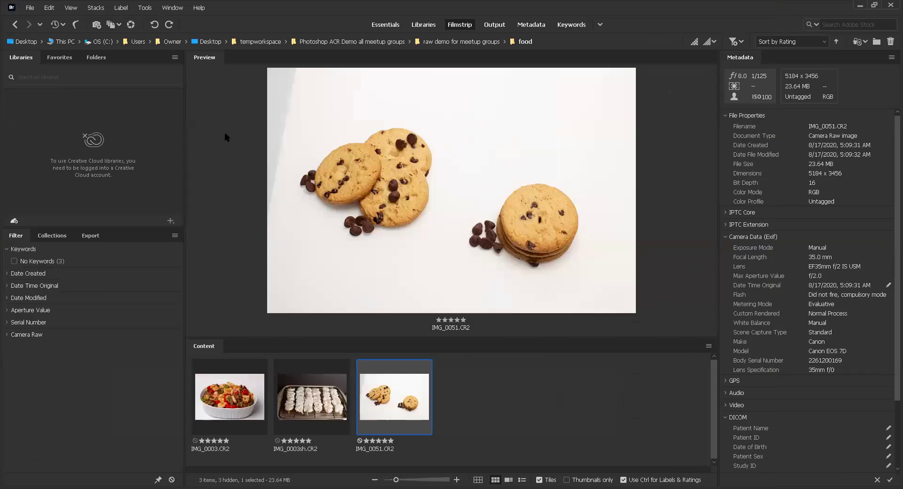
# Open the three Capitol photos IMG_0004can7d35mm to IMG_0006can7d35mm from the arcdemo folder together in Camera Raw.
pyautogui.click(16, 25)
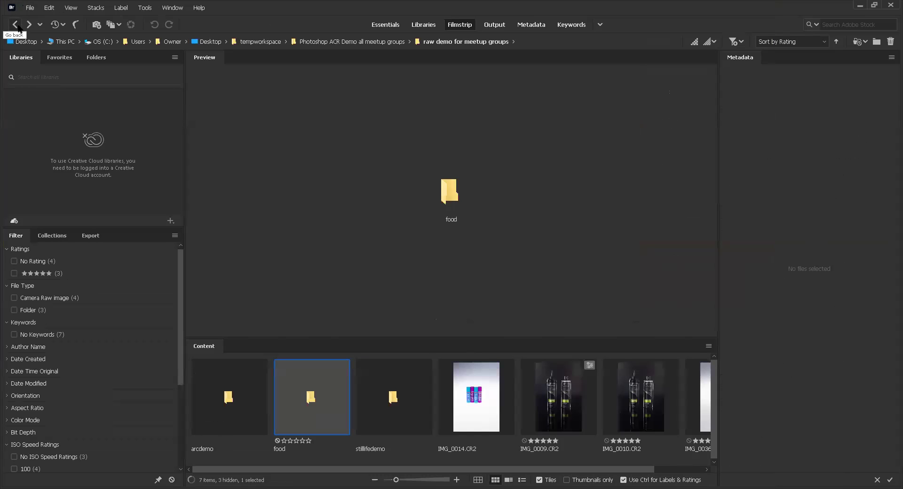
pyautogui.doubleClick(231, 399)
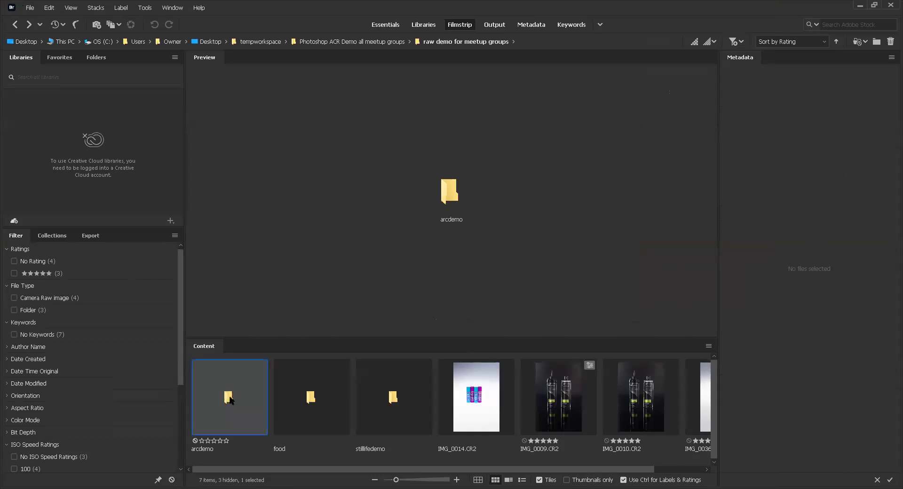
pyautogui.click(230, 396)
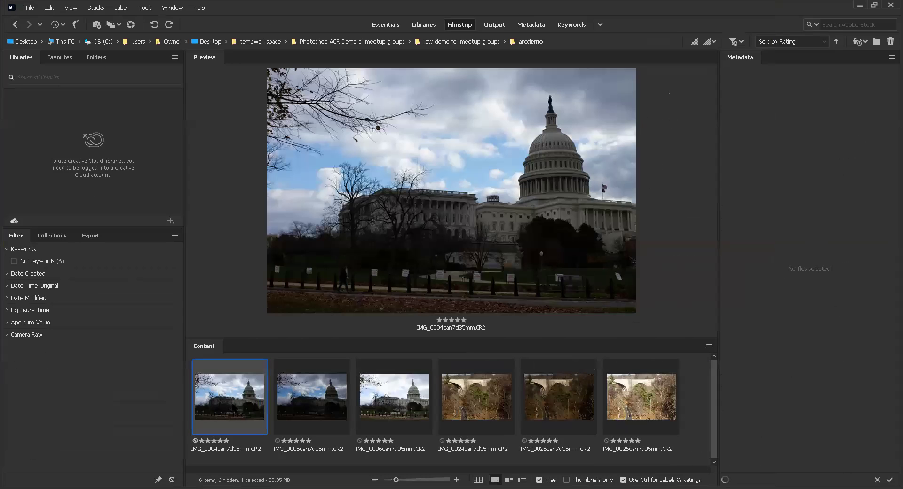
pyautogui.keyDown('ctrl'); pyautogui.click(312, 397); pyautogui.keyUp('ctrl')
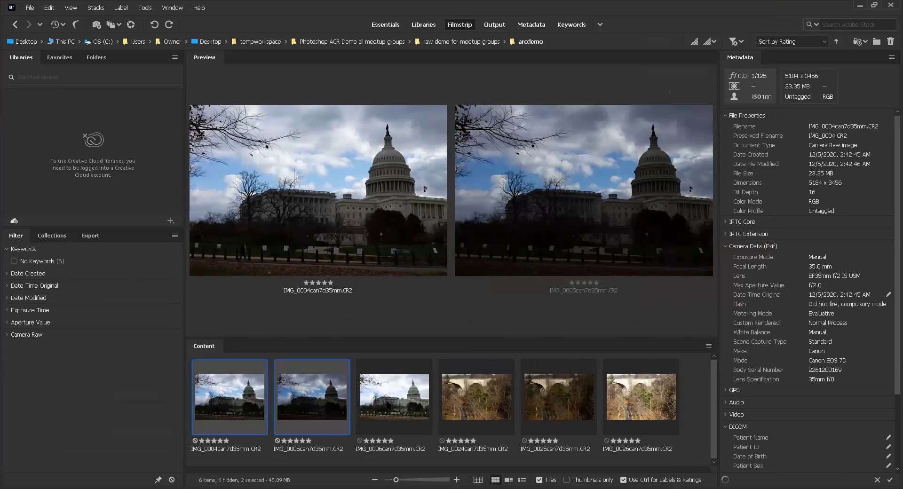
pyautogui.keyDown('ctrl'); pyautogui.click(383, 399); pyautogui.keyUp('ctrl')
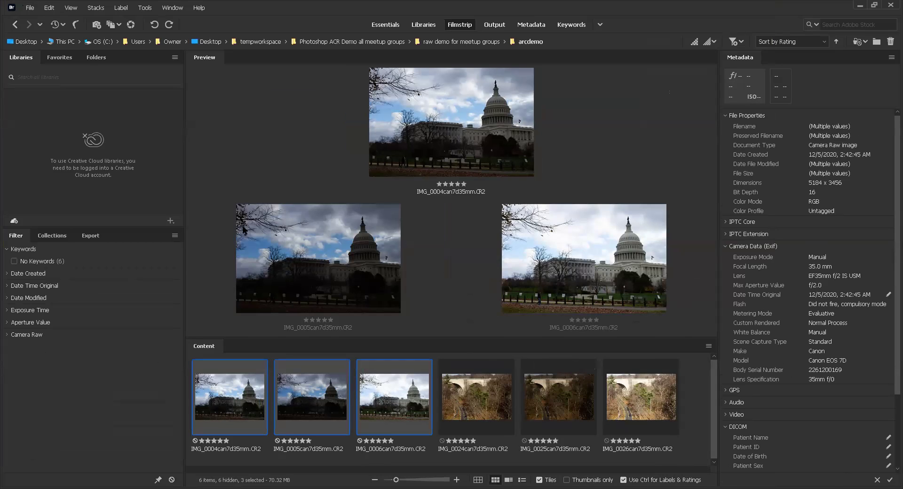
pyautogui.hotkey('ctrl', 'r')
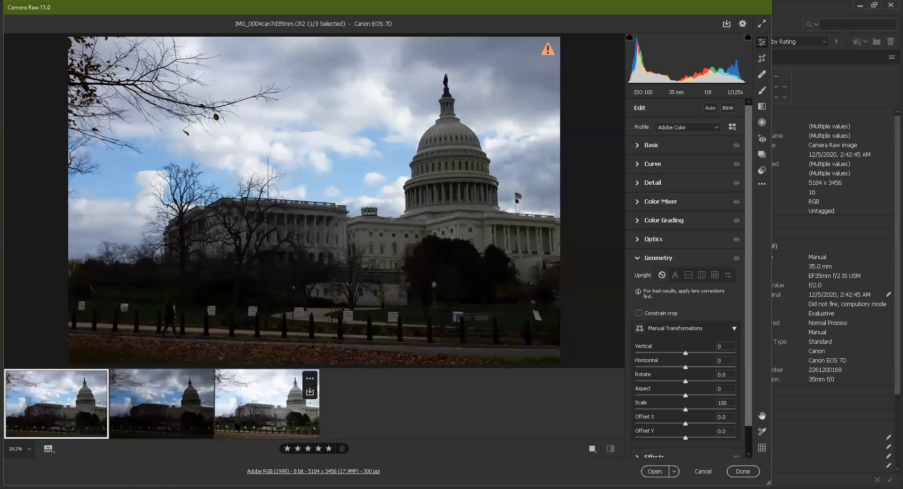
# Set the first Capitol photo's white balance to temperature 5100 and tint +20 by sampling a neutral area at the building's base.
pyautogui.click(638, 146)
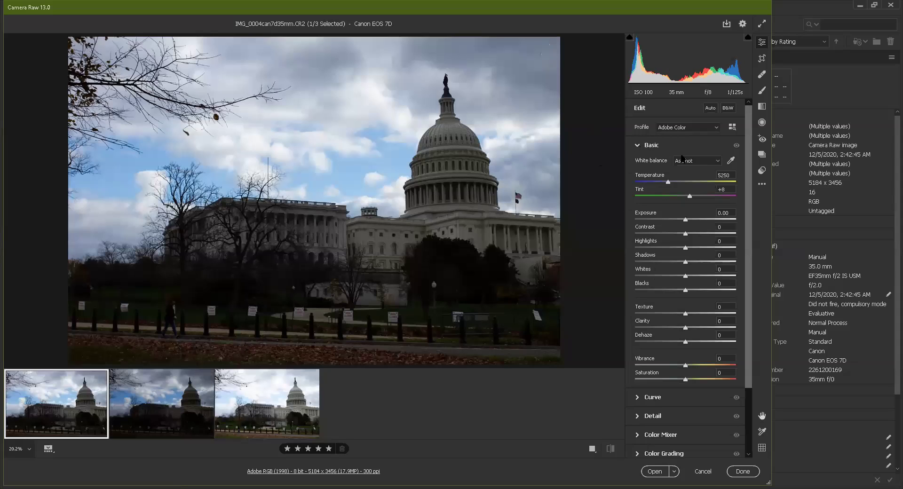
pyautogui.click(731, 161)
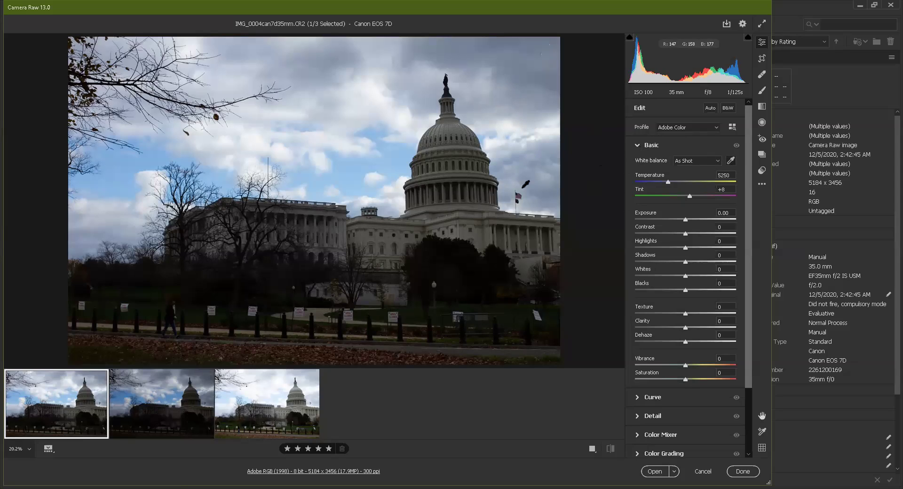
pyautogui.click(529, 258)
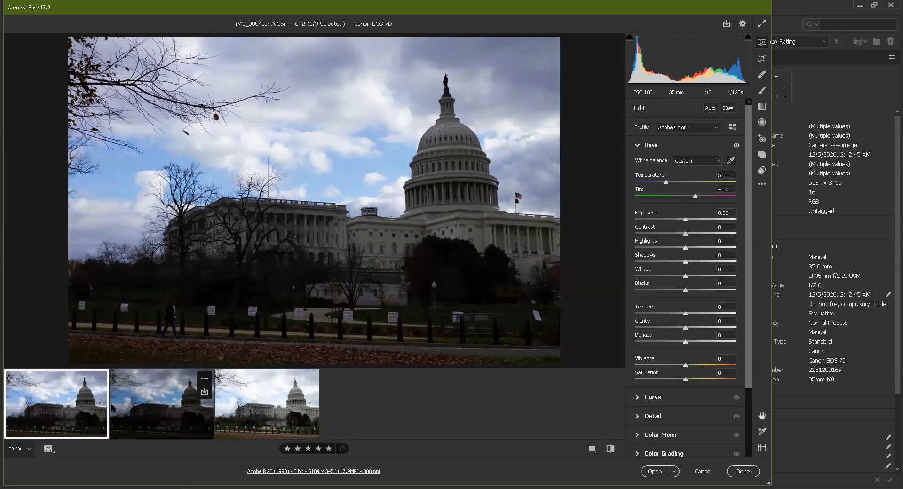
# Try the Synchronize settings on all three Capitol photos, including a custom subset and all options, and cancel out of Camera Raw.
pyautogui.hotkey('ctrl', 'a')
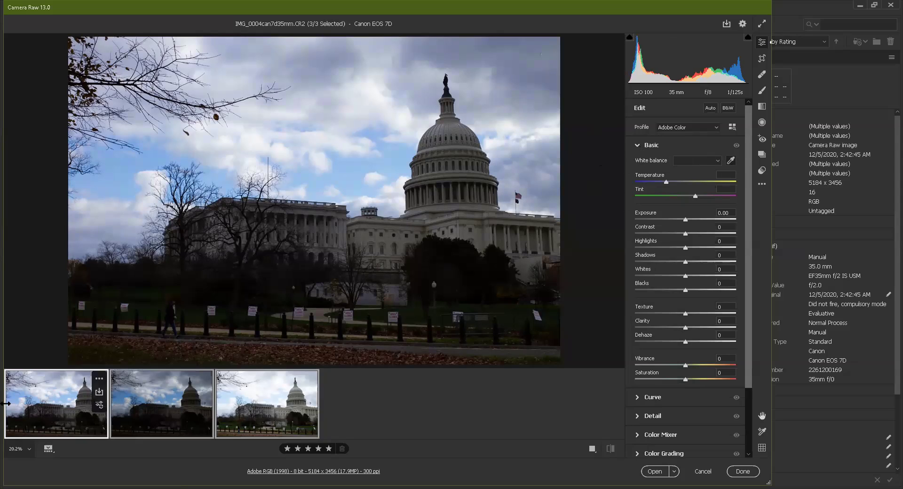
pyautogui.rightClick(51, 402)
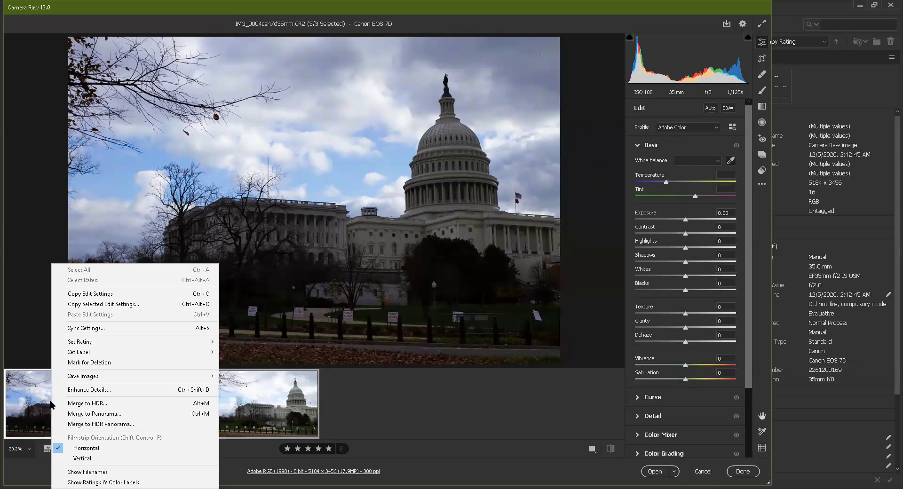
pyautogui.click(99, 330)
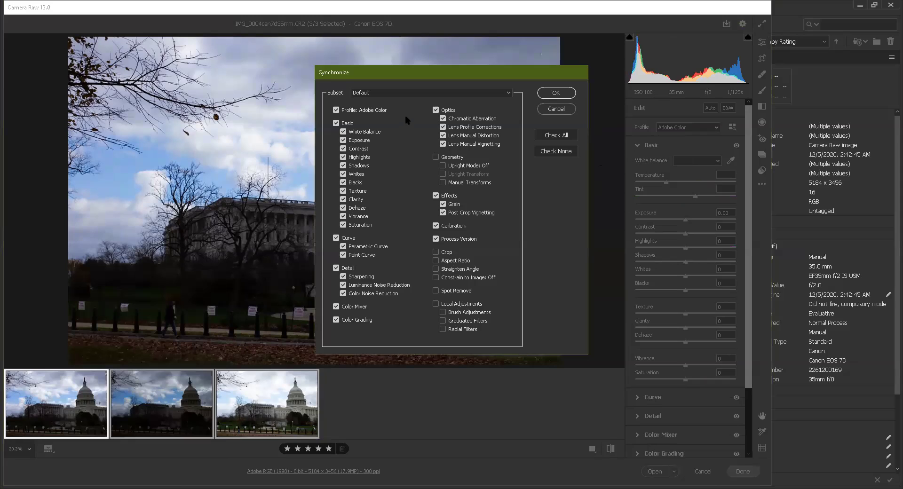
pyautogui.click(335, 123)
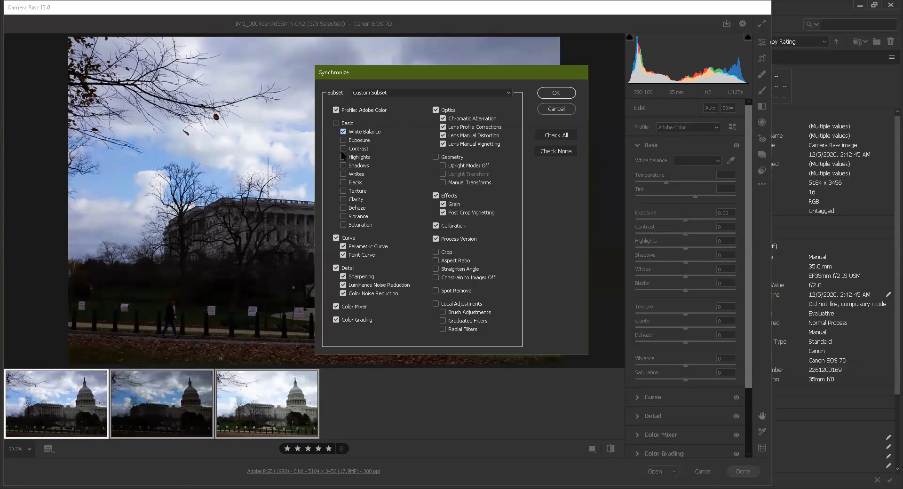
pyautogui.click(343, 148)
pyautogui.click(336, 306)
pyautogui.click(556, 137)
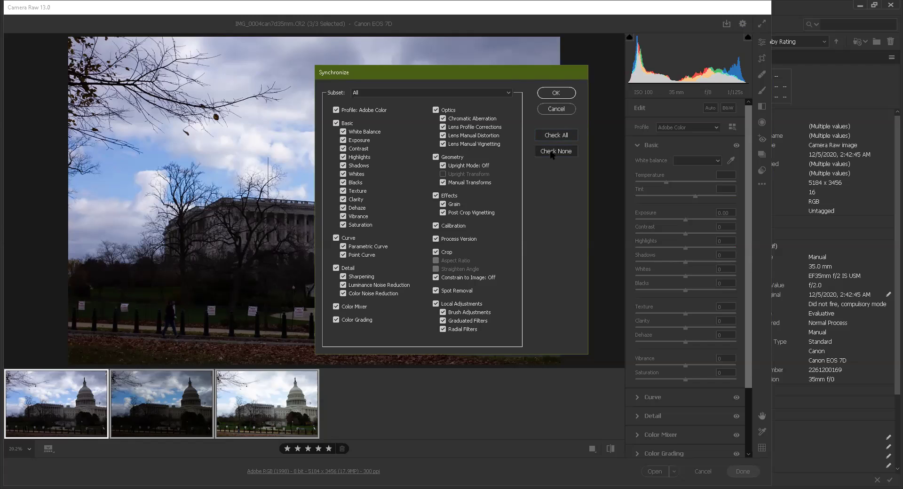
pyautogui.click(551, 109)
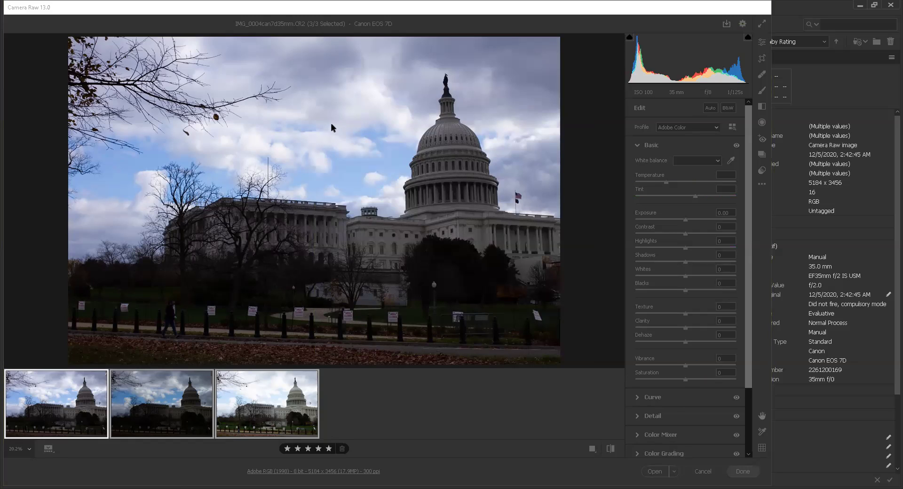
pyautogui.click(698, 467)
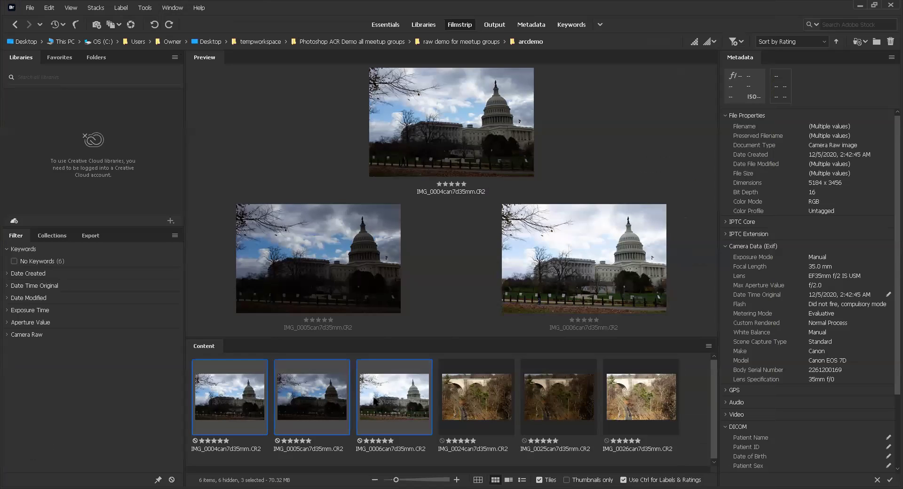
# Batch rename the three Capitol photos in the same folder, appending the text can7d35mmee to their current filenames.
pyautogui.click(147, 10)
pyautogui.click(154, 10)
pyautogui.click(154, 11)
pyautogui.click(159, 16)
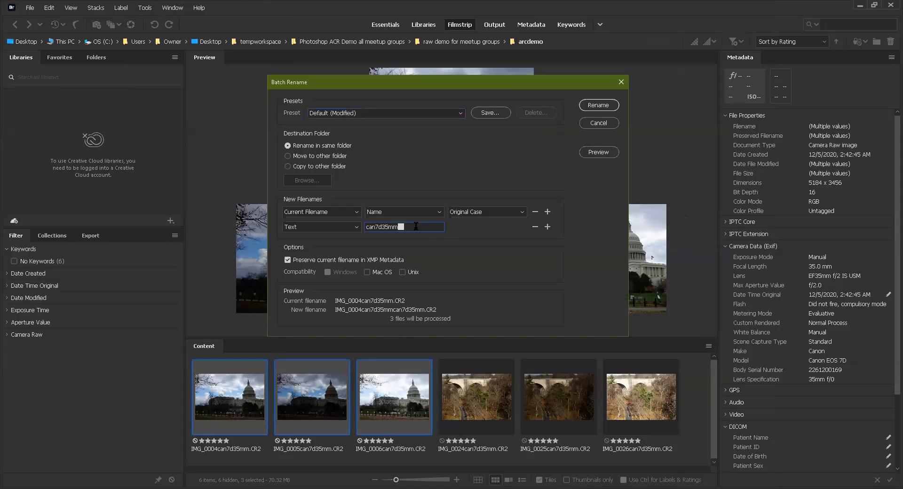
pyautogui.write('ee')
pyautogui.click(598, 105)
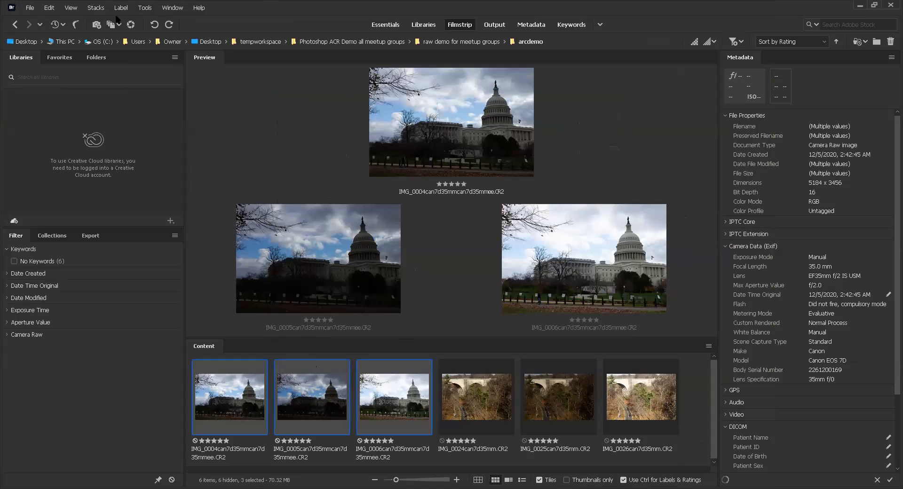
# Review the Photoshop processing commands available for the three selected photos and choose Image Processor.
pyautogui.click(144, 8)
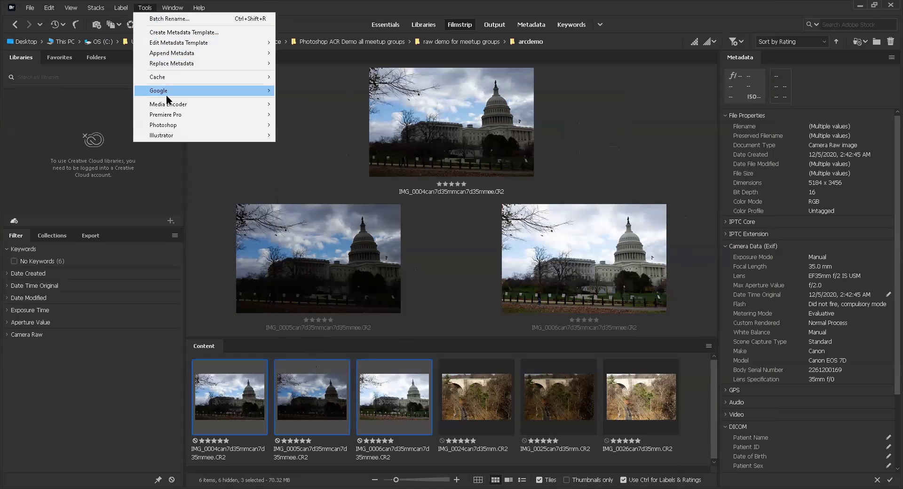
pyautogui.moveTo(194, 125)
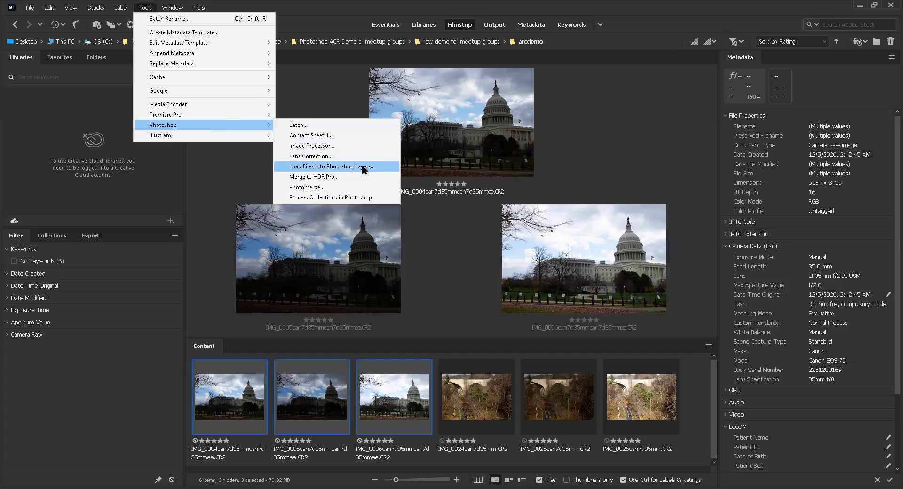
pyautogui.click(299, 147)
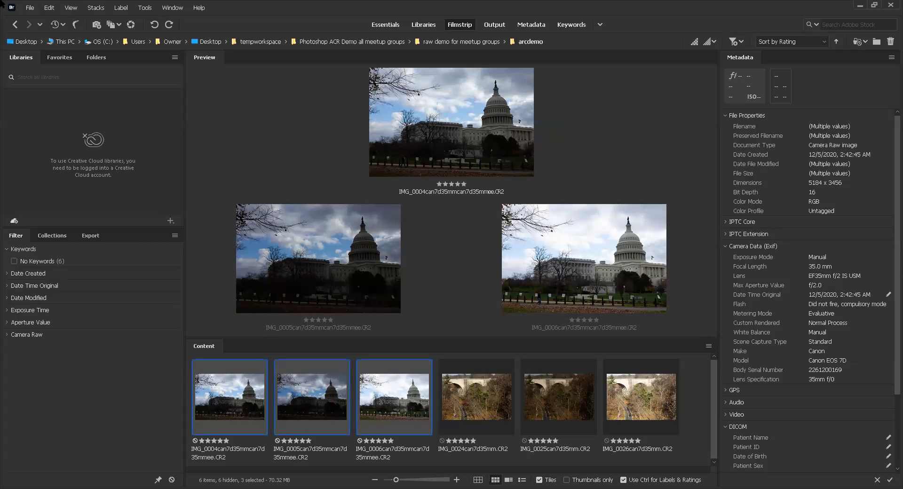
pyautogui.click(145, 8)
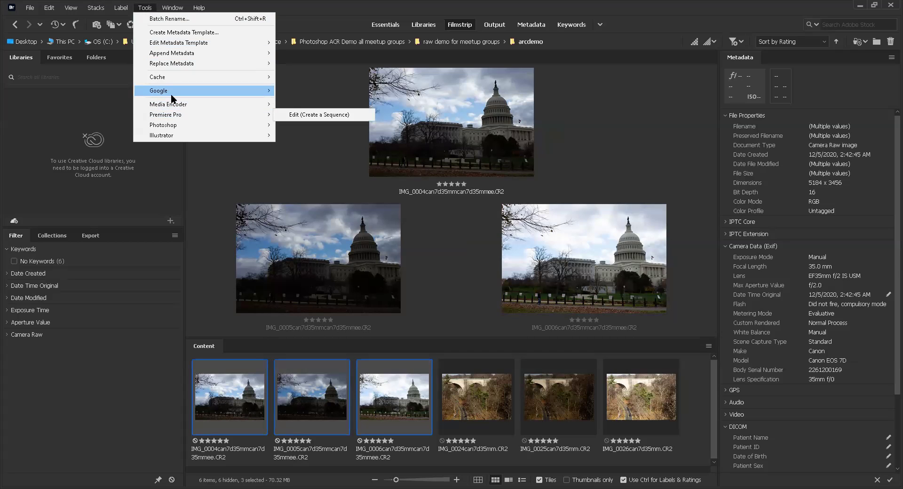
pyautogui.moveTo(171, 90)
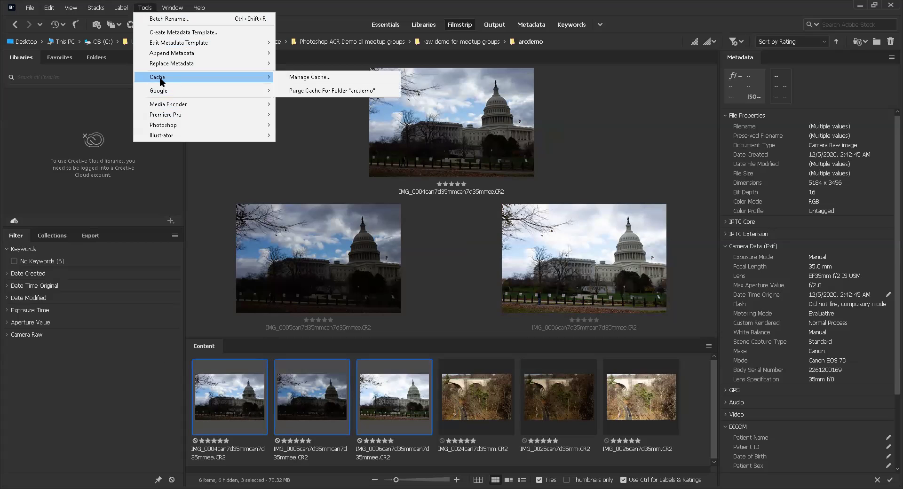
pyautogui.moveTo(175, 126)
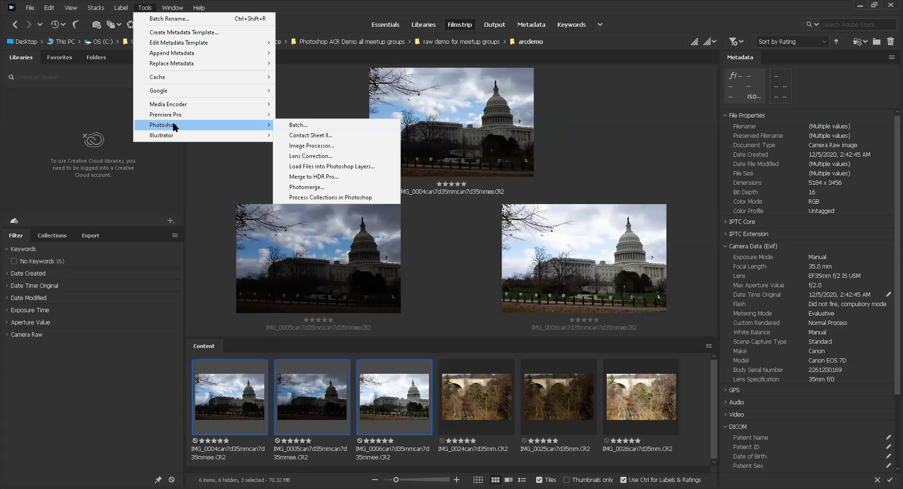
pyautogui.moveTo(175, 10)
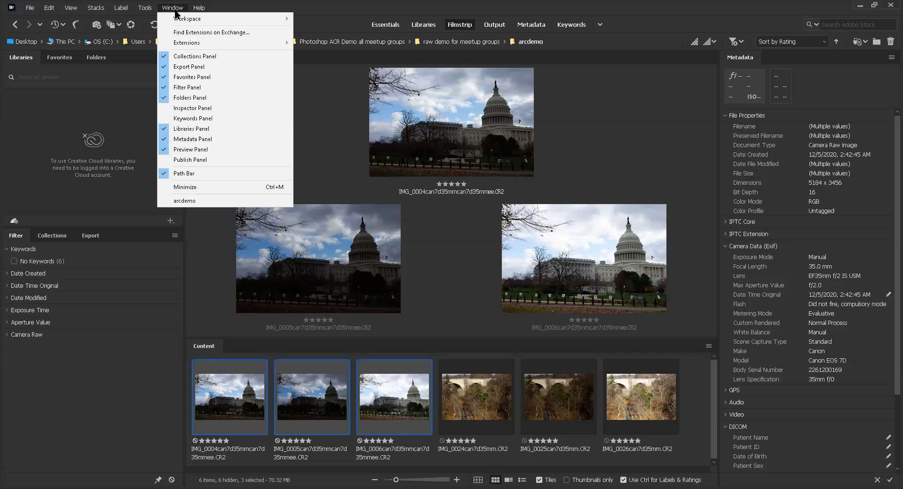
pyautogui.moveTo(45, 15)
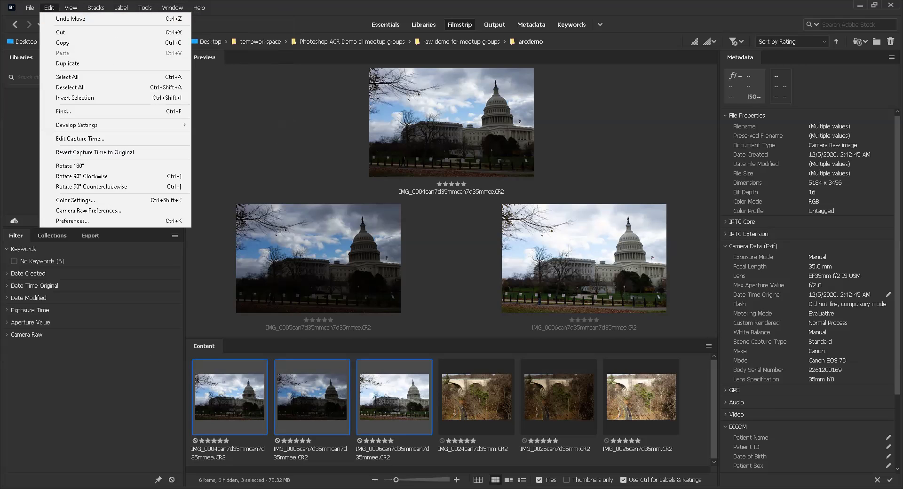
# Rotate the first Capitol photo by 180° and rotate it another 180° back to upright.
pyautogui.click(205, 404)
pyautogui.click(205, 404)
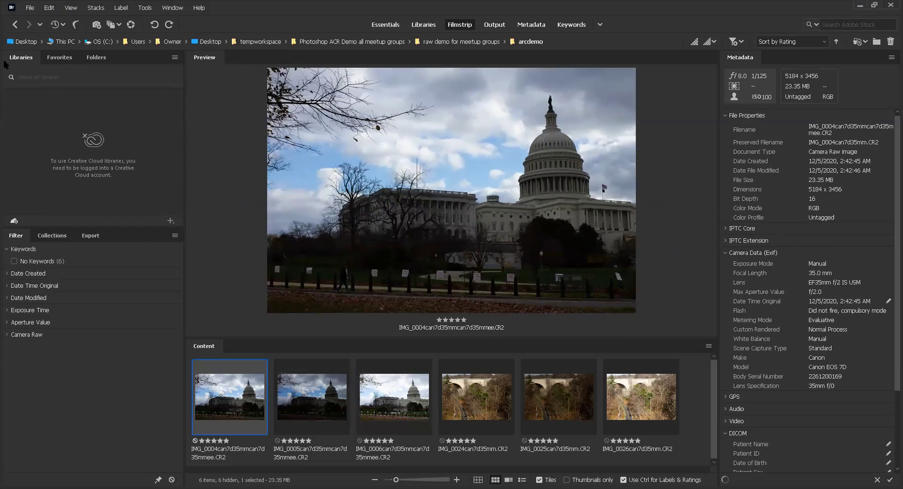
pyautogui.click(49, 9)
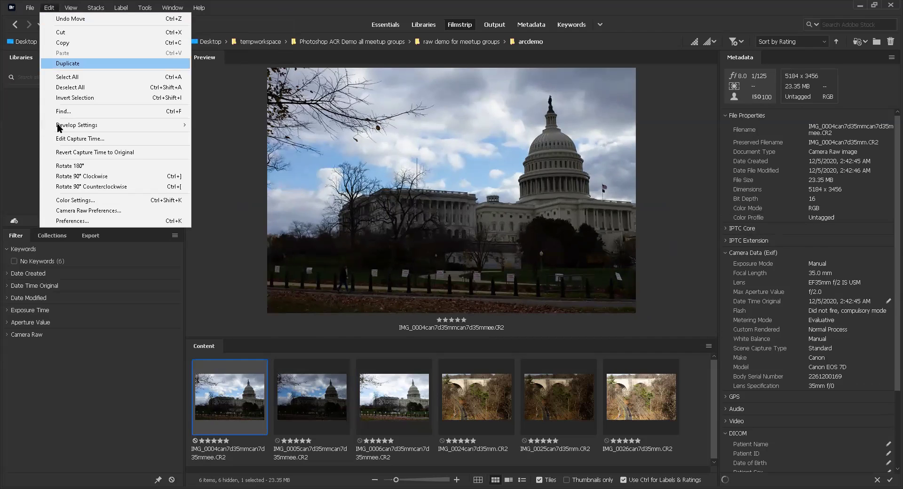
pyautogui.click(95, 167)
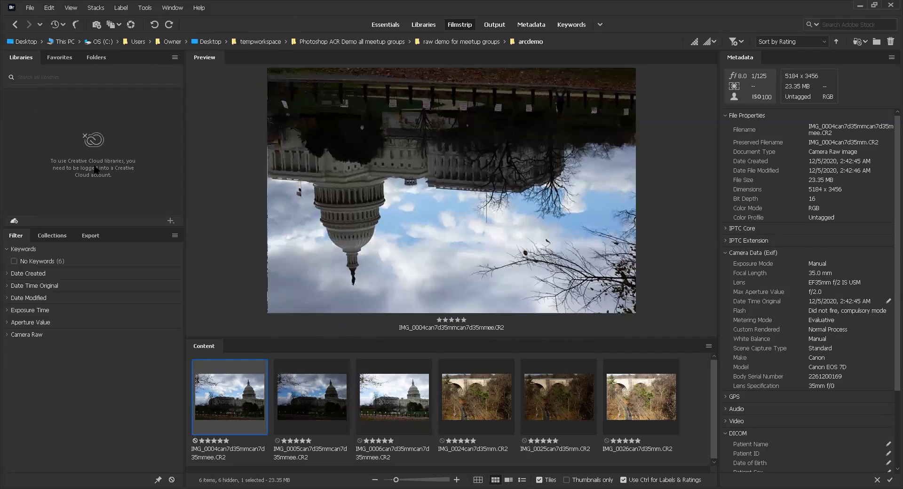
pyautogui.click(49, 7)
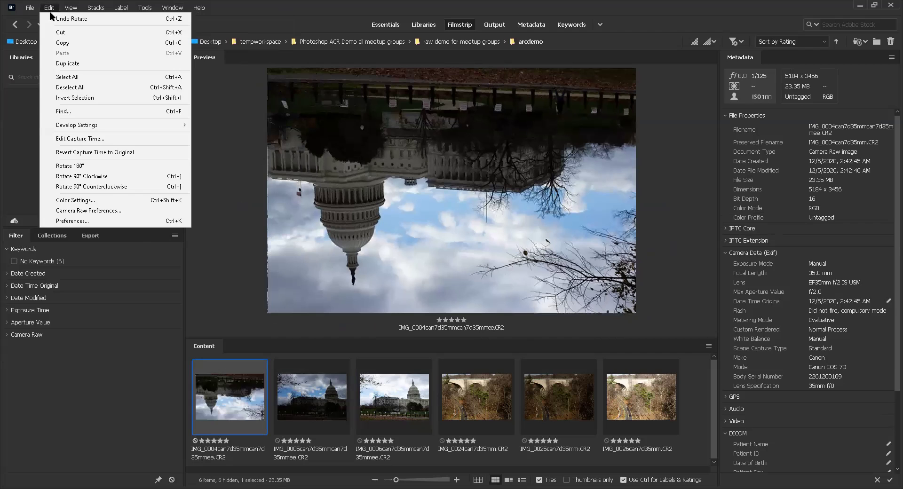
pyautogui.click(82, 168)
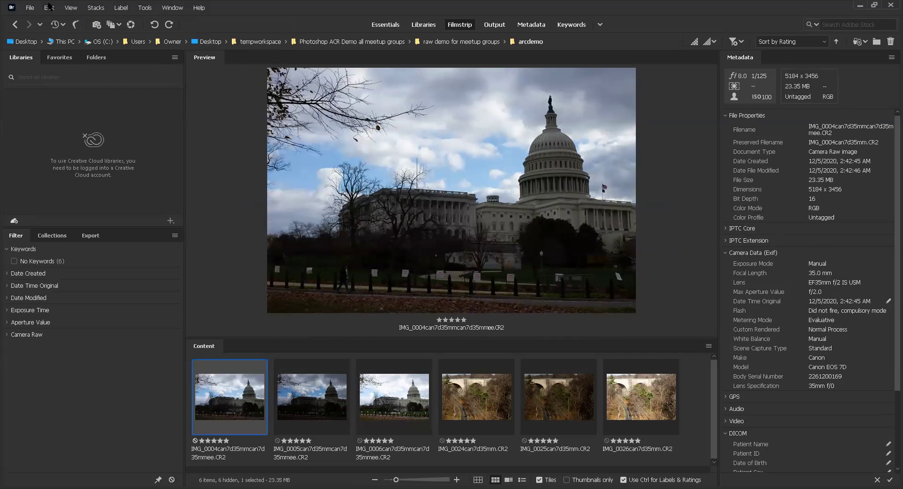
# Open the Bridge Preferences and review the General, Cache, Cache Management and Export settings.
pyautogui.click(49, 6)
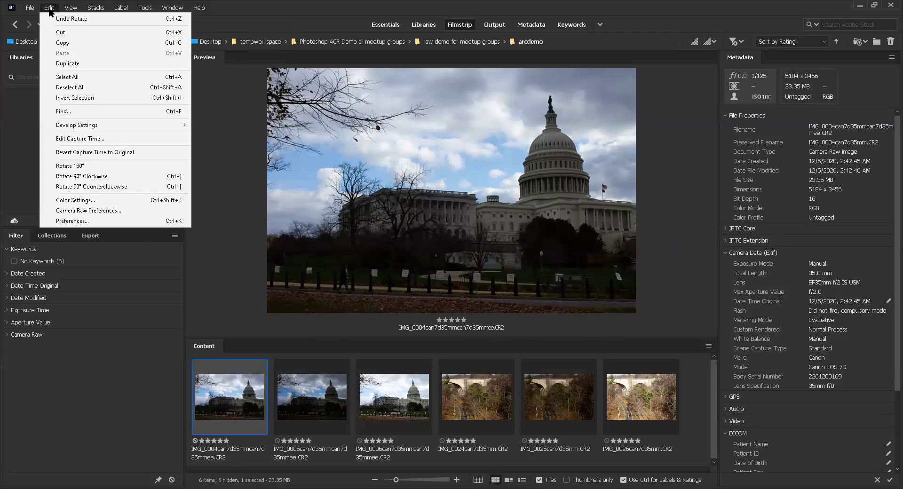
pyautogui.click(102, 221)
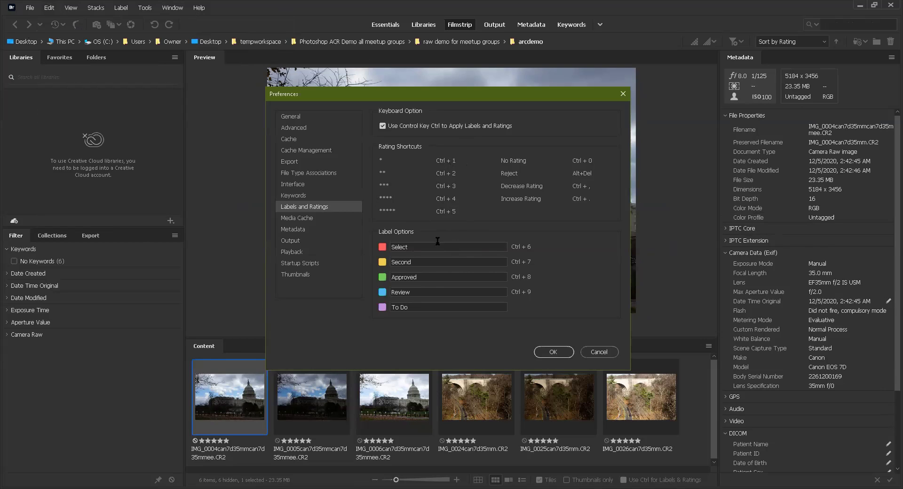
pyautogui.click(294, 117)
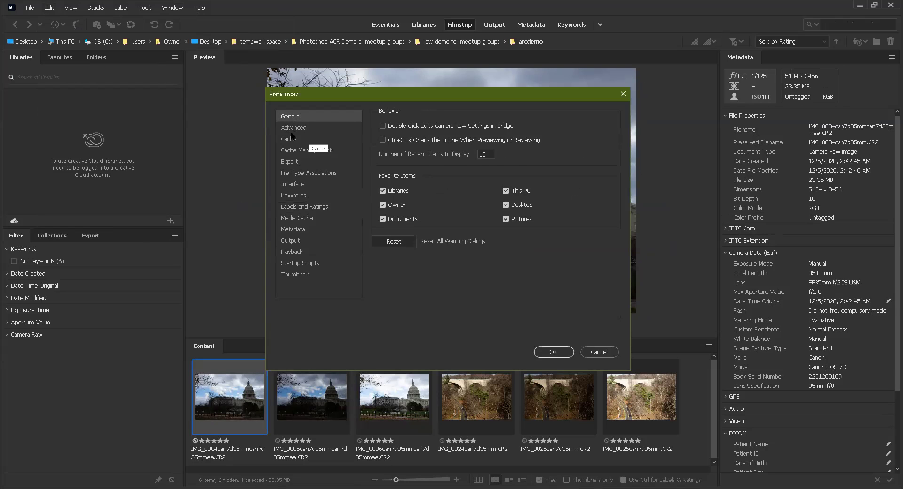
pyautogui.click(292, 135)
pyautogui.click(295, 149)
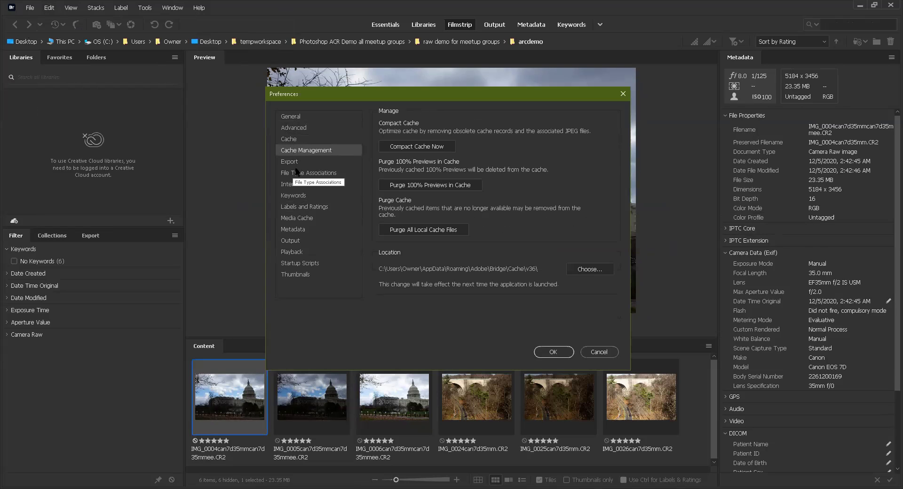
pyautogui.click(297, 172)
pyautogui.click(292, 163)
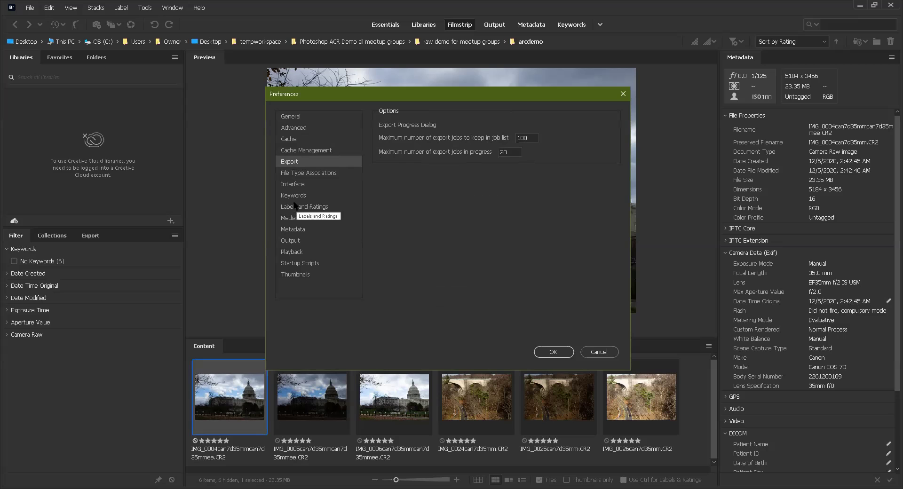
# Review the preferences from File Type Associations through Media Cache and the Startup Scripts, and close the dialog without changes.
pyautogui.click(309, 172)
pyautogui.click(302, 185)
pyautogui.click(297, 196)
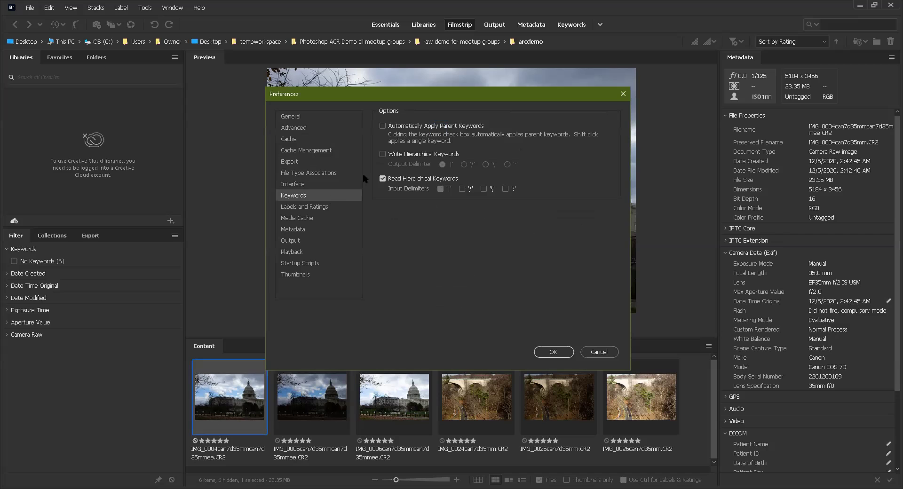
pyautogui.click(307, 208)
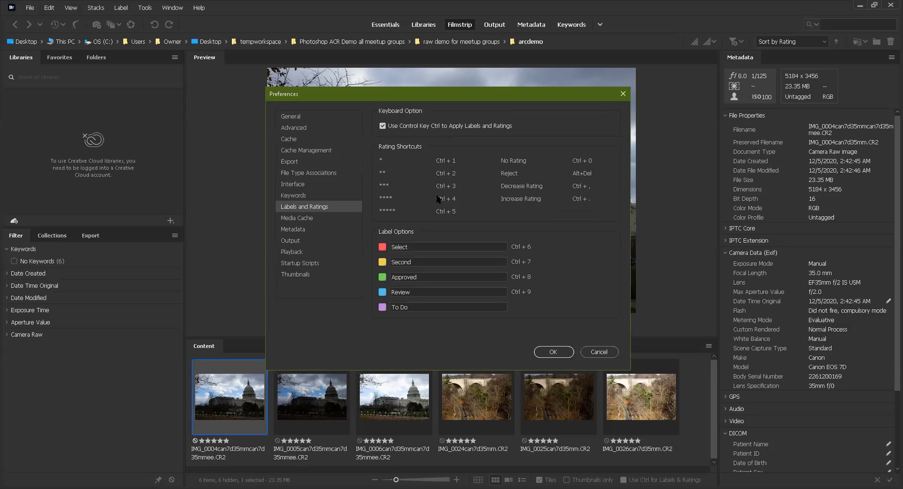
pyautogui.click(306, 217)
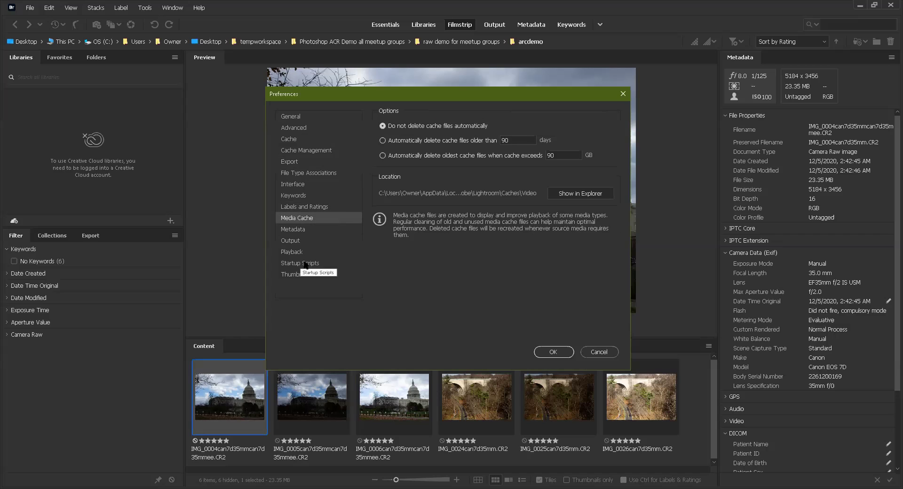
pyautogui.click(304, 265)
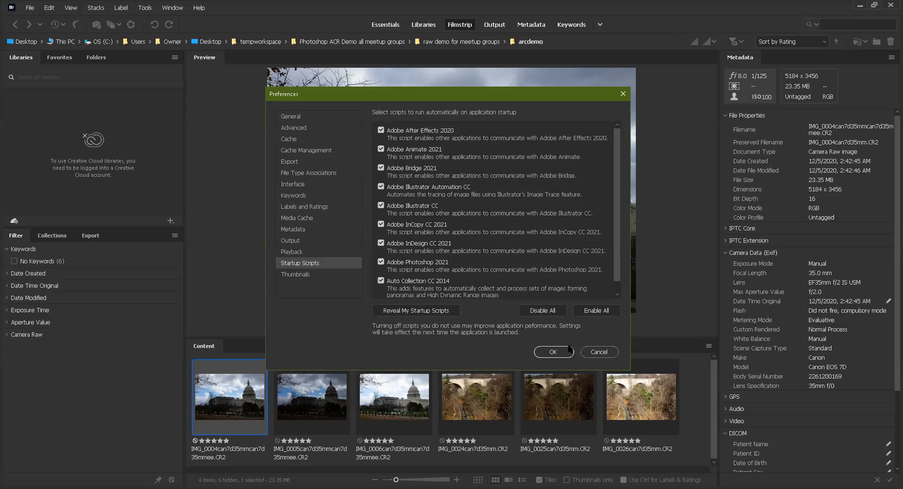
pyautogui.click(594, 355)
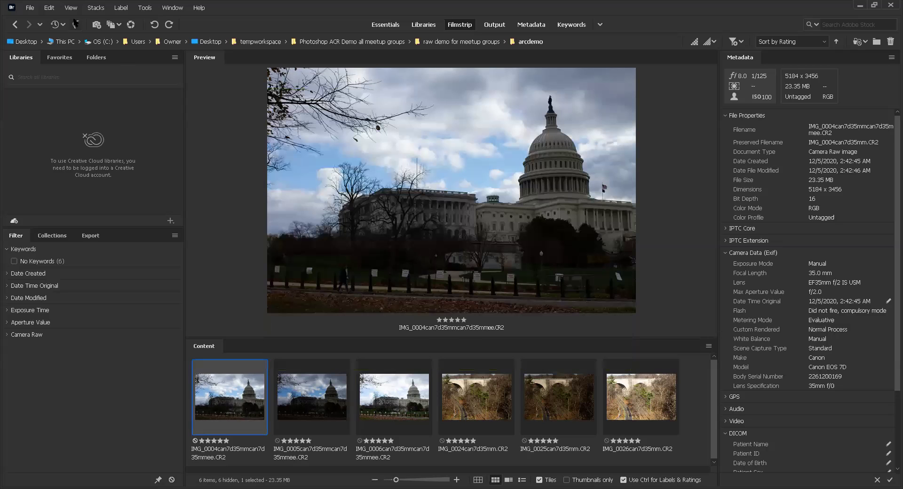
# Switch to the Essentials workspace to view its layout and return to the Filmstrip workspace.
pyautogui.click(48, 8)
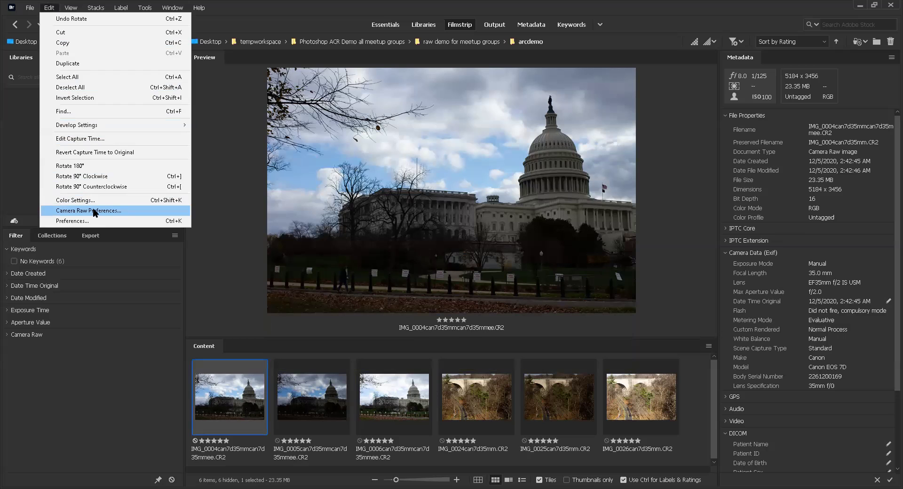
pyautogui.moveTo(67, 11)
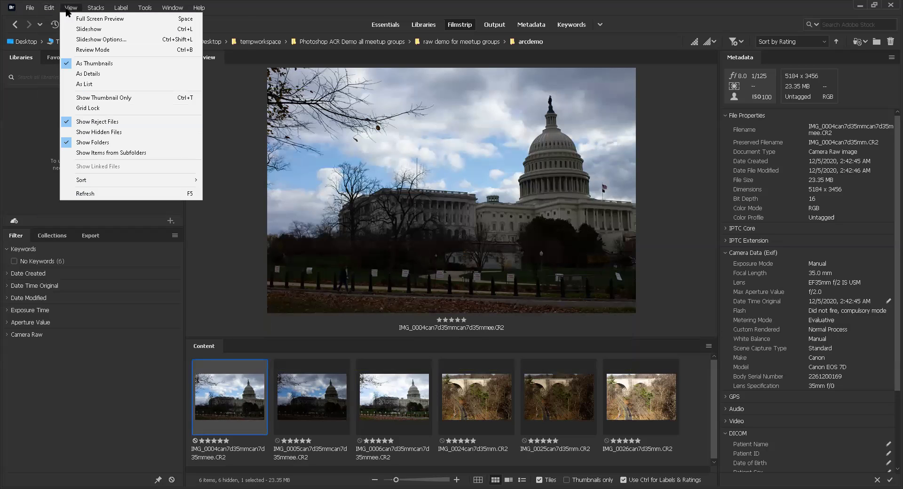
pyautogui.moveTo(121, 11)
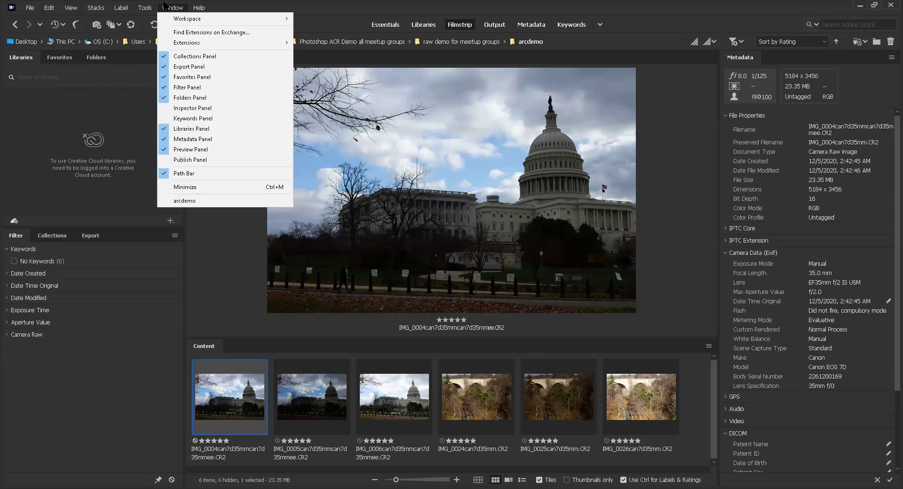
pyautogui.moveTo(178, 20)
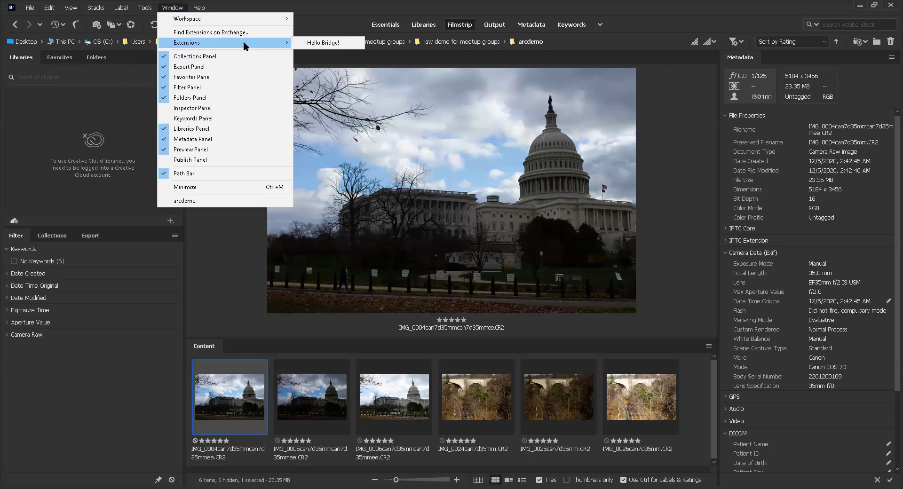
pyautogui.moveTo(242, 18)
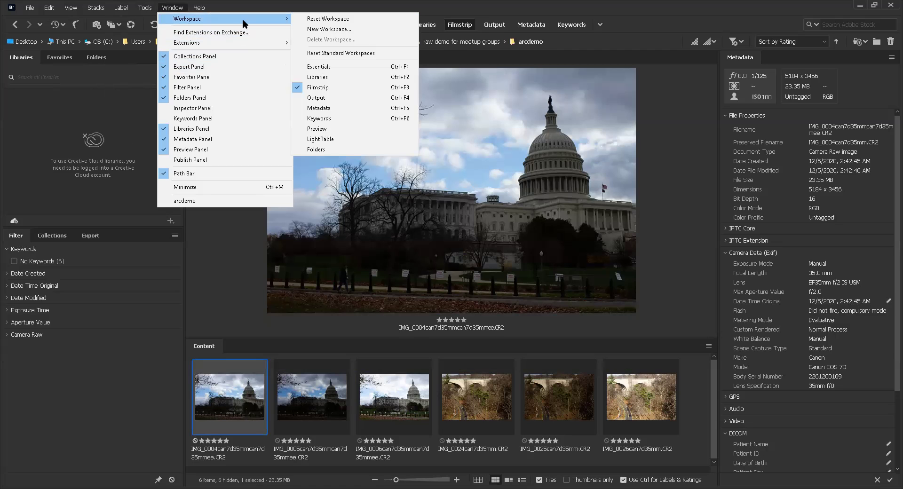
pyautogui.click(319, 68)
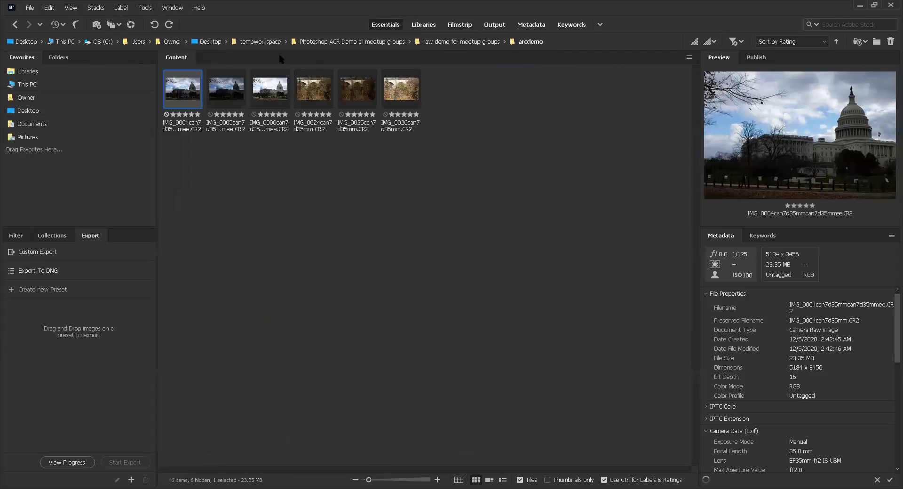
pyautogui.click(172, 8)
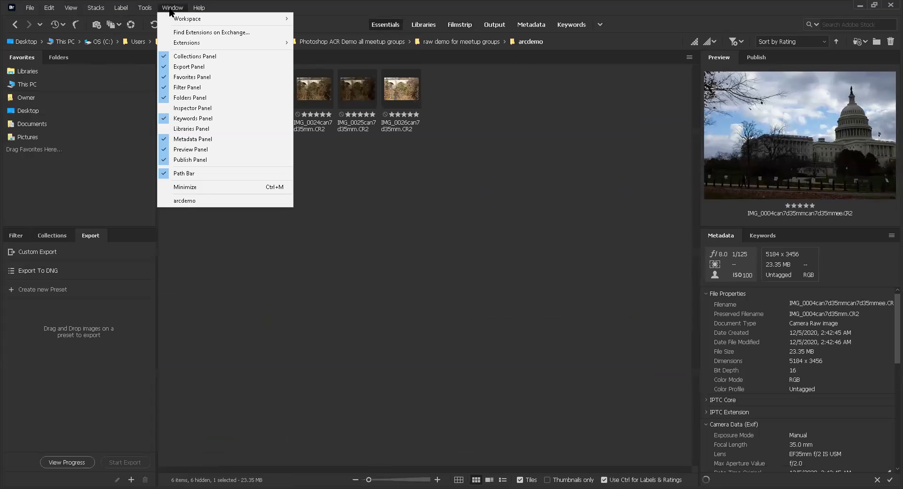
pyautogui.moveTo(221, 18)
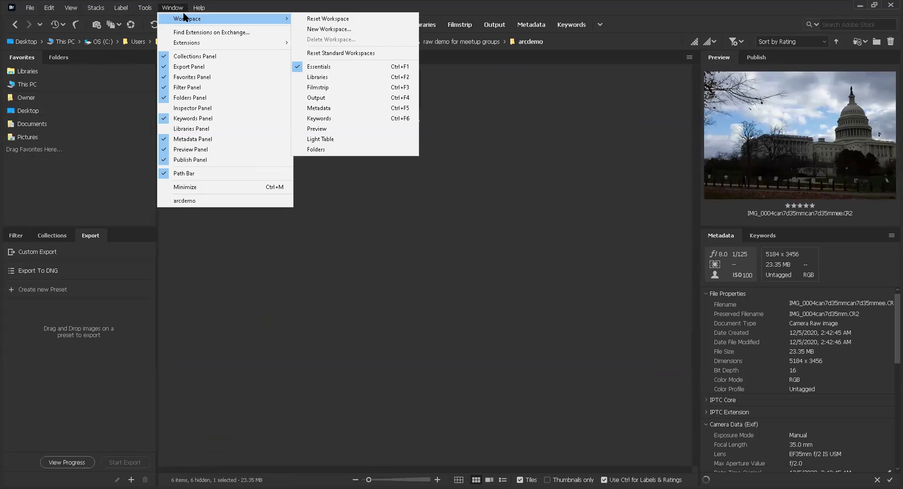
pyautogui.click(330, 87)
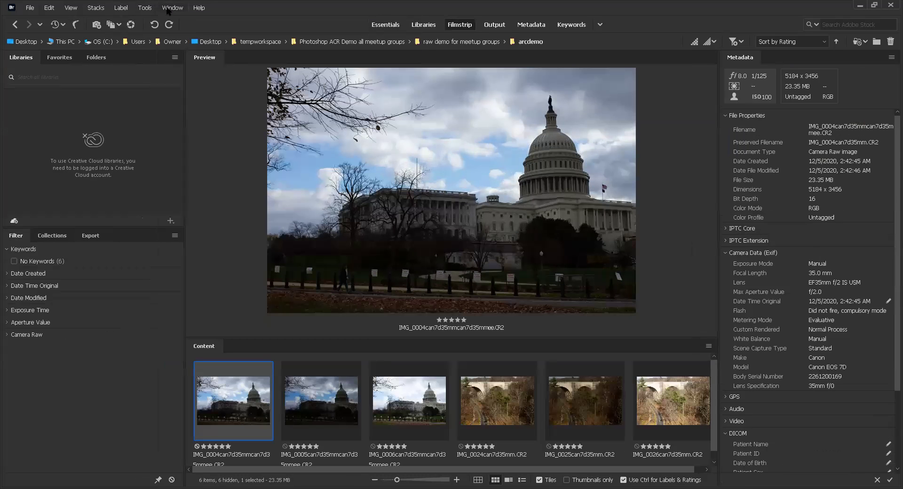
# View the Keywords and Folders workspace layouts and return to the Filmstrip workspace.
pyautogui.click(167, 9)
pyautogui.moveTo(200, 22)
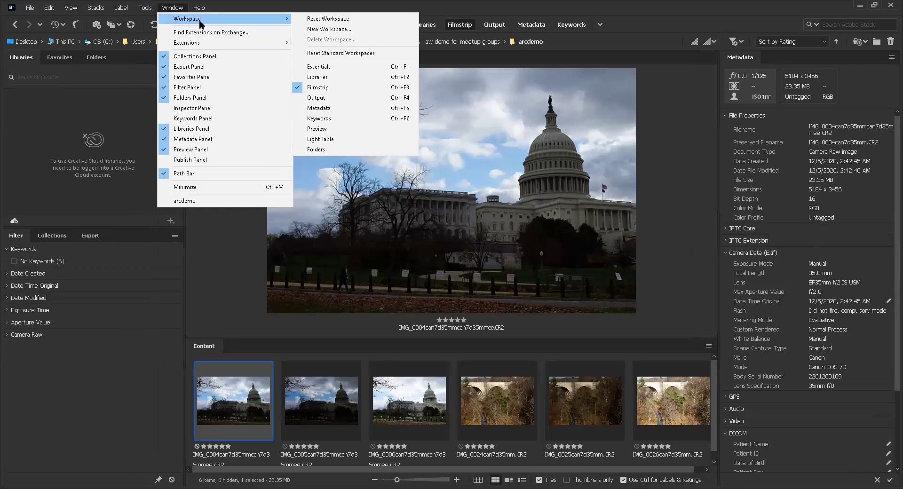
pyautogui.click(332, 115)
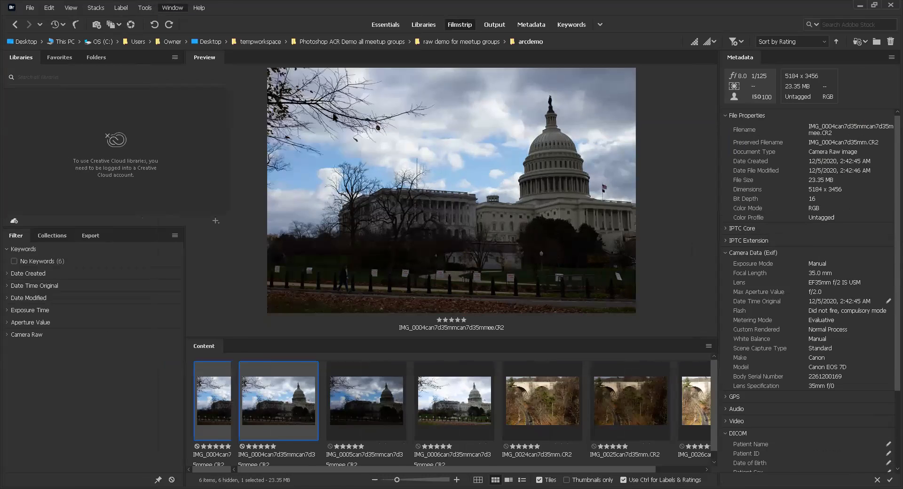
pyautogui.click(172, 8)
pyautogui.moveTo(185, 22)
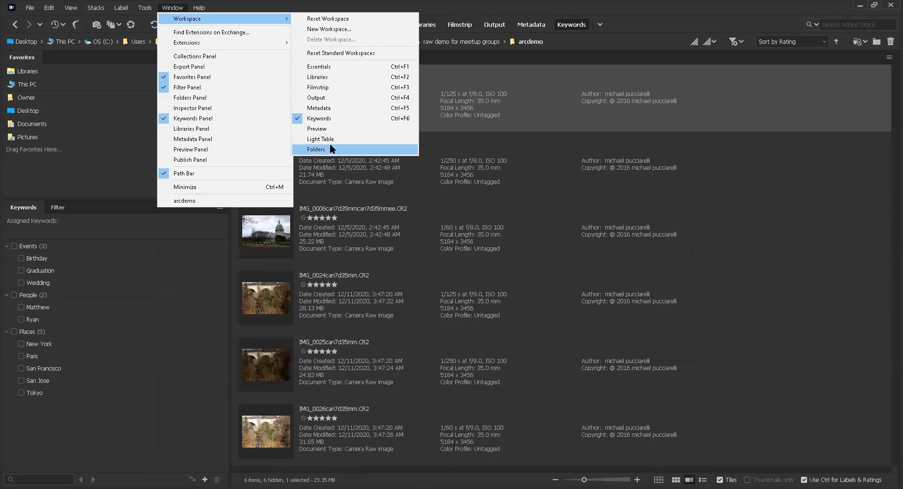
pyautogui.click(330, 148)
pyautogui.click(172, 7)
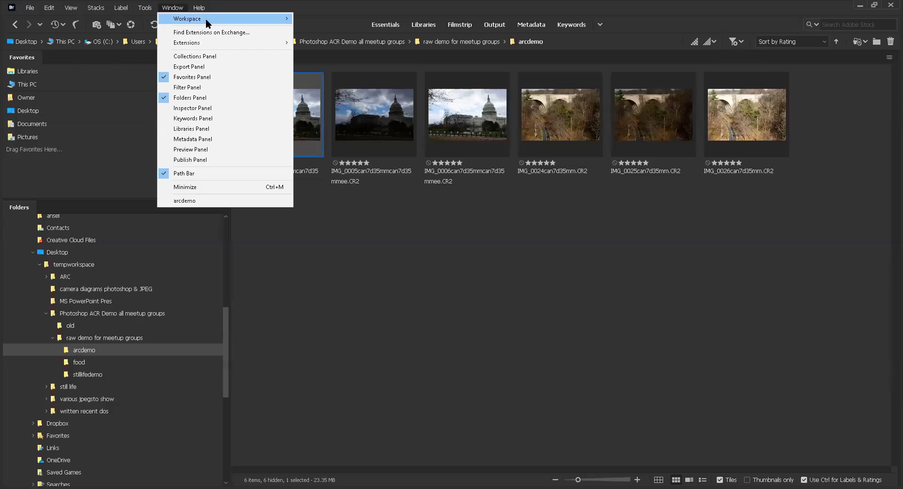
pyautogui.moveTo(206, 23)
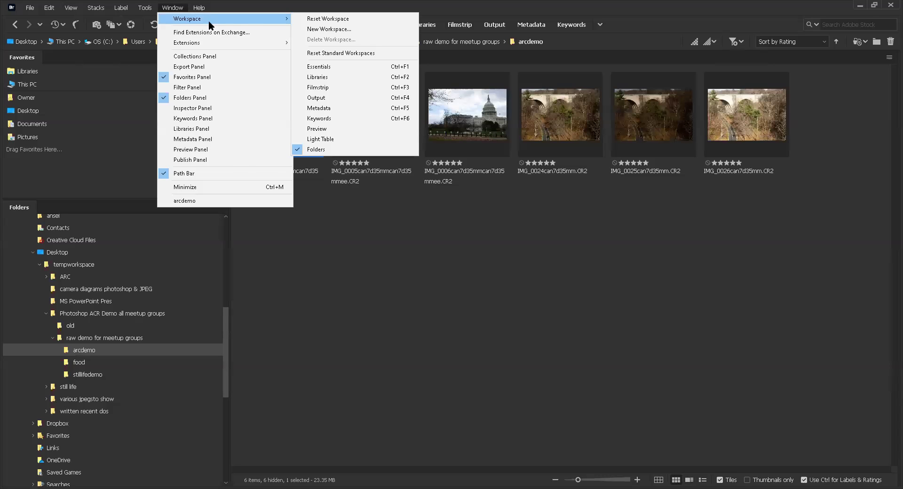
pyautogui.click(324, 86)
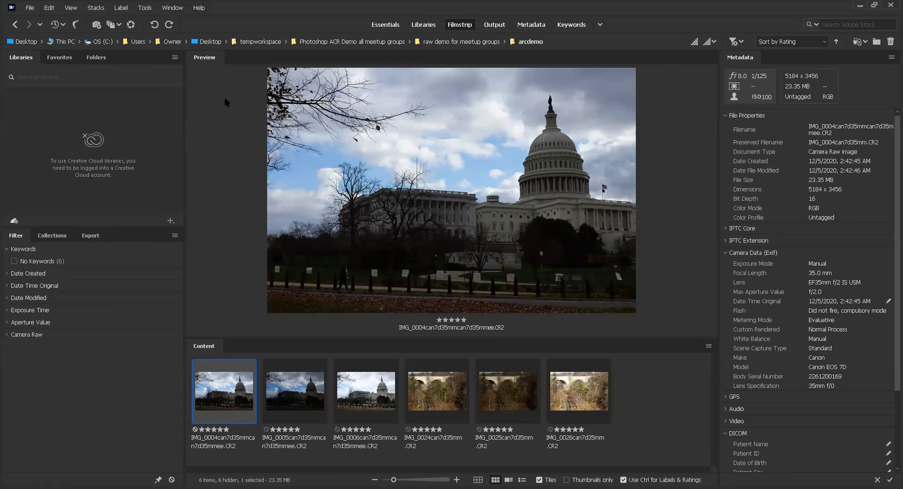
# Display the photos in the arcdemo folder as a list.
pyautogui.click(74, 8)
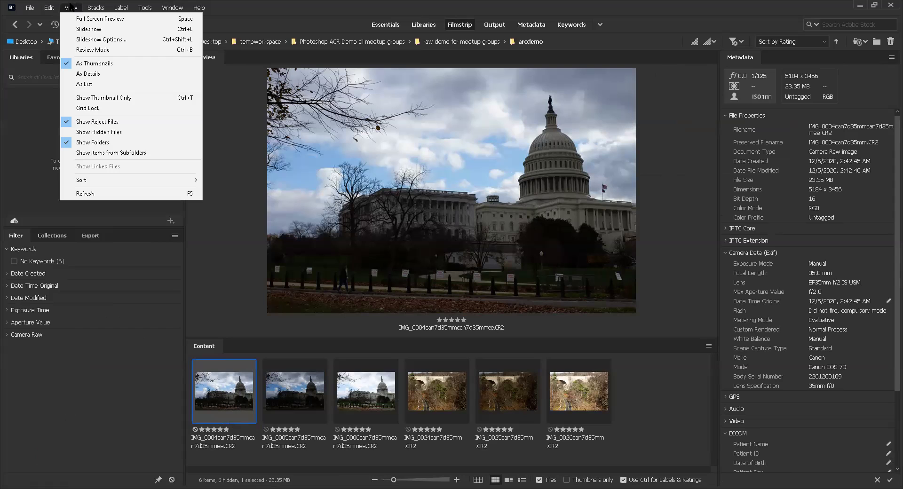
pyautogui.click(85, 84)
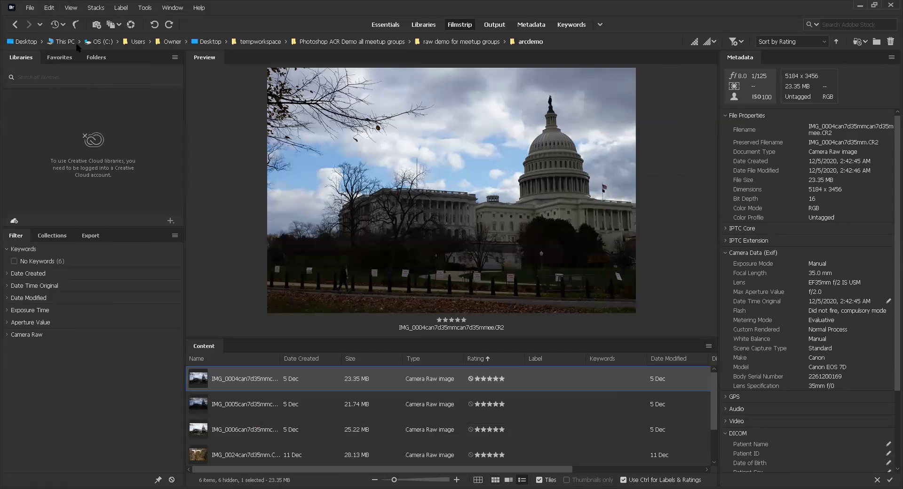
pyautogui.click(70, 10)
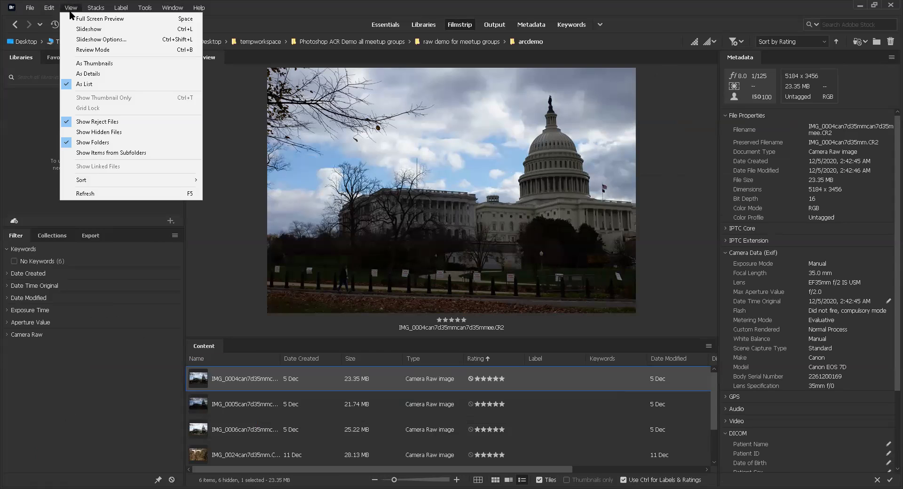
pyautogui.click(92, 85)
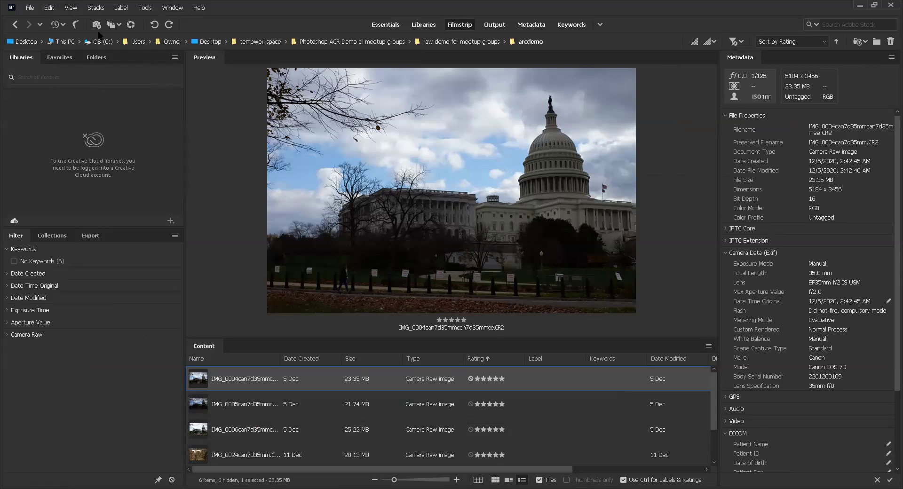
# Display the folder's photos as details and switch them back to thumbnails.
pyautogui.click(69, 8)
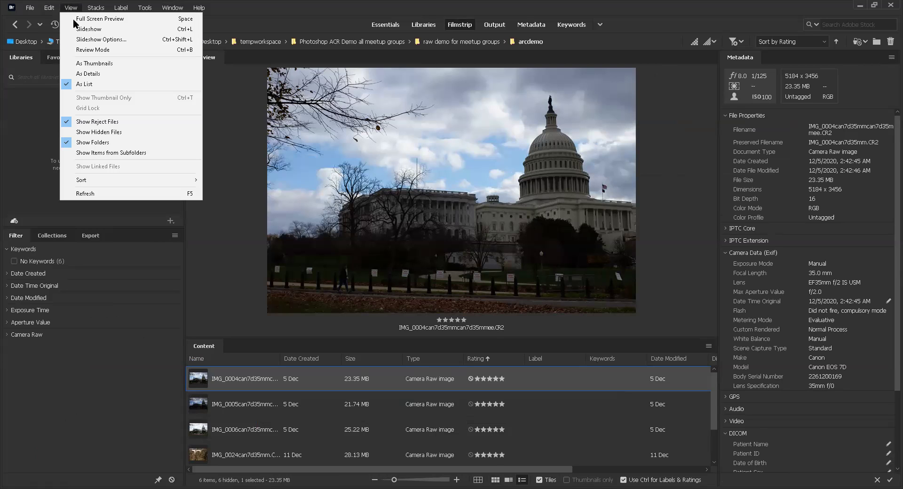
pyautogui.click(92, 74)
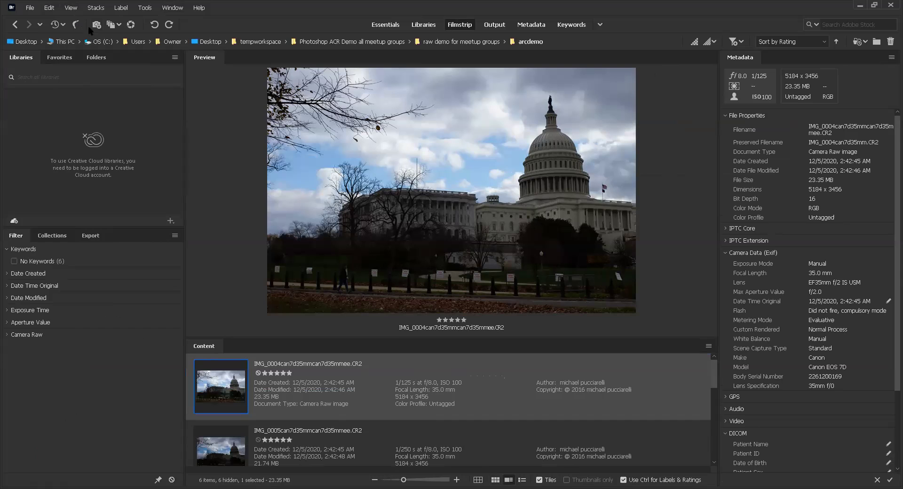
pyautogui.click(66, 10)
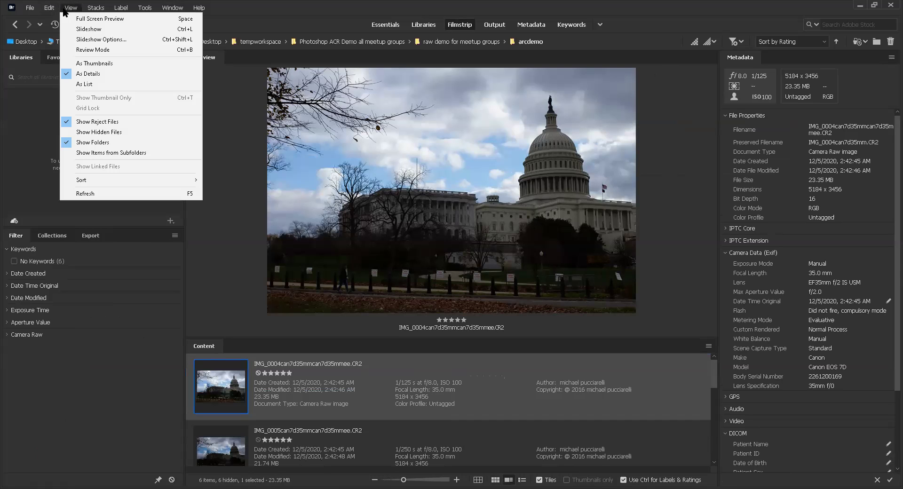
pyautogui.click(90, 74)
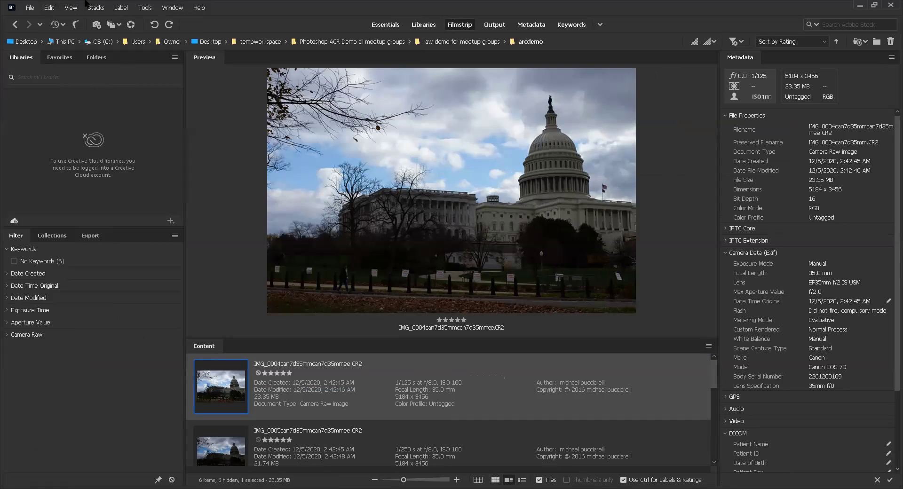
pyautogui.click(71, 9)
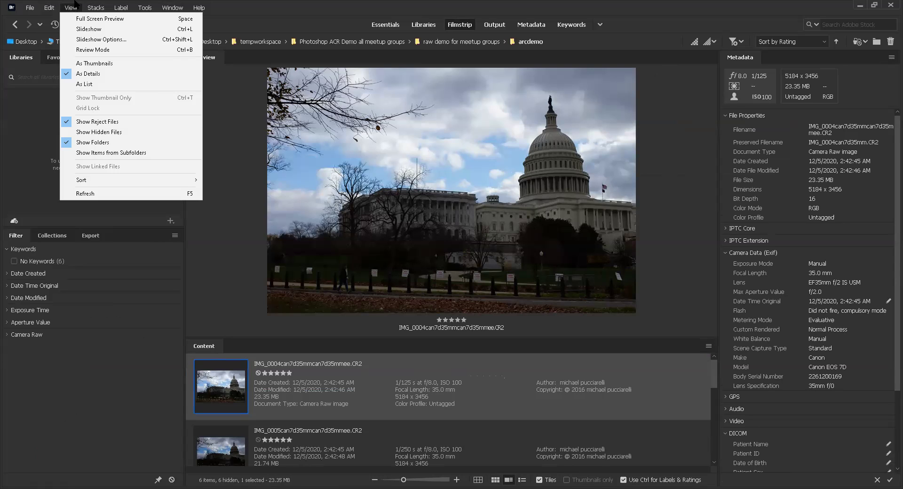
pyautogui.click(97, 64)
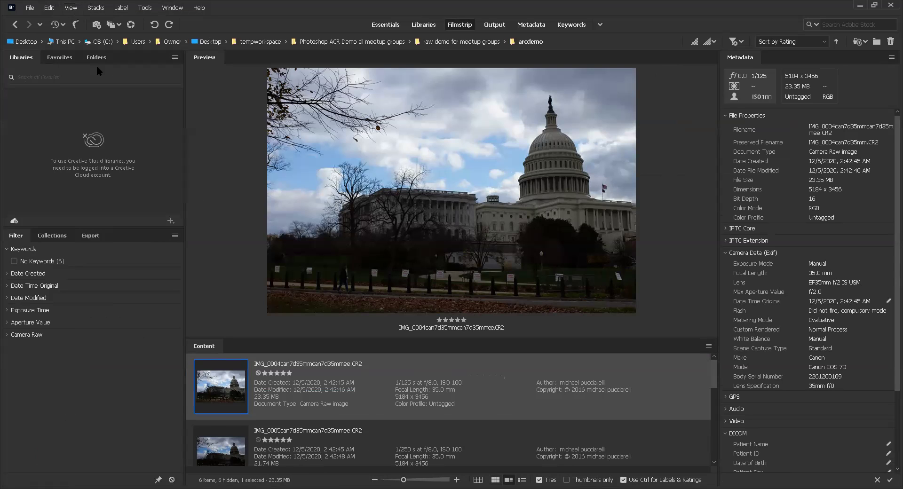
pyautogui.click(30, 8)
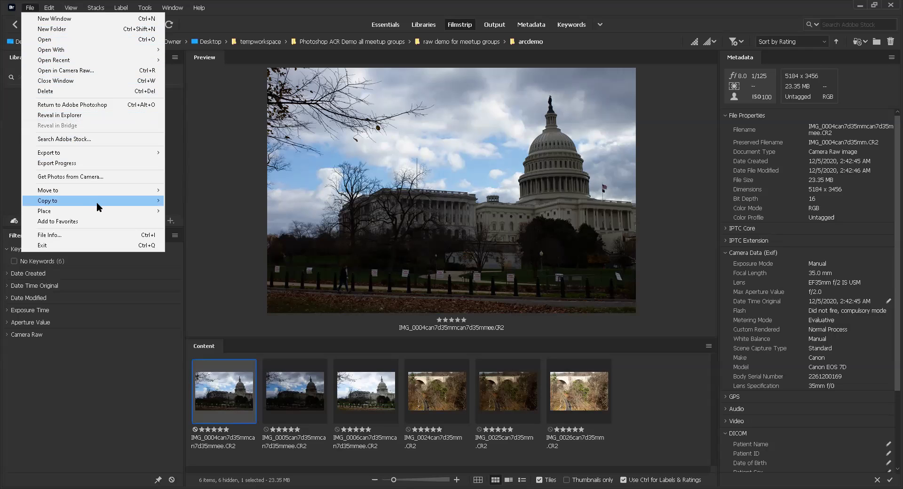
pyautogui.moveTo(59, 12)
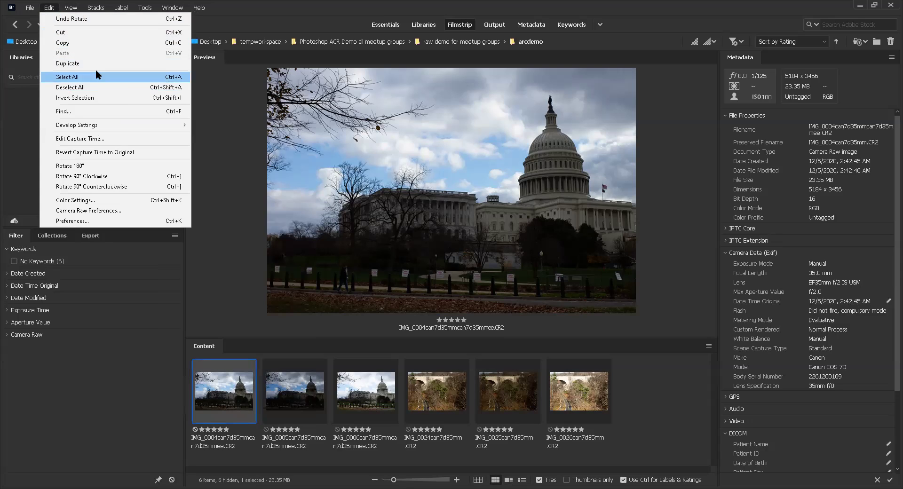
pyautogui.moveTo(94, 9)
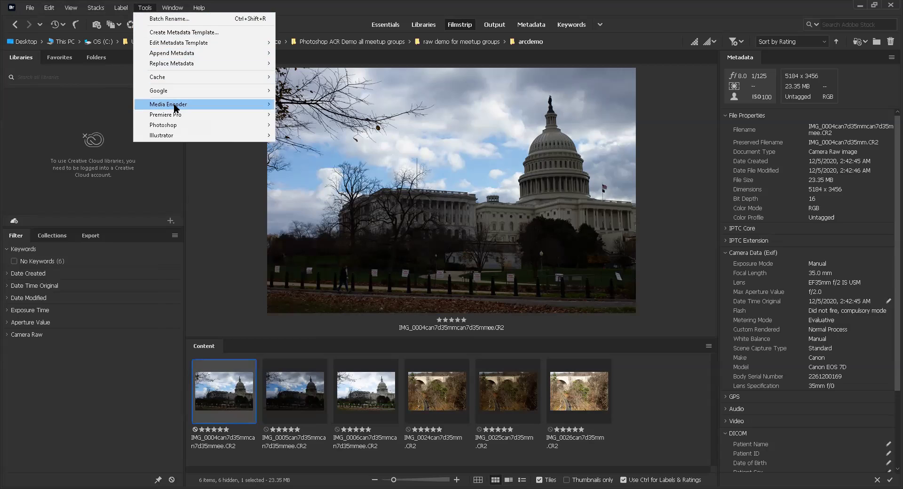
pyautogui.moveTo(176, 109)
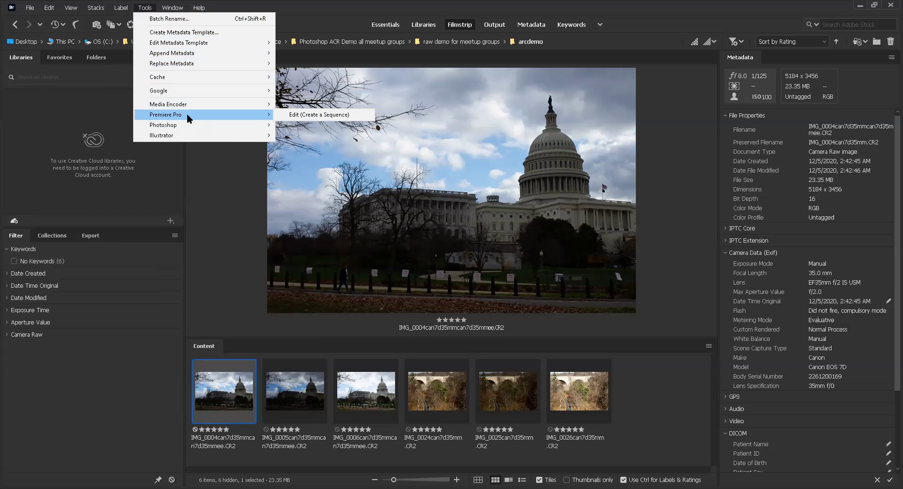
pyautogui.moveTo(173, 137)
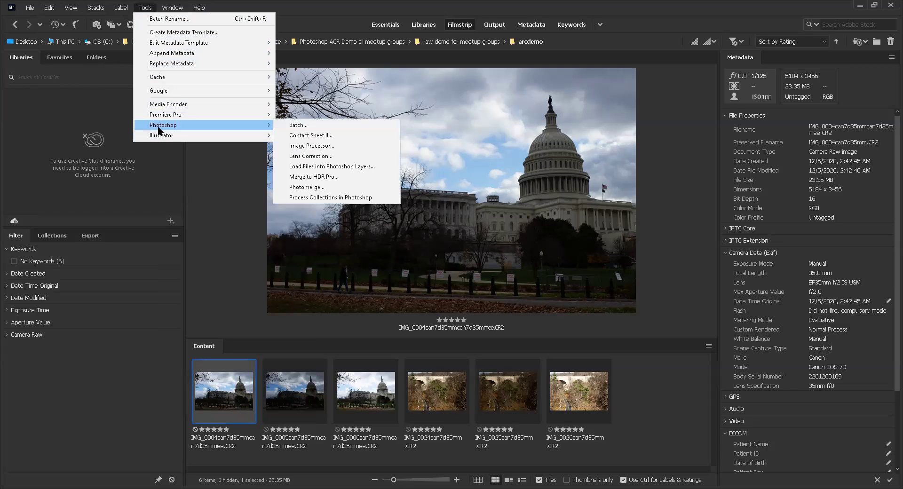
# Hide the Collections panel in the Filmstrip workspace.
pyautogui.moveTo(177, 7)
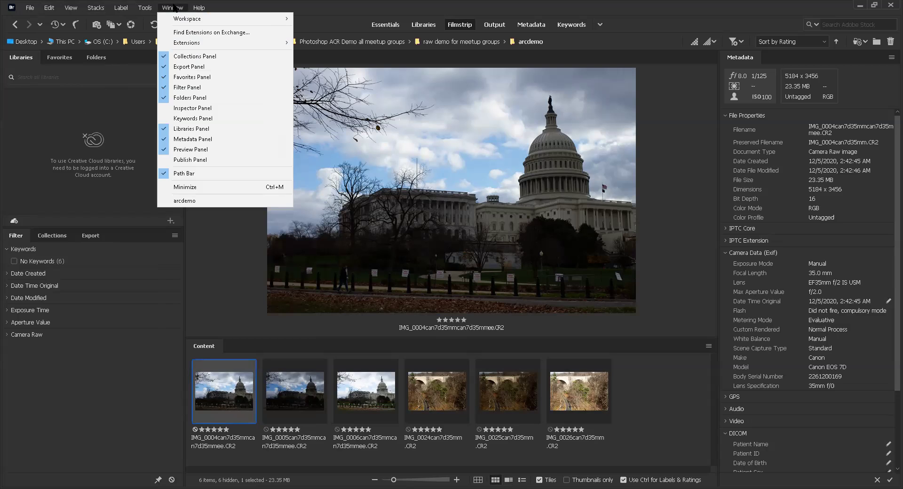
pyautogui.moveTo(183, 46)
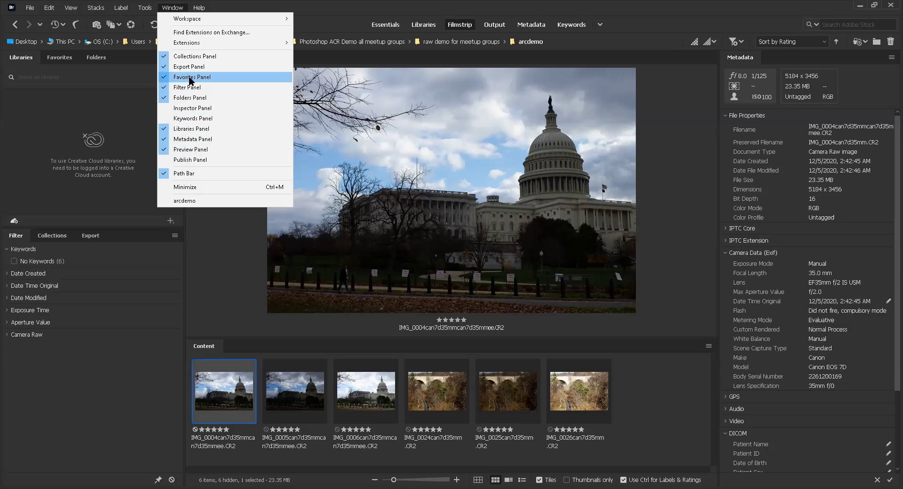
pyautogui.click(187, 60)
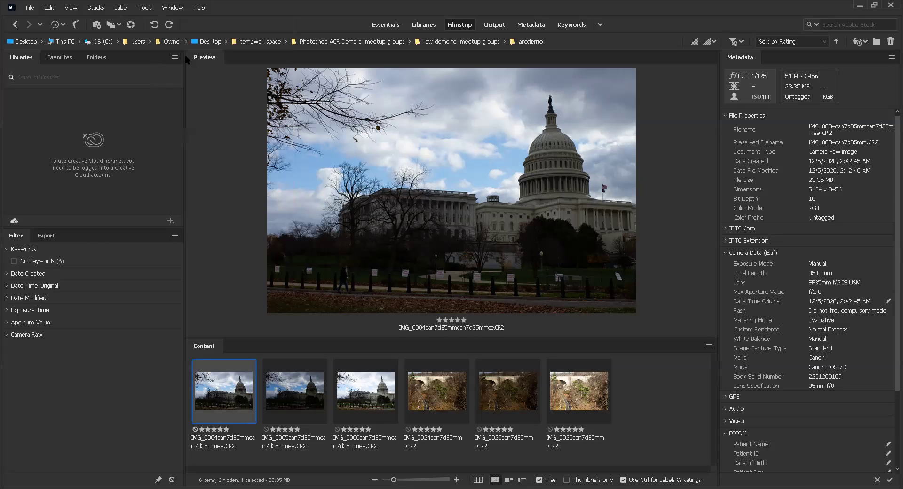
# Hide the Favorites panel and show it again.
pyautogui.click(170, 8)
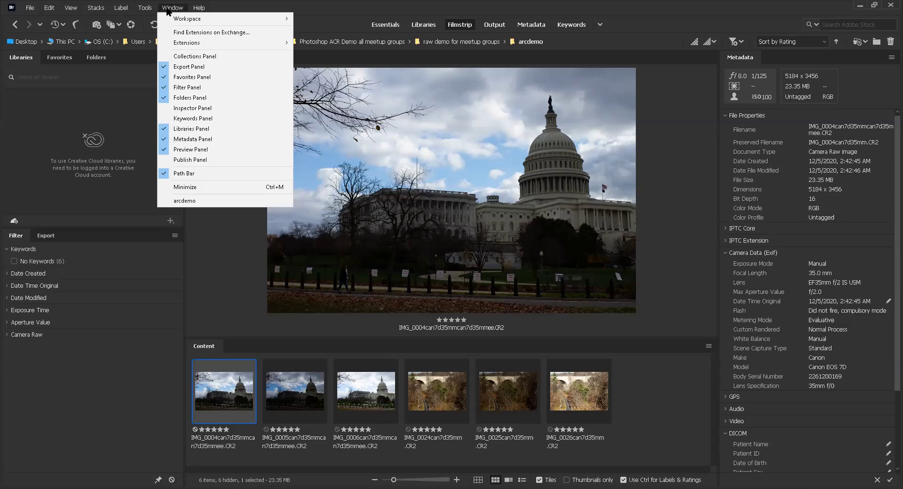
pyautogui.click(185, 77)
pyautogui.click(171, 9)
pyautogui.click(188, 78)
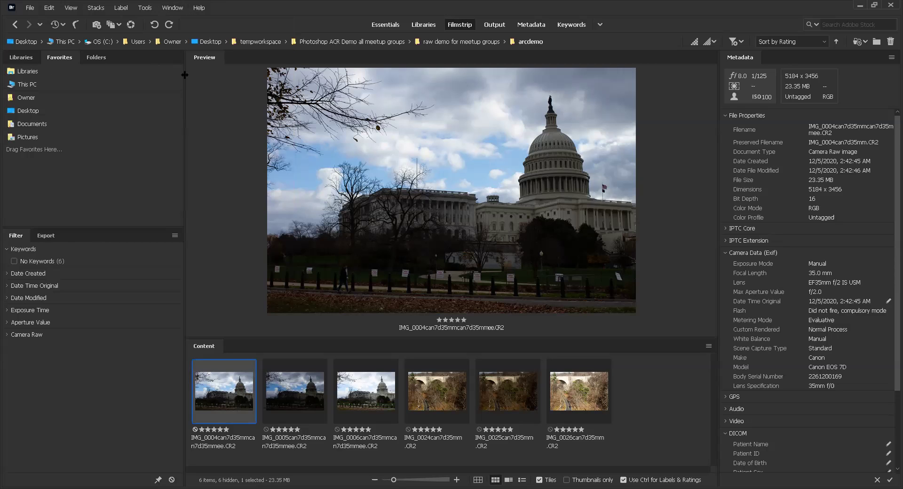
# Show the Keywords panel in the Filmstrip workspace.
pyautogui.click(172, 8)
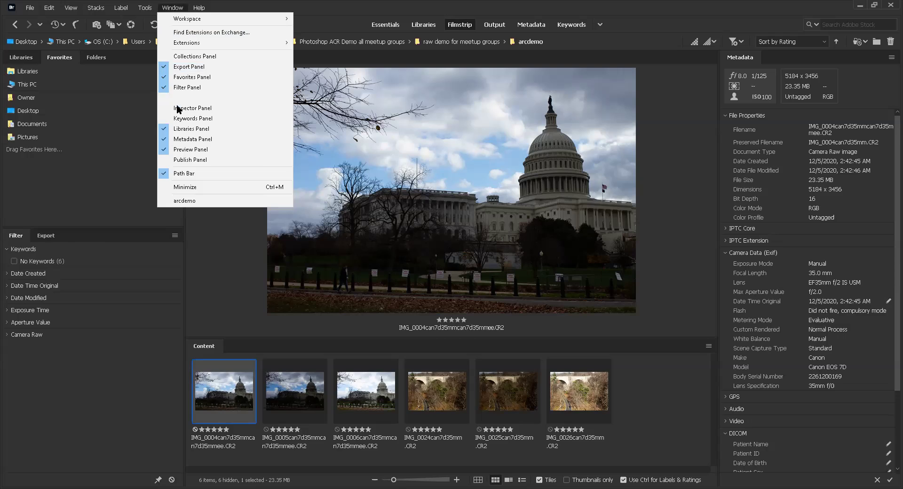
pyautogui.click(186, 119)
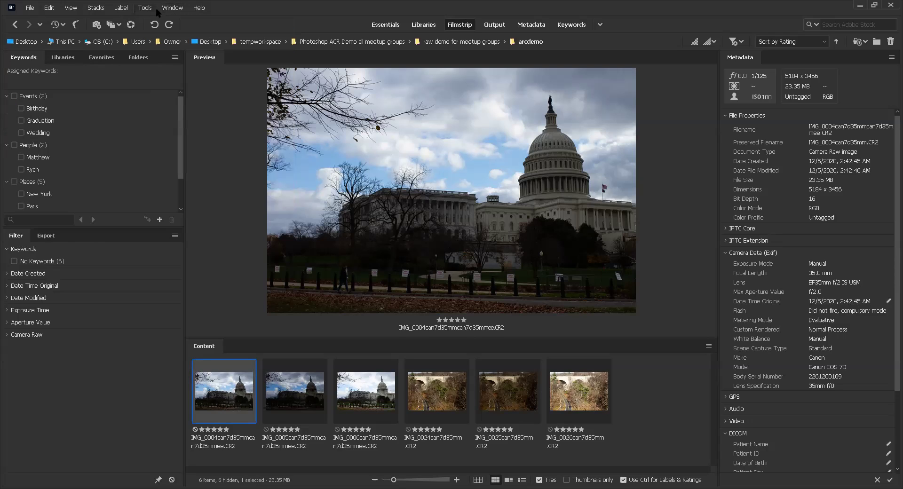
# Hide the Preview panel and show it again.
pyautogui.click(172, 8)
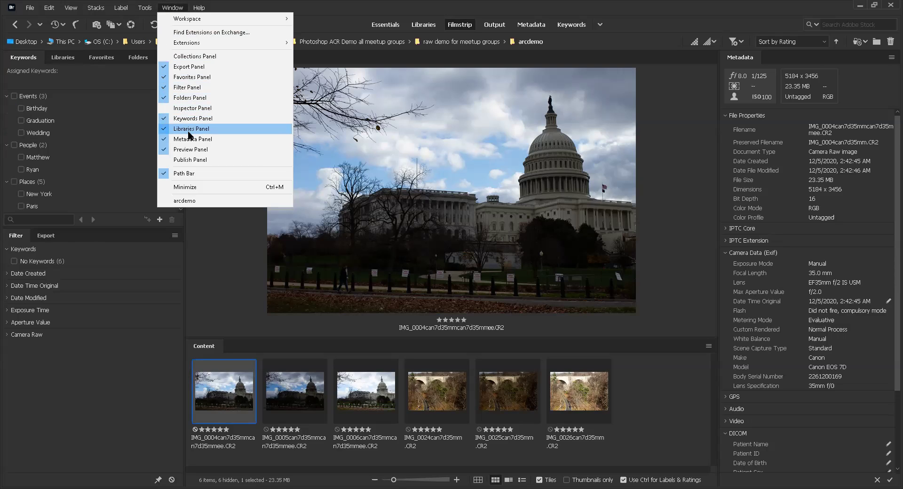
pyautogui.click(192, 150)
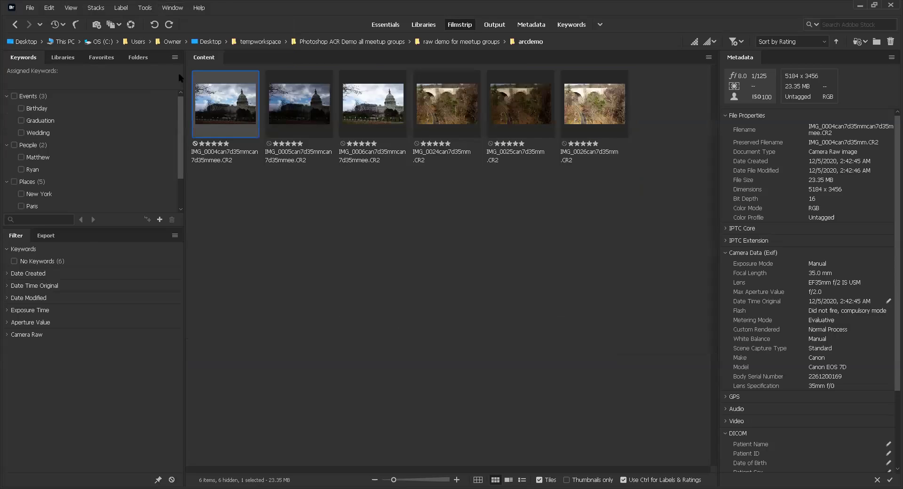
pyautogui.click(169, 7)
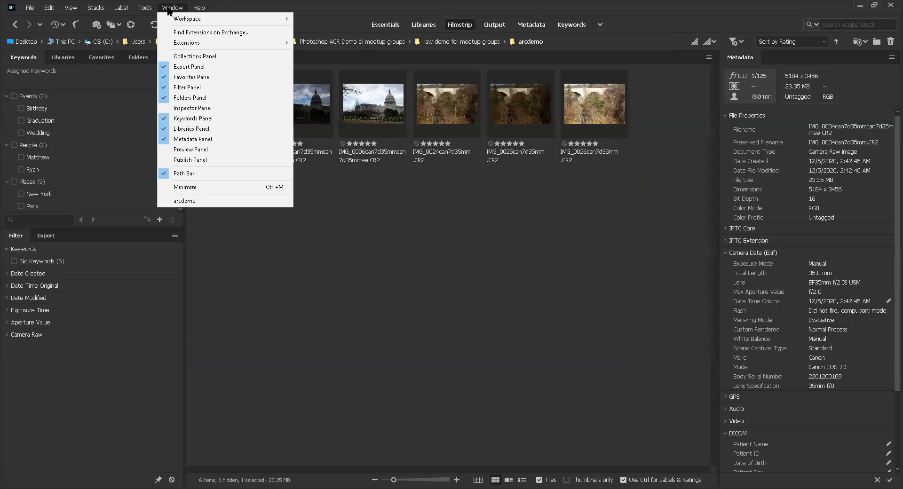
pyautogui.click(182, 149)
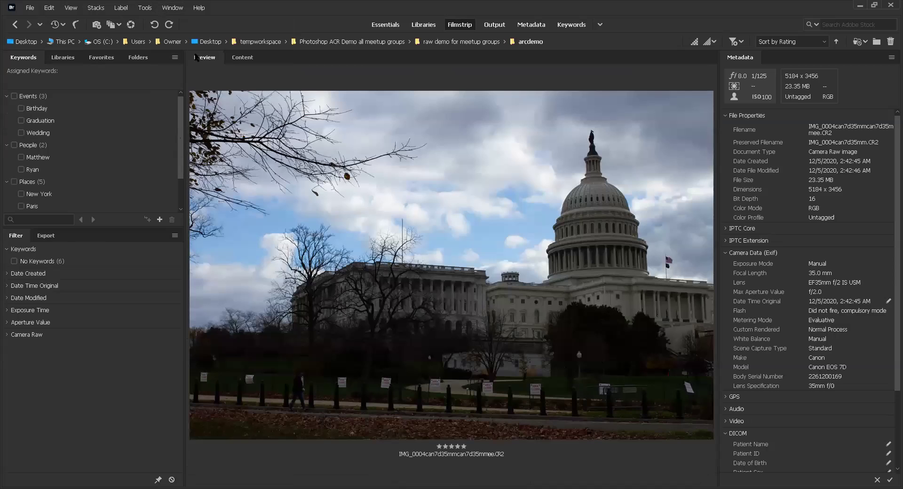
# Show the Inspector panel in the Filmstrip workspace.
pyautogui.click(172, 7)
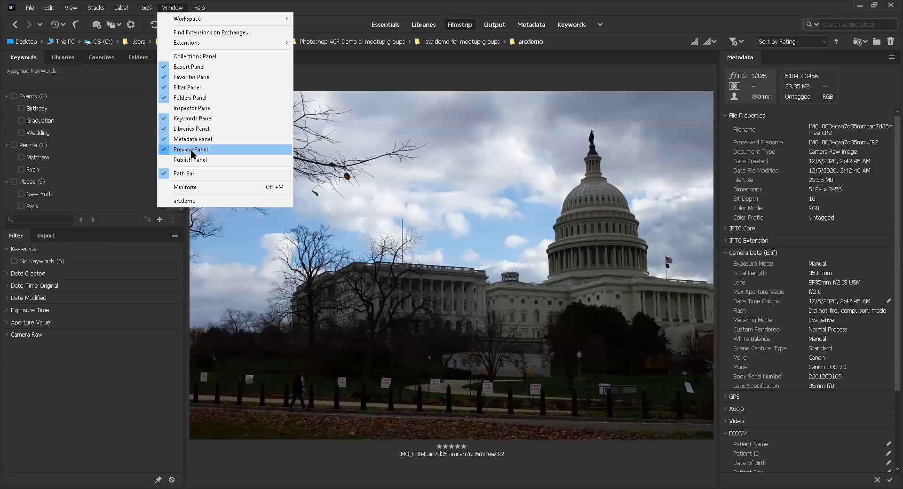
pyautogui.click(191, 108)
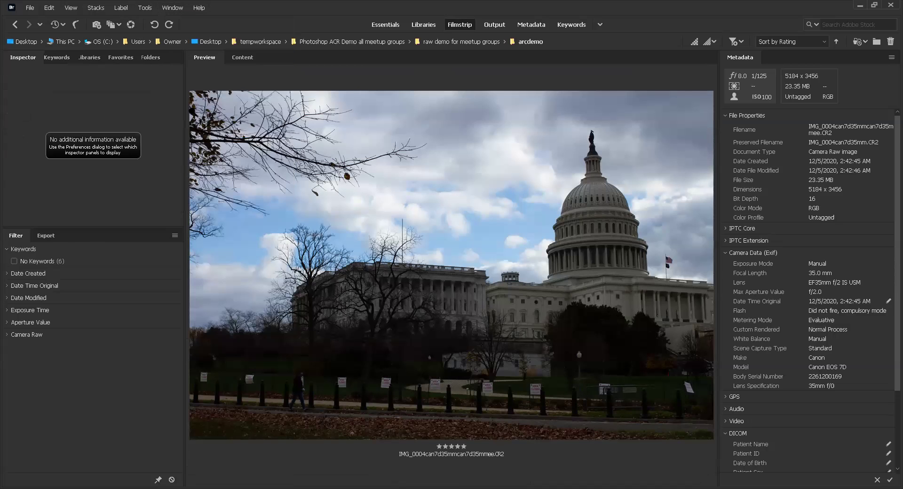
pyautogui.click(173, 9)
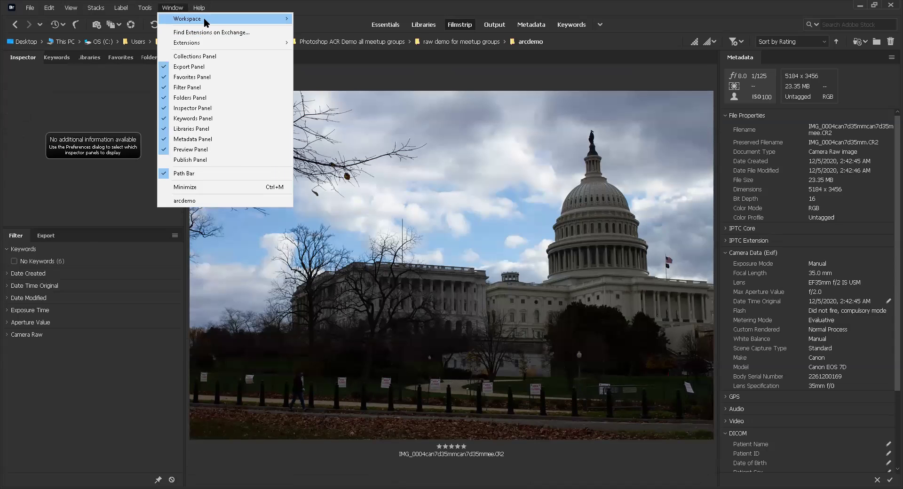
pyautogui.moveTo(202, 19)
pyautogui.click(317, 87)
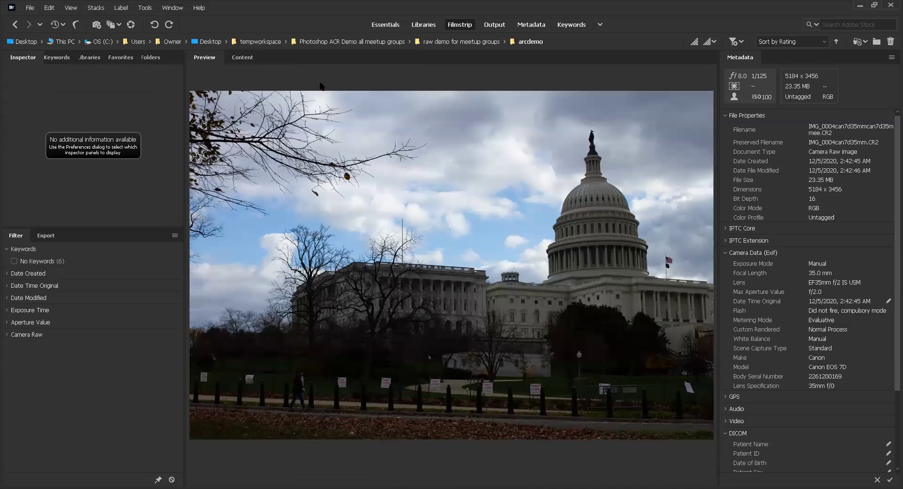
# Hide the Libraries panel and the Preview panel.
pyautogui.click(171, 8)
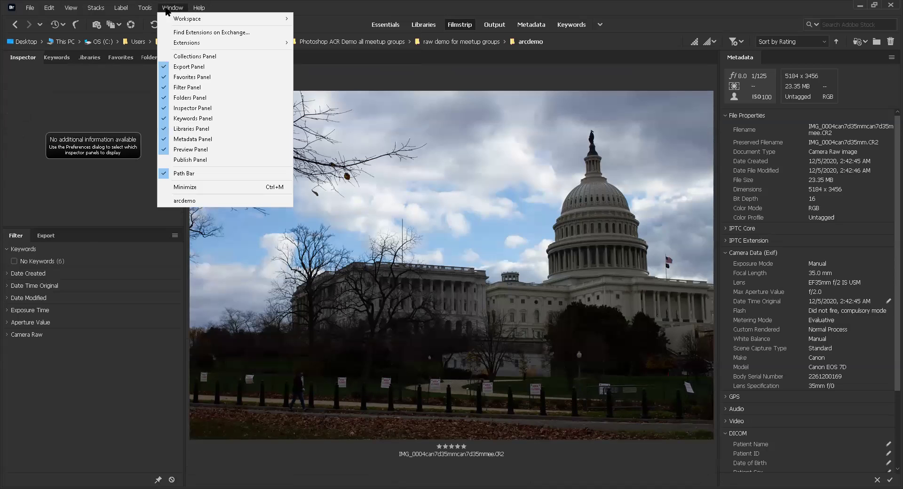
pyautogui.click(189, 130)
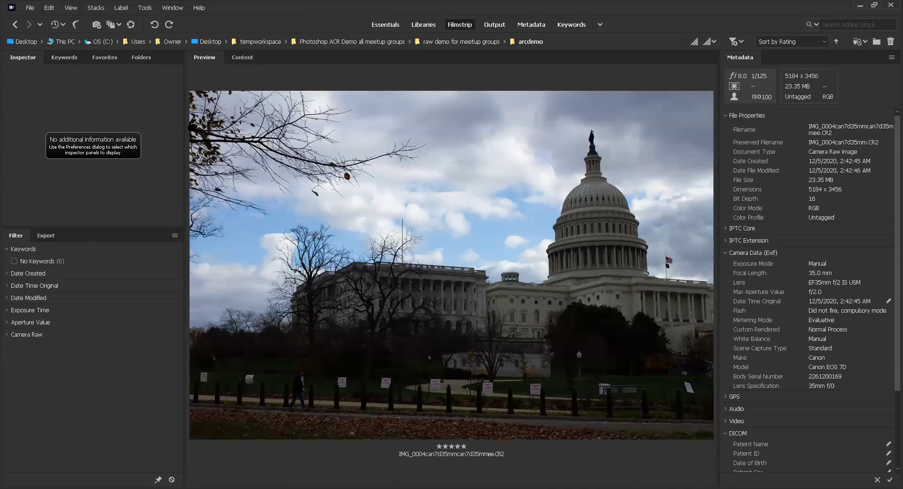
pyautogui.click(170, 10)
pyautogui.click(195, 150)
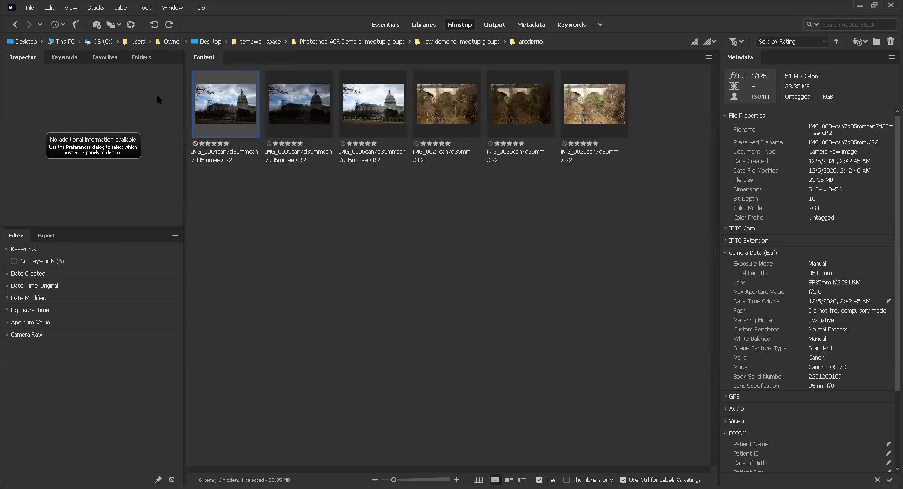
# Hide the Export panel and show it again.
pyautogui.click(173, 9)
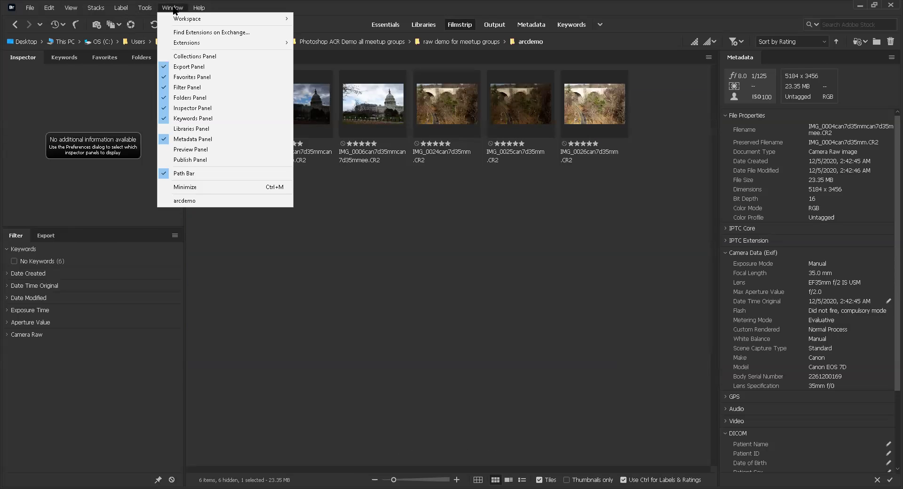
pyautogui.click(185, 67)
pyautogui.click(163, 9)
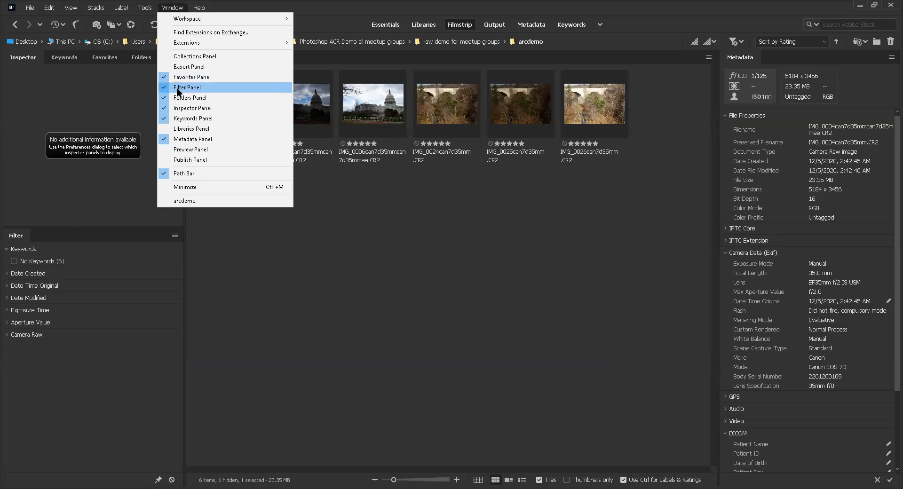
pyautogui.click(189, 67)
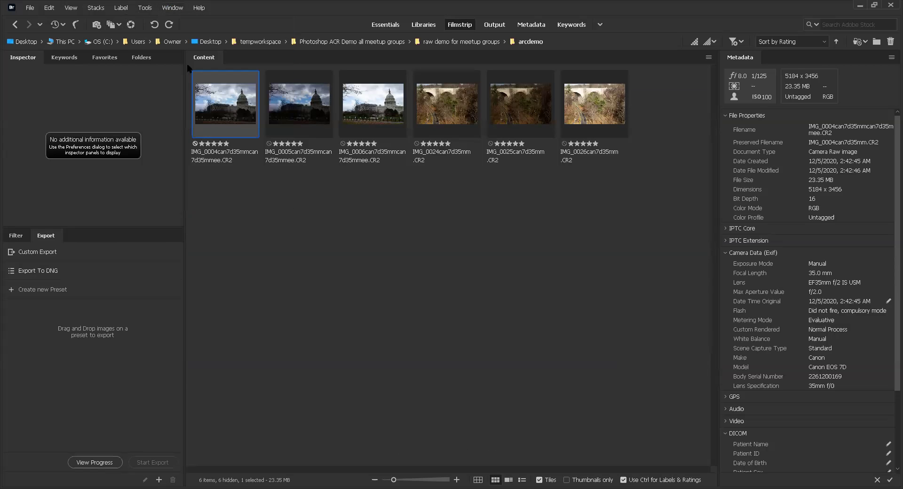
# Show the Libraries panel and hide it again, twice in a row.
pyautogui.click(173, 9)
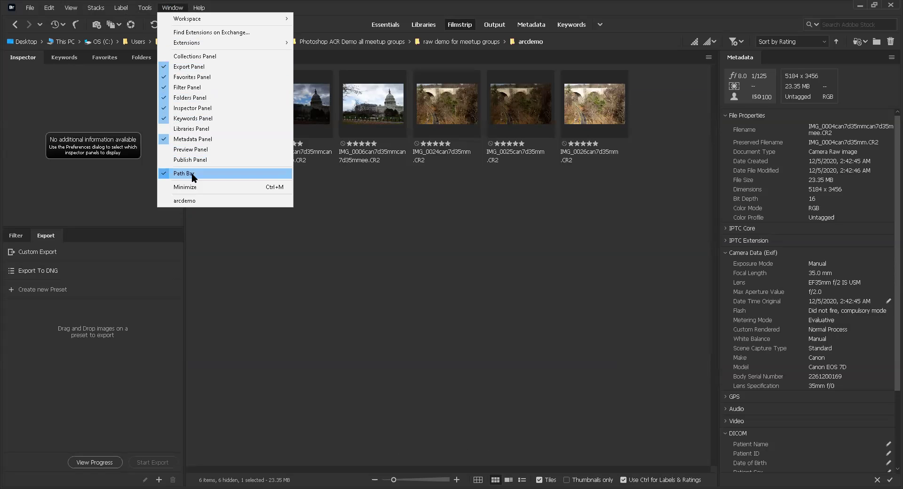
pyautogui.click(190, 129)
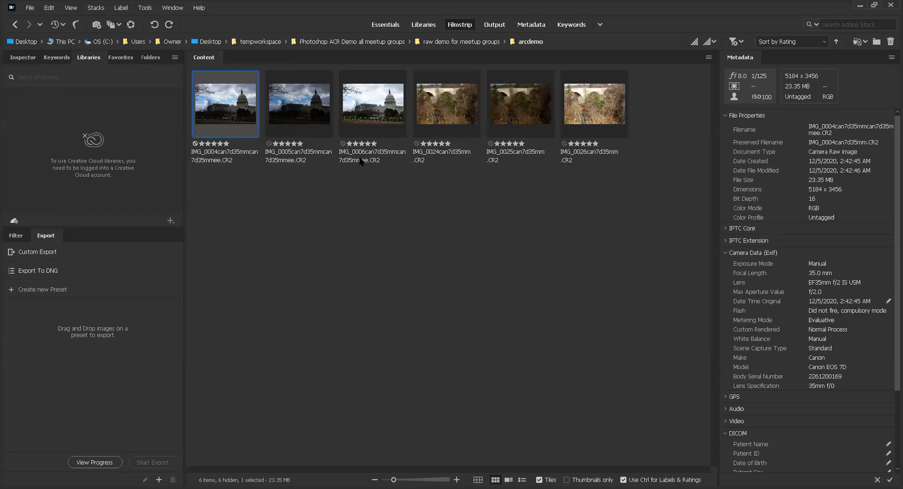
pyautogui.click(172, 9)
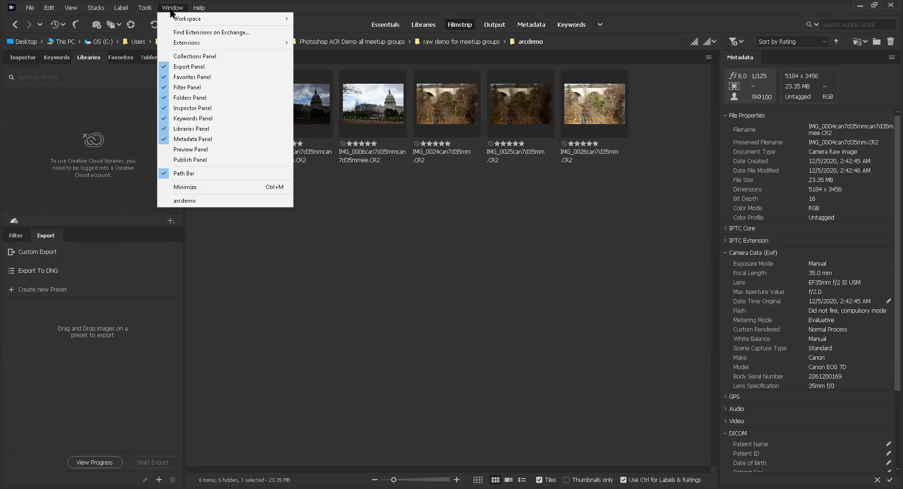
pyautogui.click(191, 129)
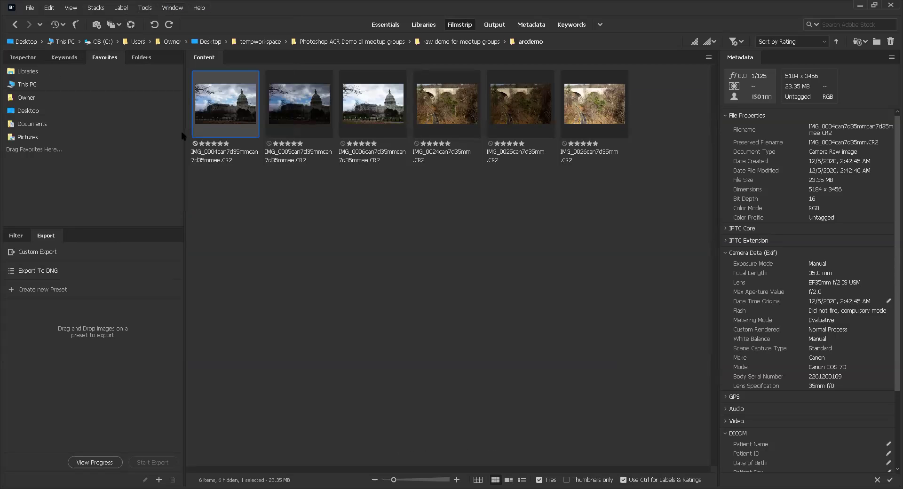
pyautogui.click(165, 10)
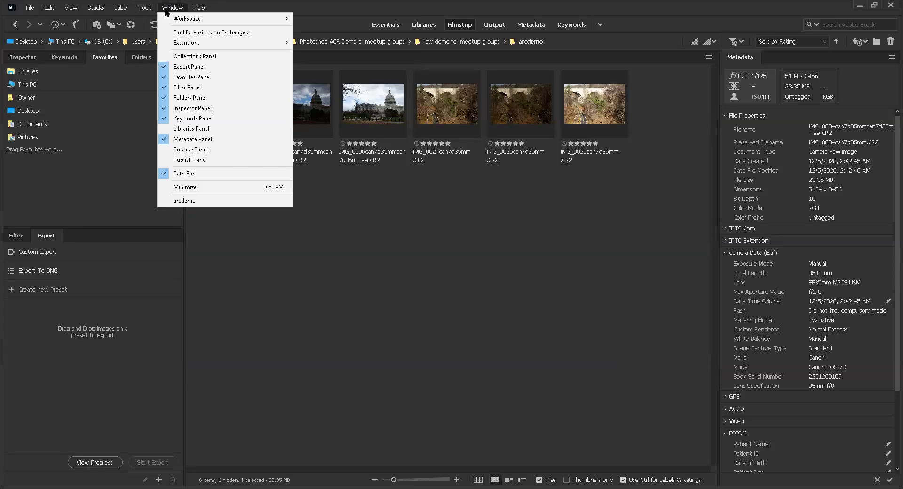
pyautogui.click(201, 128)
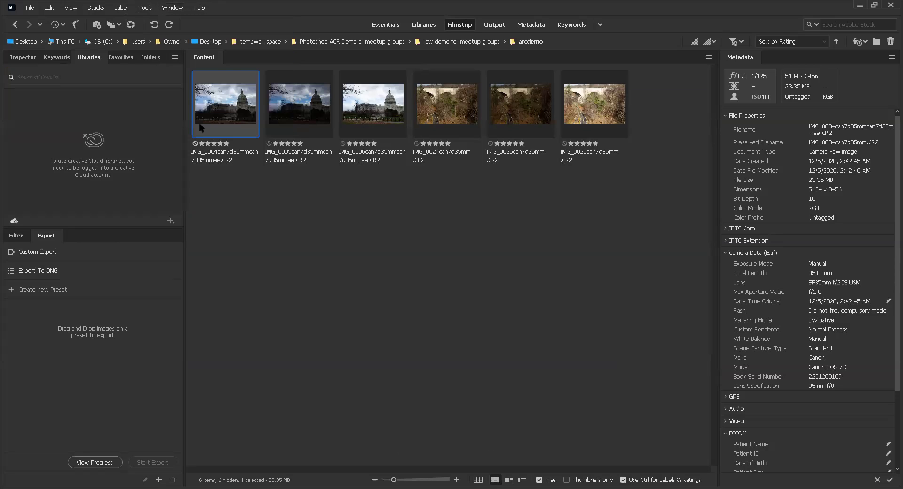
pyautogui.click(168, 10)
pyautogui.click(199, 128)
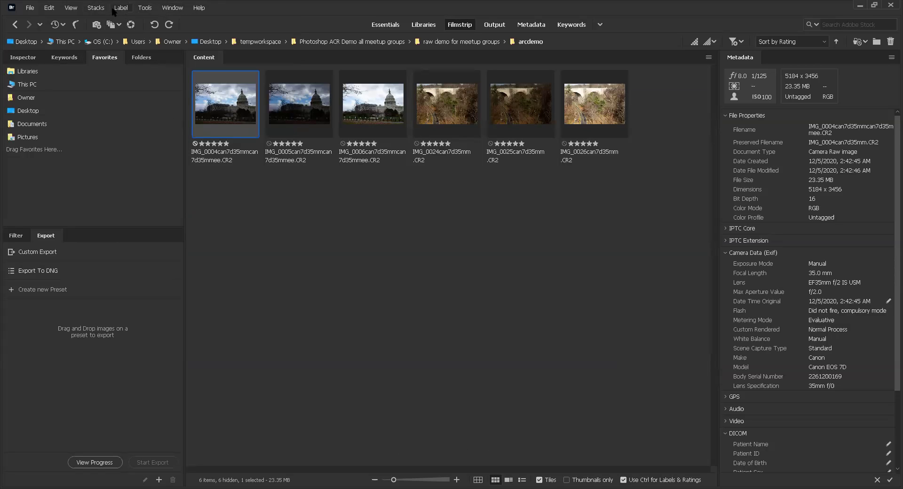
# Clear the photo selection in the arcdemo folder and minimize the window.
pyautogui.click(199, 8)
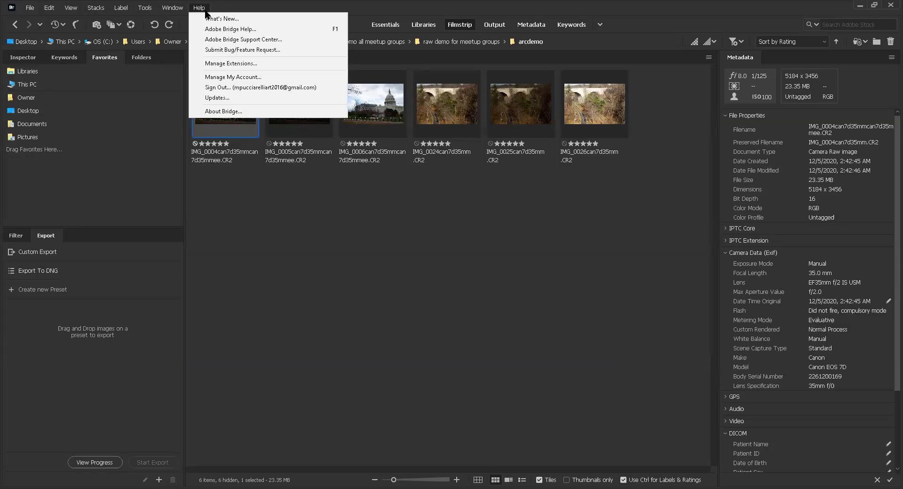
pyautogui.click(432, 327)
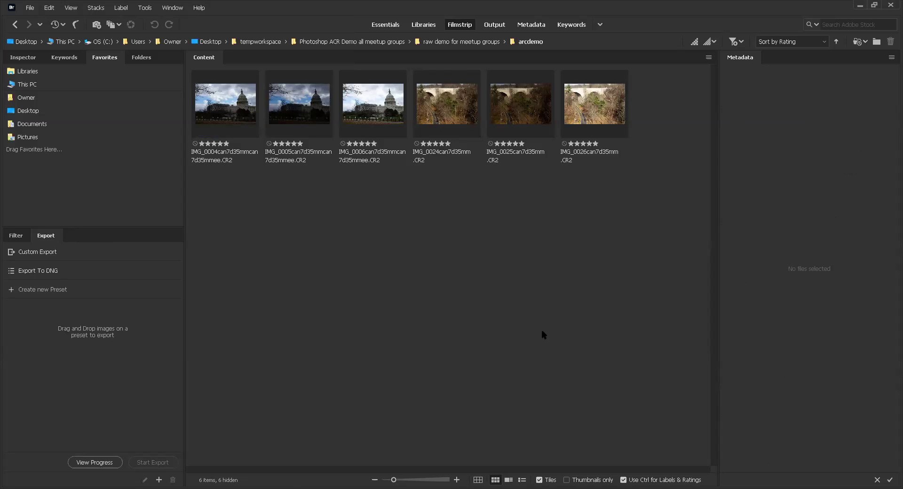
pyautogui.click(861, 5)
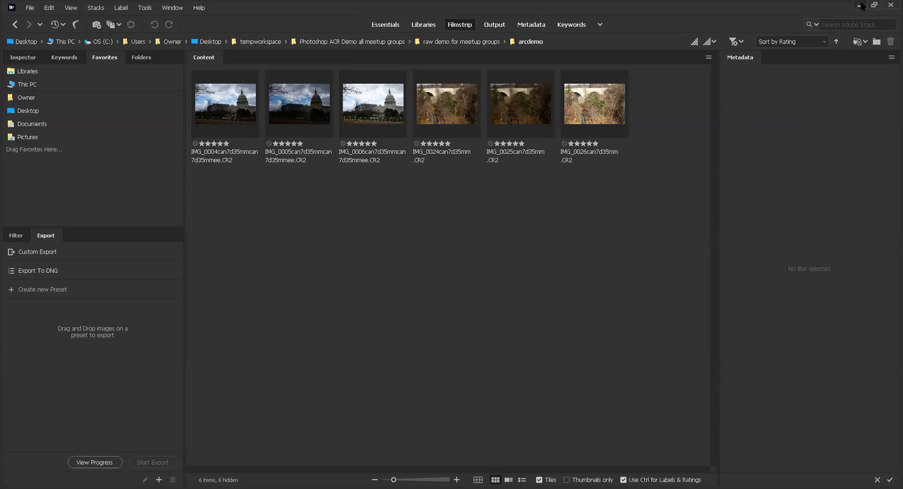